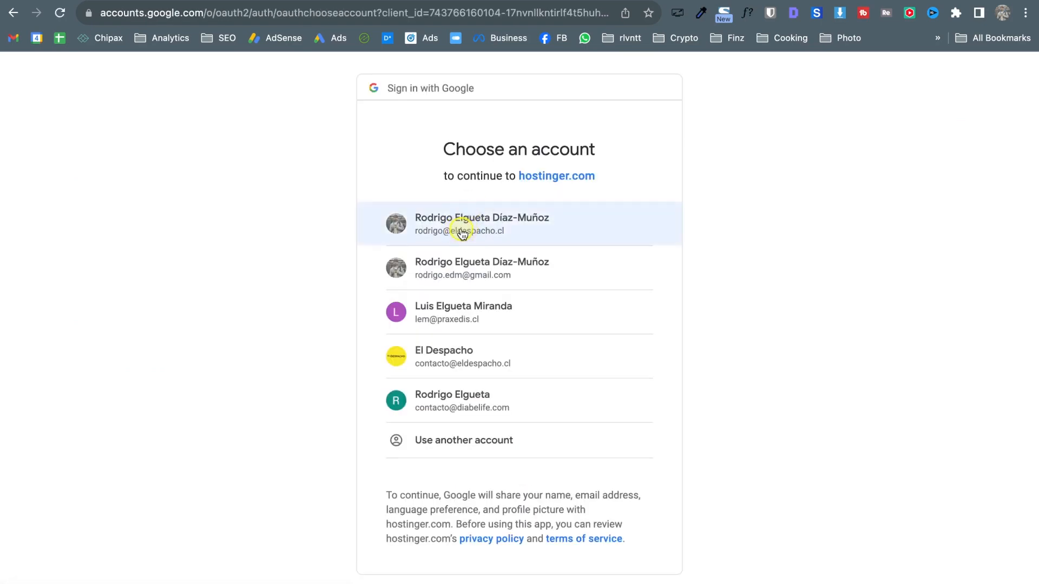
- Sign in to Hostinger with the first listed Google account and look over the hosting and email services on the home page
{"action": "left_click", "coordinate": [460, 228]}
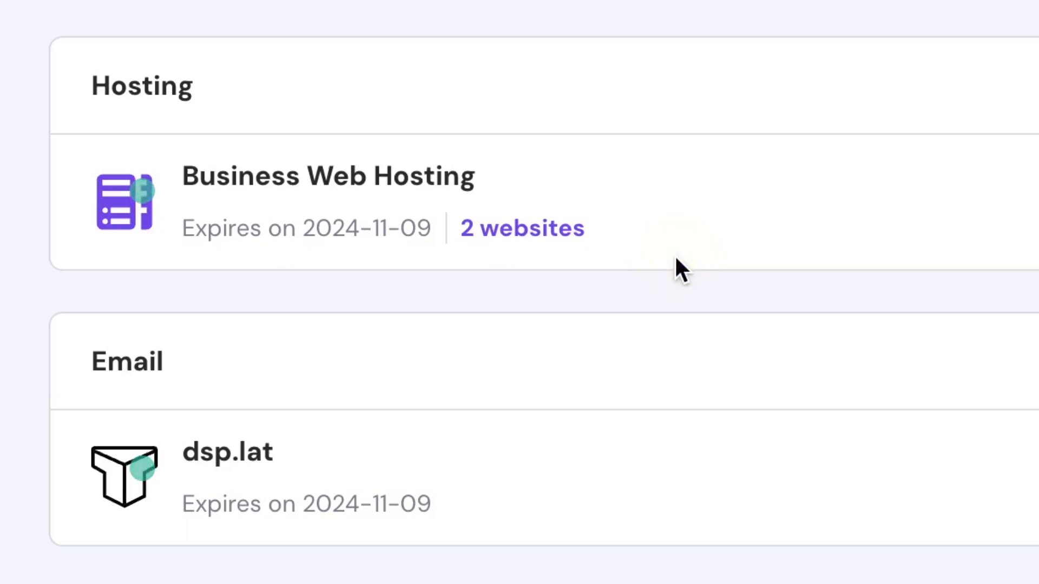
{"action": "scroll", "coordinate": [229, 464], "scroll_direction": "down", "scroll_amount": 1}
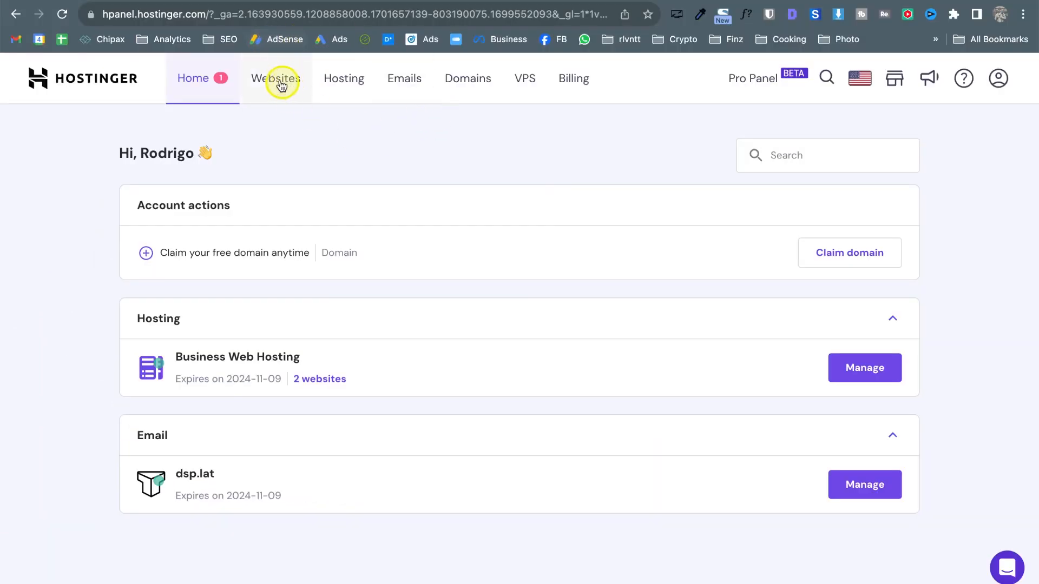
- Look through the account's Websites, Hosting and Emails sections
{"action": "left_click", "coordinate": [276, 80]}
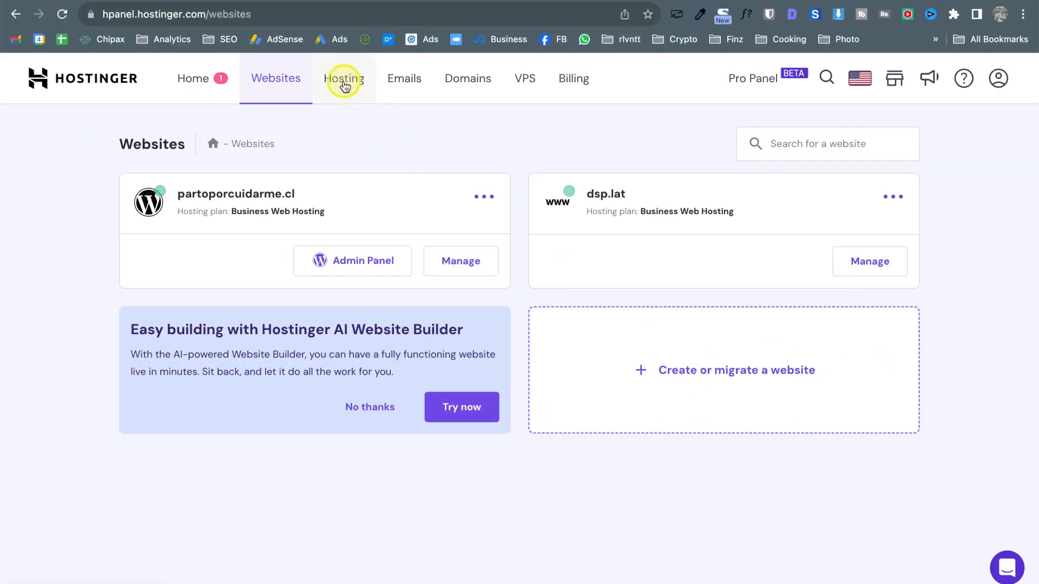
{"action": "left_click", "coordinate": [344, 82]}
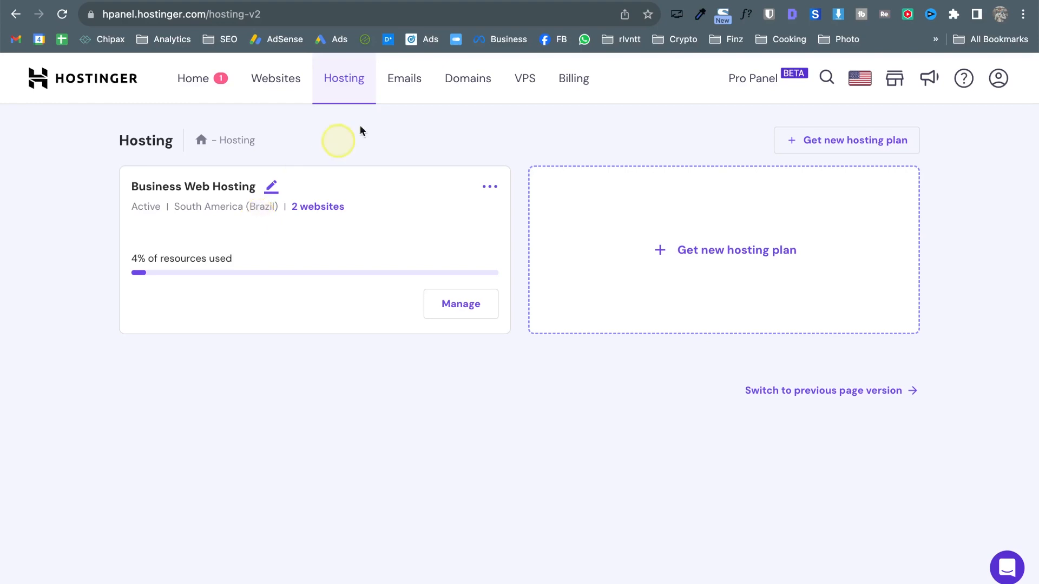
{"action": "left_click", "coordinate": [417, 91]}
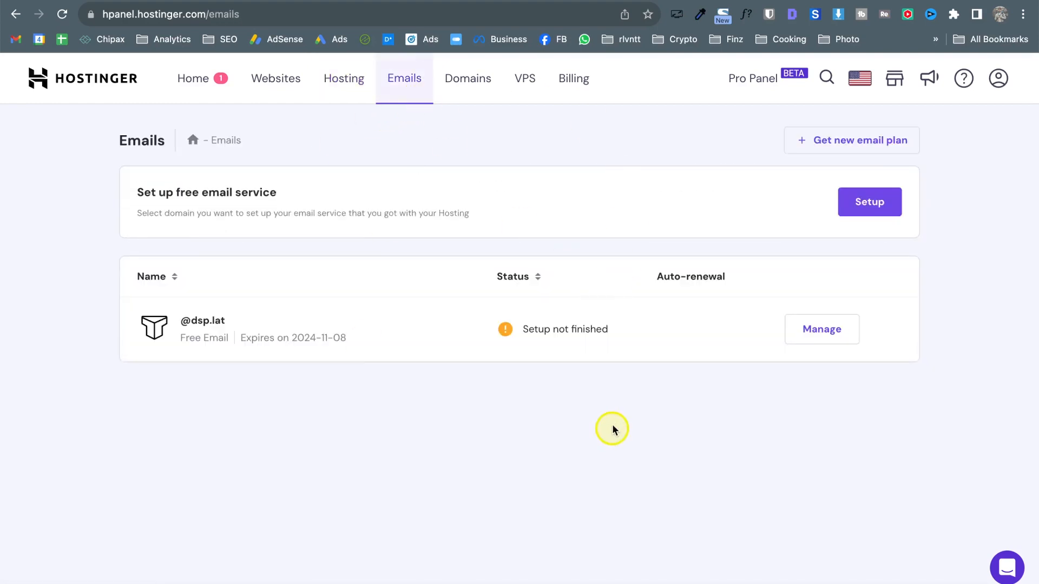
- Open the Domains section and review the new-domain and transfer options, My domains and External domains
{"action": "left_click", "coordinate": [456, 93]}
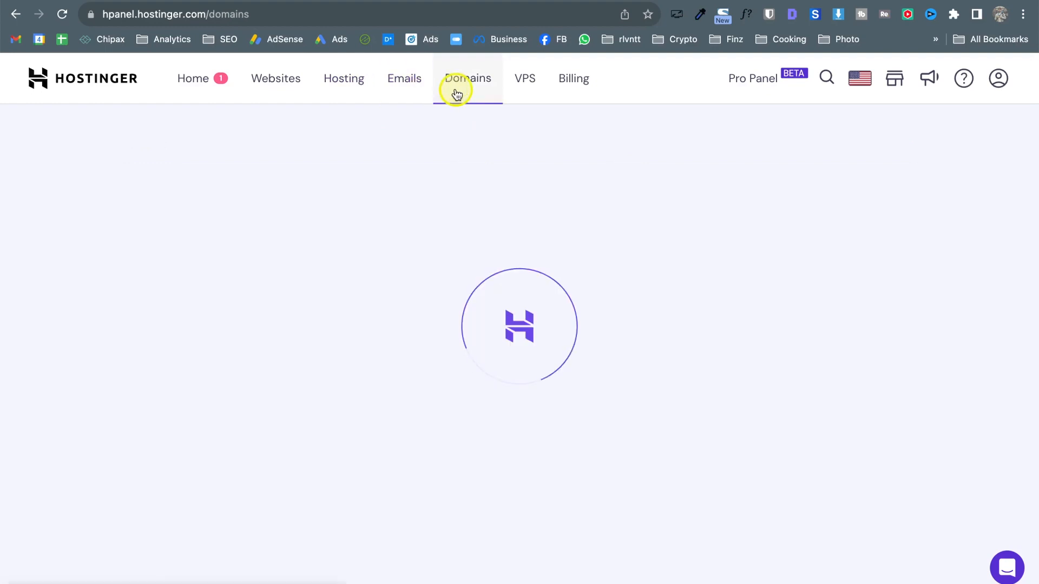
{"action": "scroll", "coordinate": [597, 266], "scroll_direction": "down", "scroll_amount": 3}
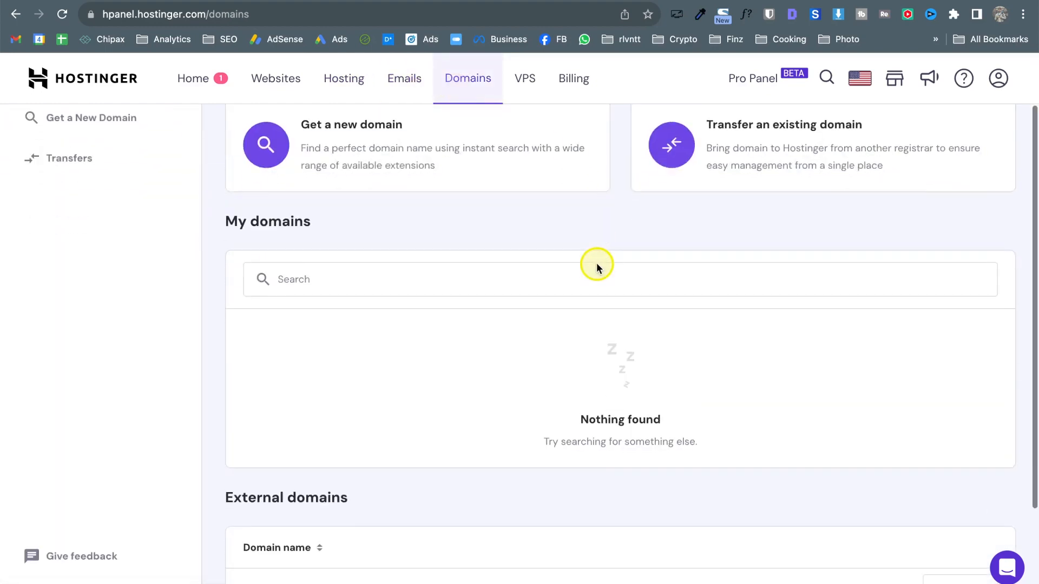
{"action": "scroll", "coordinate": [597, 267], "scroll_direction": "up", "scroll_amount": 2}
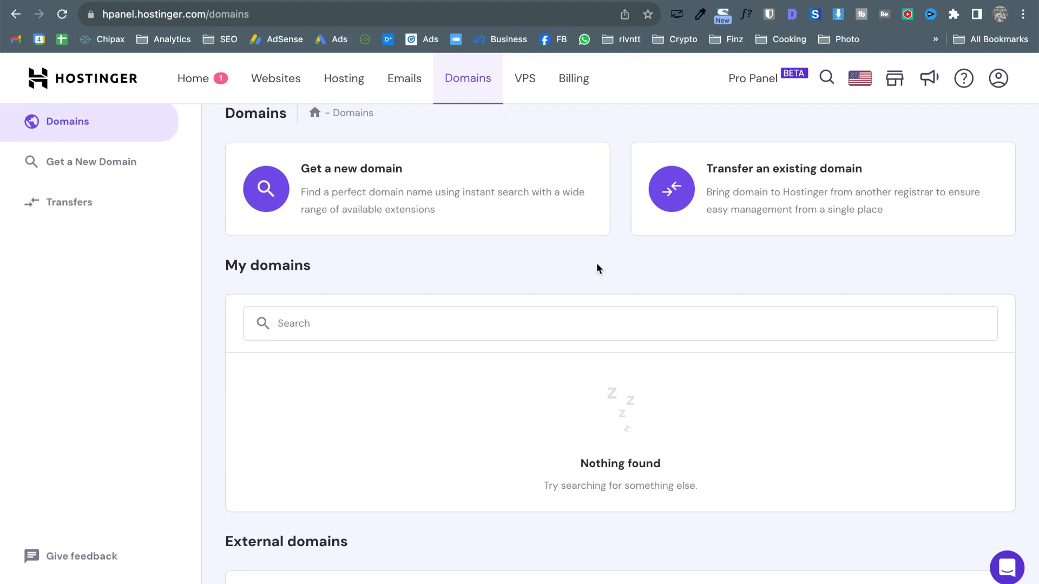
{"action": "scroll", "coordinate": [596, 262], "scroll_direction": "down", "scroll_amount": 3}
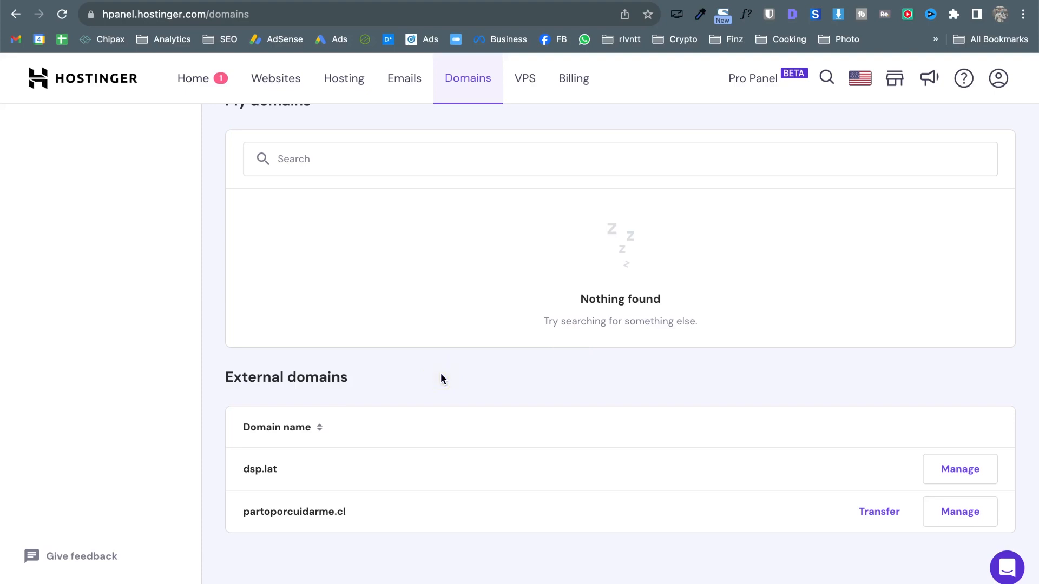
- View the VPS hosting plans, try to open the Pro Panel, and return to the account home page
{"action": "left_click", "coordinate": [528, 100]}
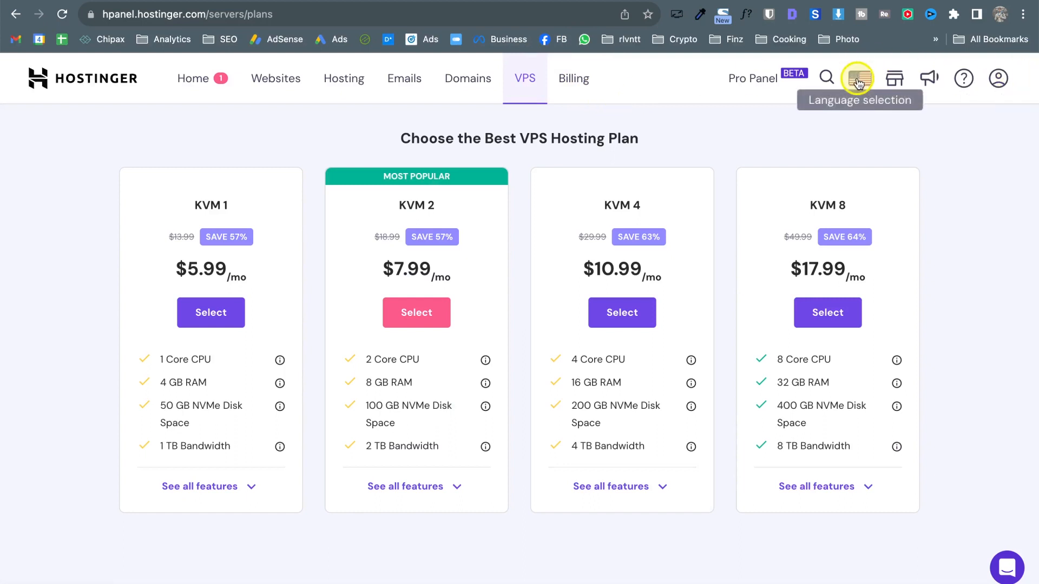
{"action": "left_click", "coordinate": [763, 87]}
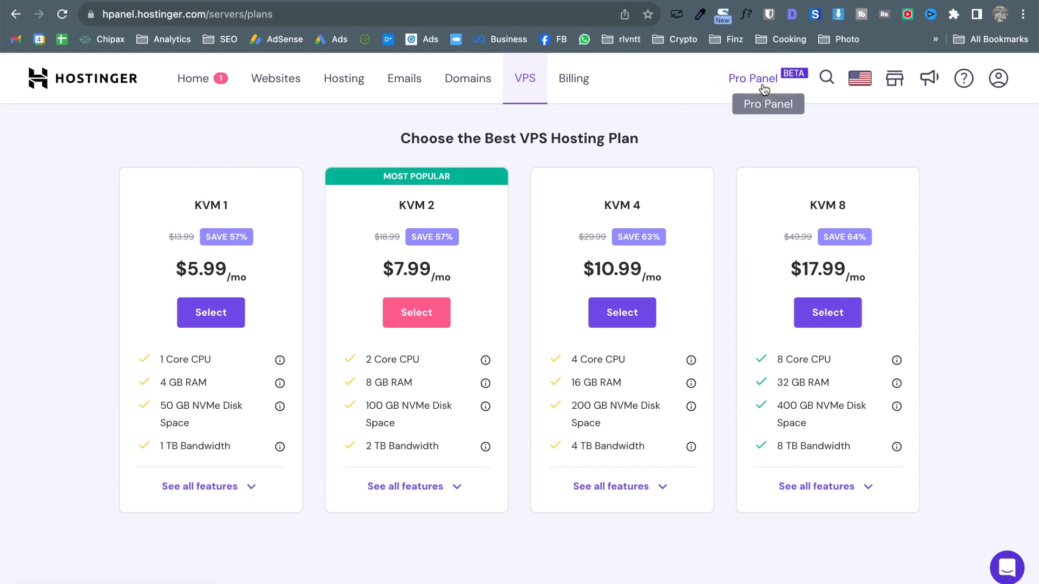
{"action": "left_click", "coordinate": [181, 93]}
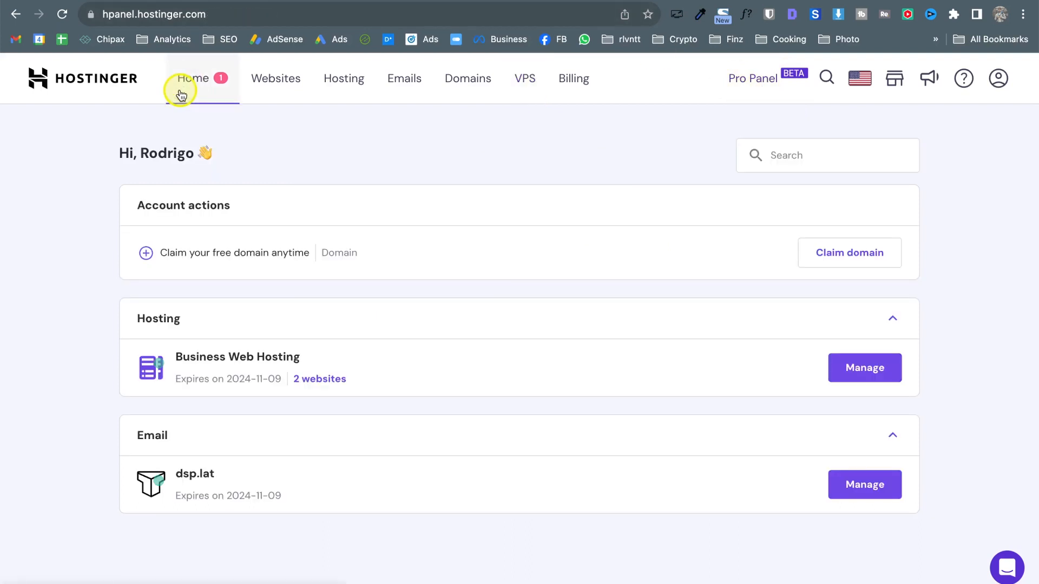
- Open the management dashboard of the partoporcuidarme.cl website and view its daily backup options
{"action": "left_click", "coordinate": [272, 80]}
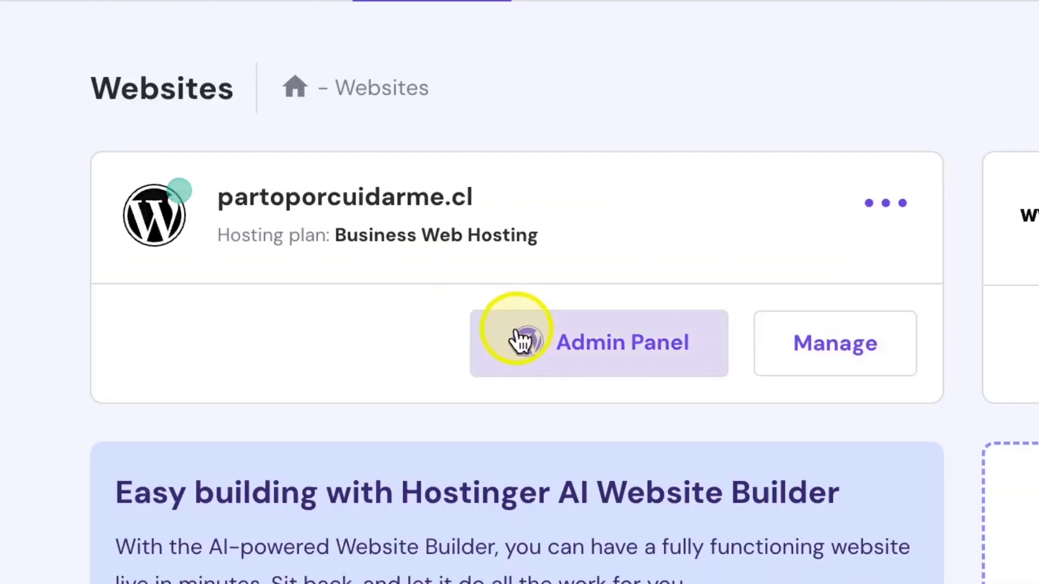
{"action": "left_click", "coordinate": [799, 345]}
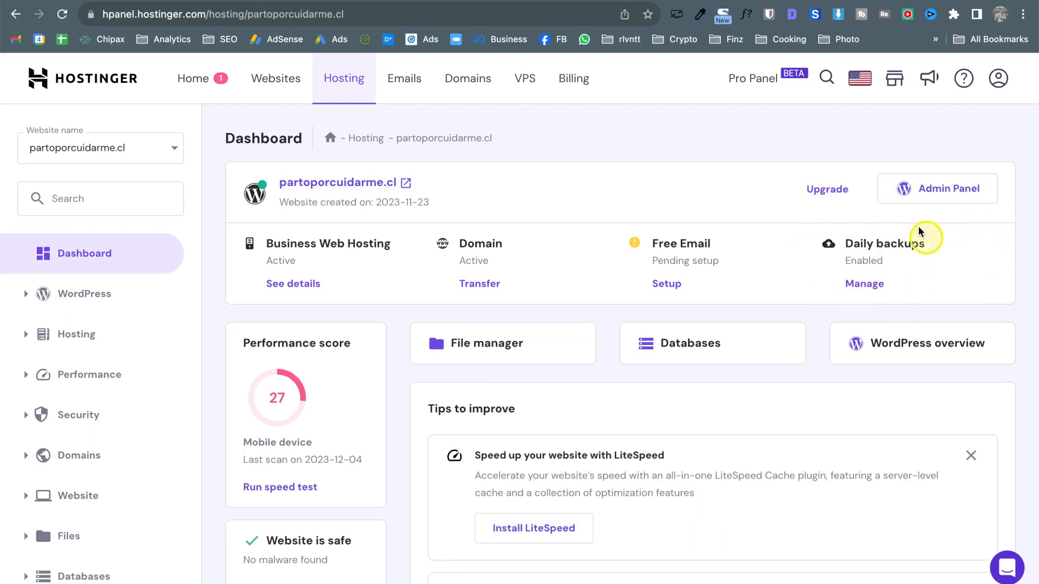
{"action": "left_click", "coordinate": [868, 284]}
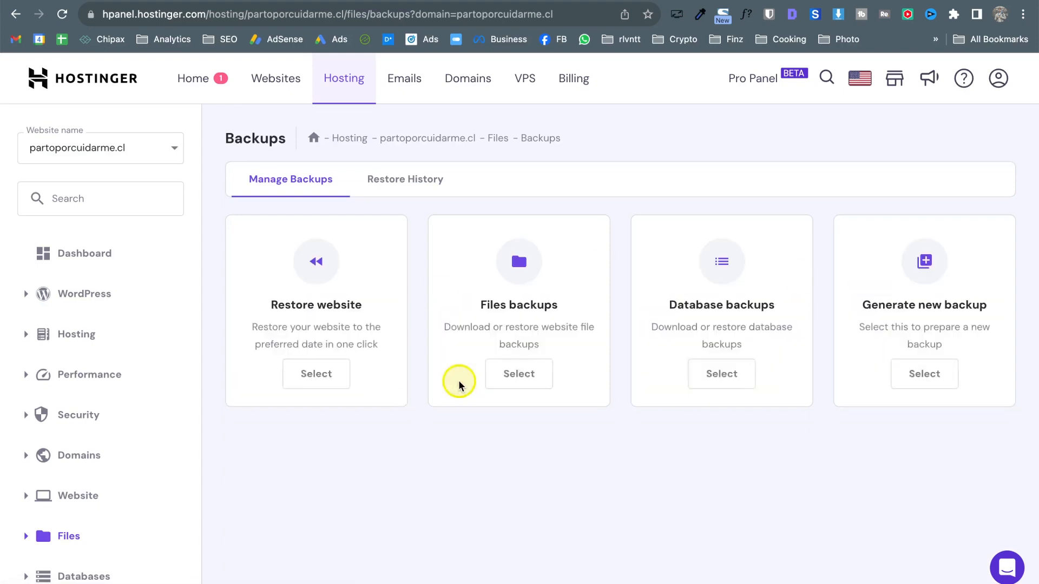
{"action": "left_click", "coordinate": [459, 385]}
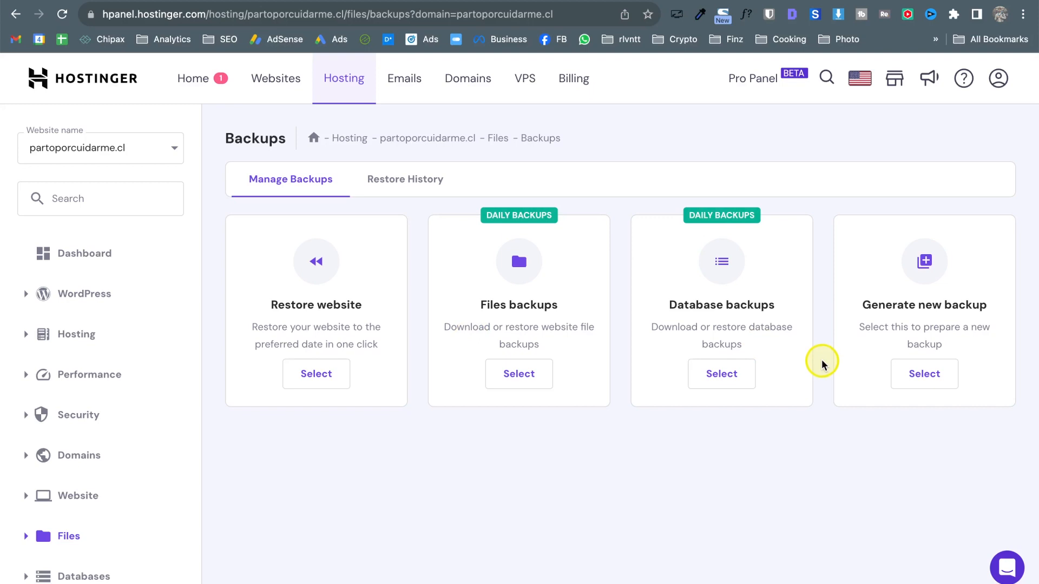
- Leave the backups page and reopen the partoporcuidarme.cl dashboard from the list of websites
{"action": "left_click", "coordinate": [345, 139]}
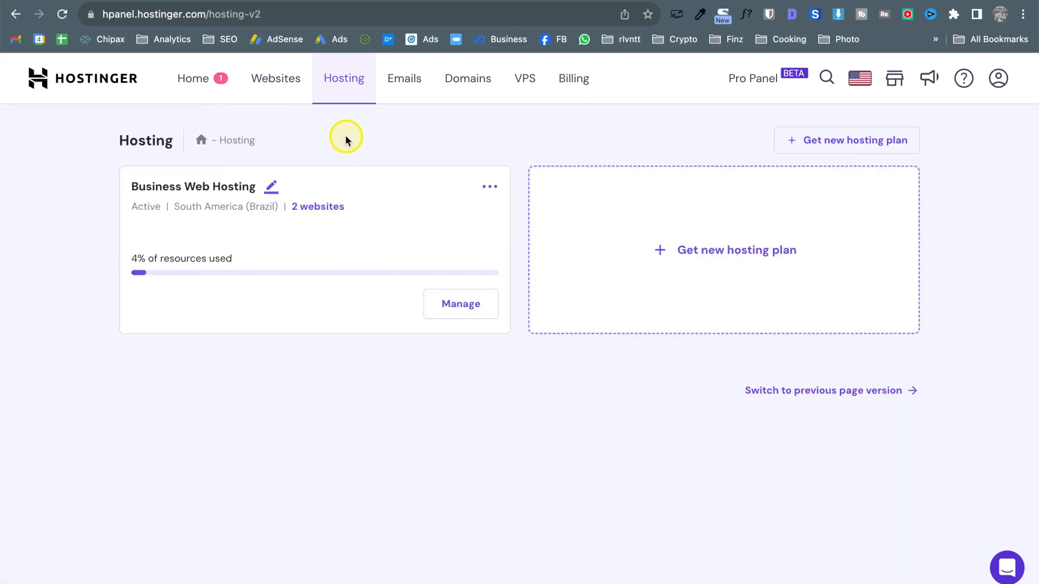
{"action": "left_click", "coordinate": [287, 80]}
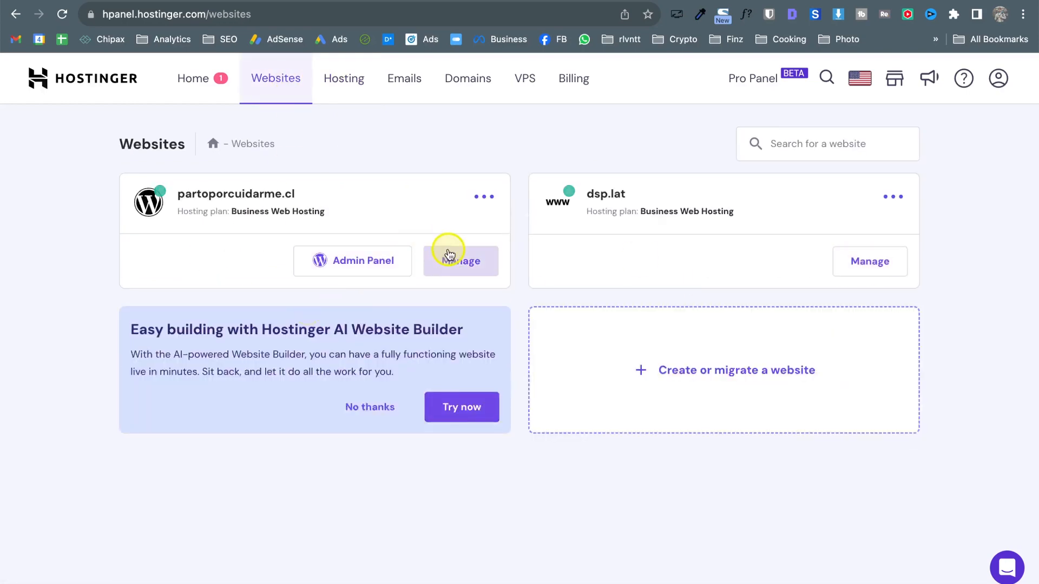
{"action": "left_click", "coordinate": [448, 254]}
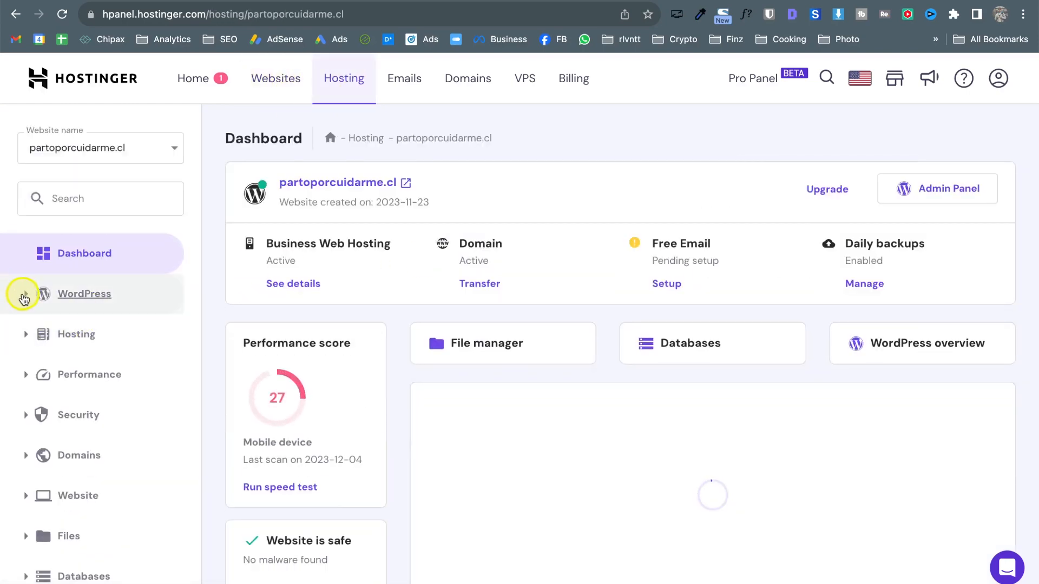
- Open the site's WordPress overview and examine its core settings, SSL certificate, suggested plugins and site install options
{"action": "left_click", "coordinate": [24, 295]}
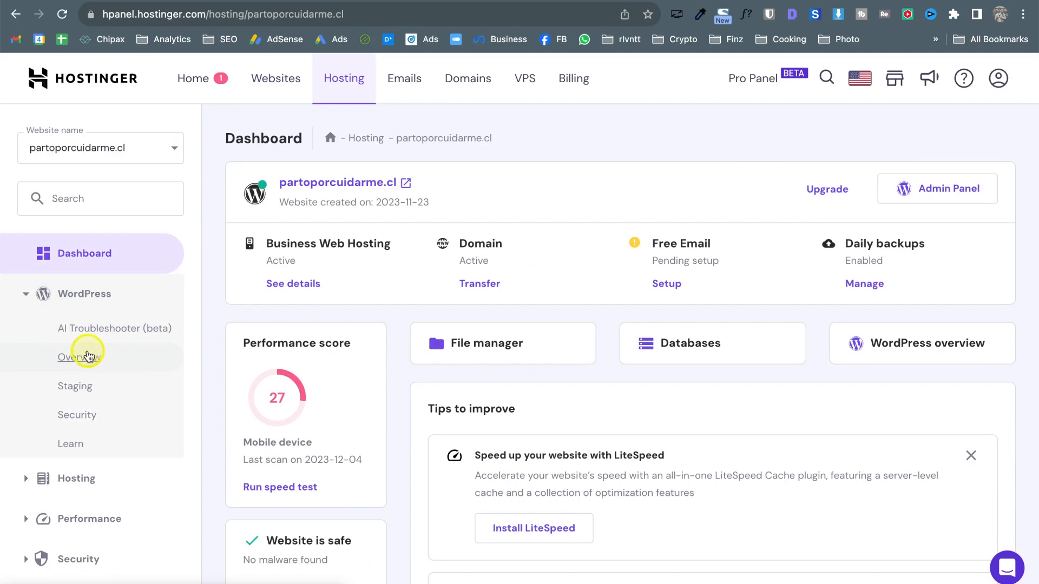
{"action": "left_click", "coordinate": [87, 356]}
{"action": "scroll", "coordinate": [536, 402], "scroll_direction": "down", "scroll_amount": 3}
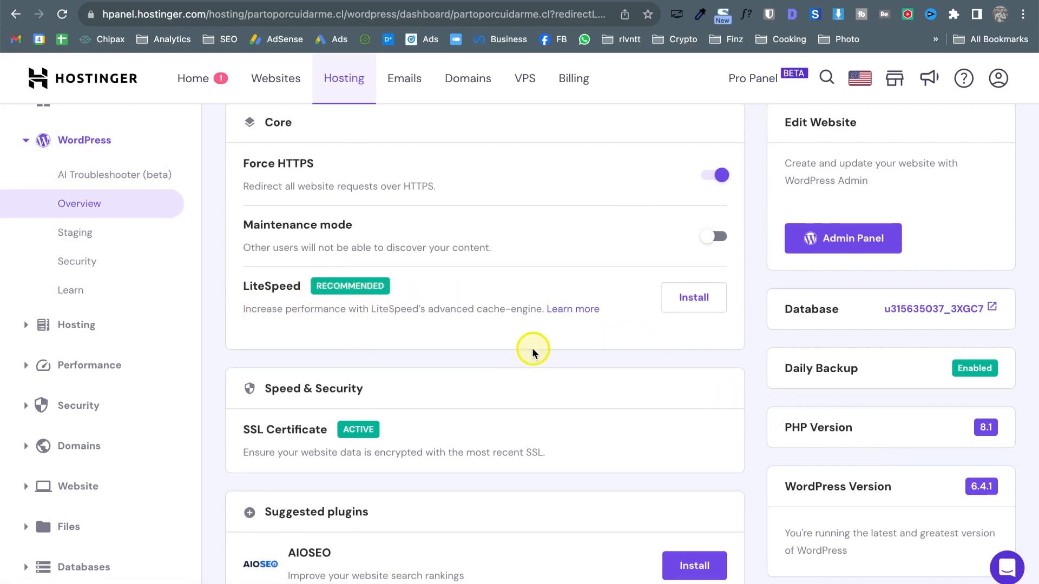
{"action": "scroll", "coordinate": [531, 348], "scroll_direction": "down", "scroll_amount": 5}
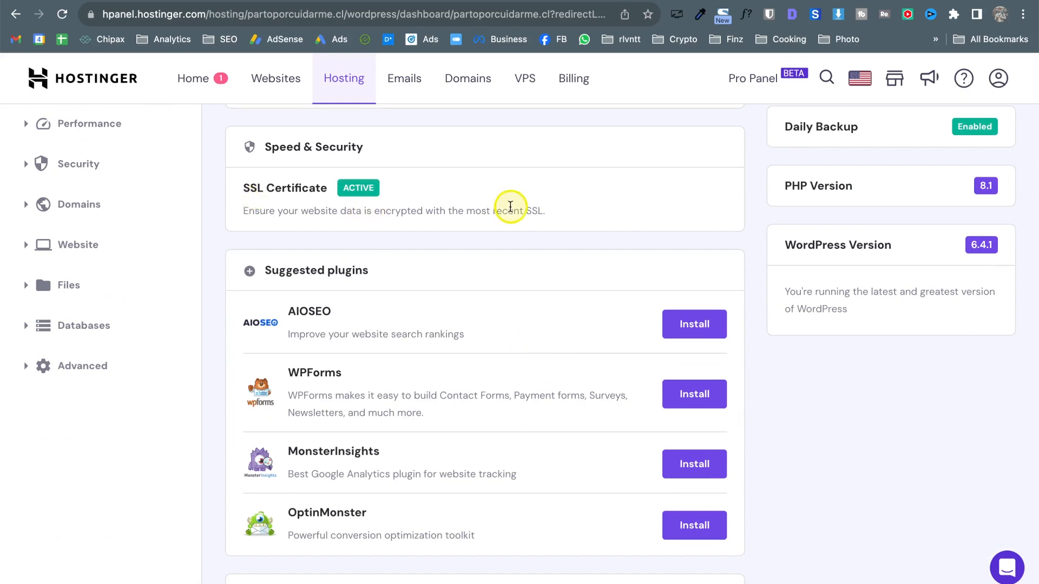
{"action": "scroll", "coordinate": [510, 207], "scroll_direction": "down", "scroll_amount": 2}
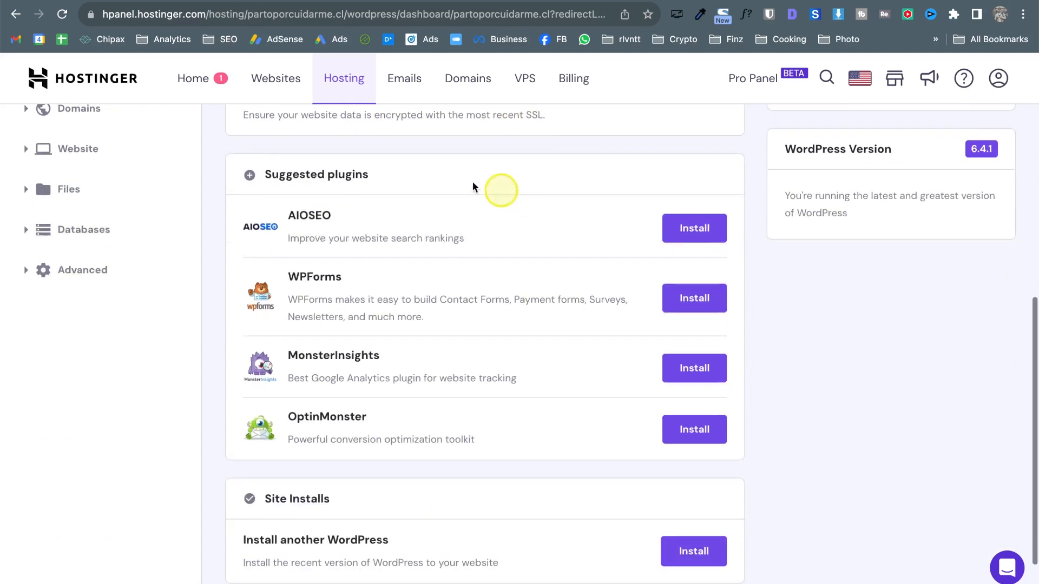
{"action": "scroll", "coordinate": [448, 294], "scroll_direction": "up", "scroll_amount": 5}
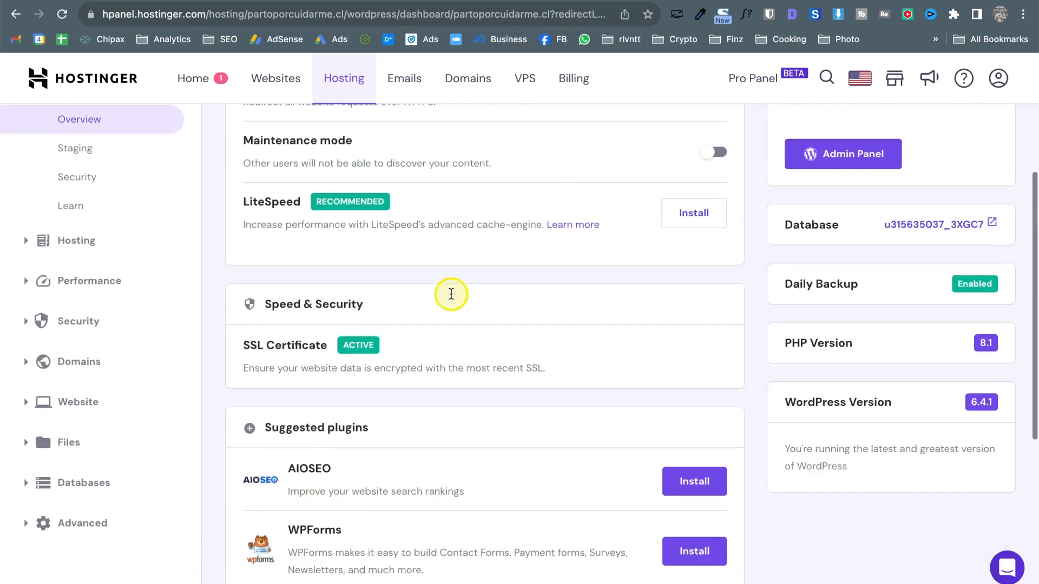
{"action": "scroll", "coordinate": [114, 184], "scroll_direction": "up", "scroll_amount": 2}
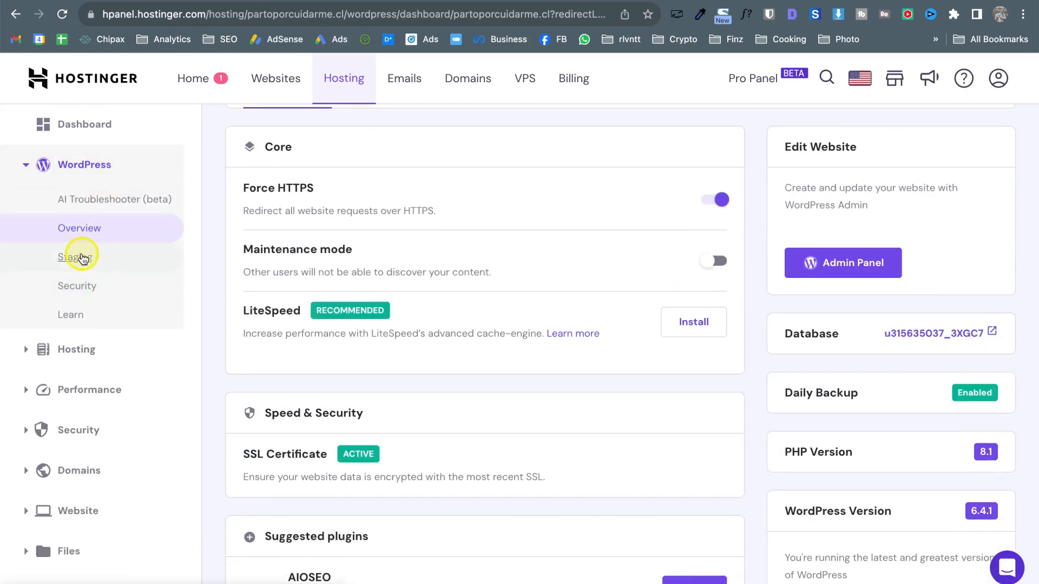
- Open the site's WordPress security page and review the automatic updates configuration and installed themes
{"action": "left_click", "coordinate": [84, 287]}
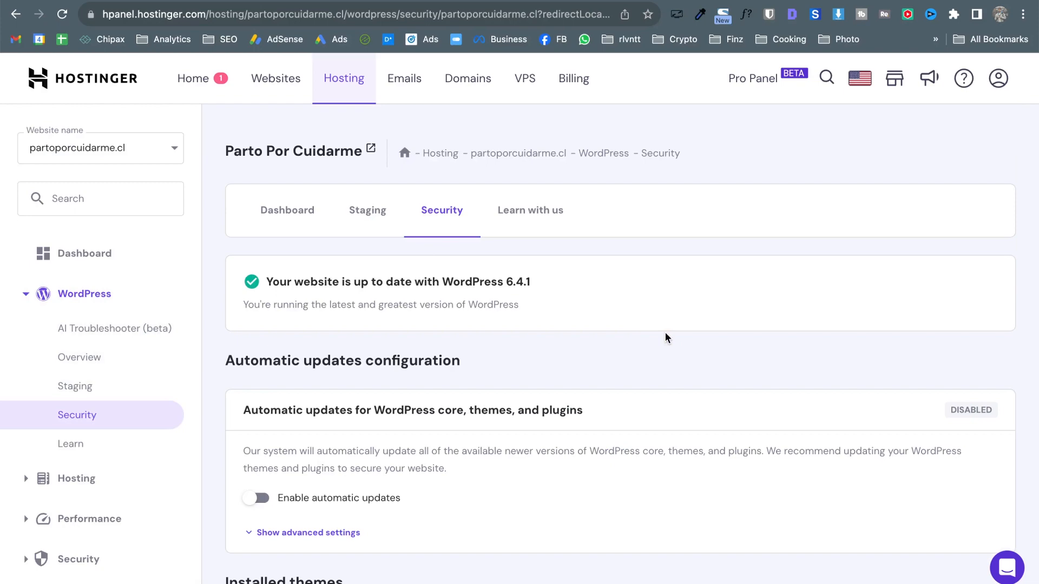
{"action": "scroll", "coordinate": [668, 271], "scroll_direction": "down", "scroll_amount": 4}
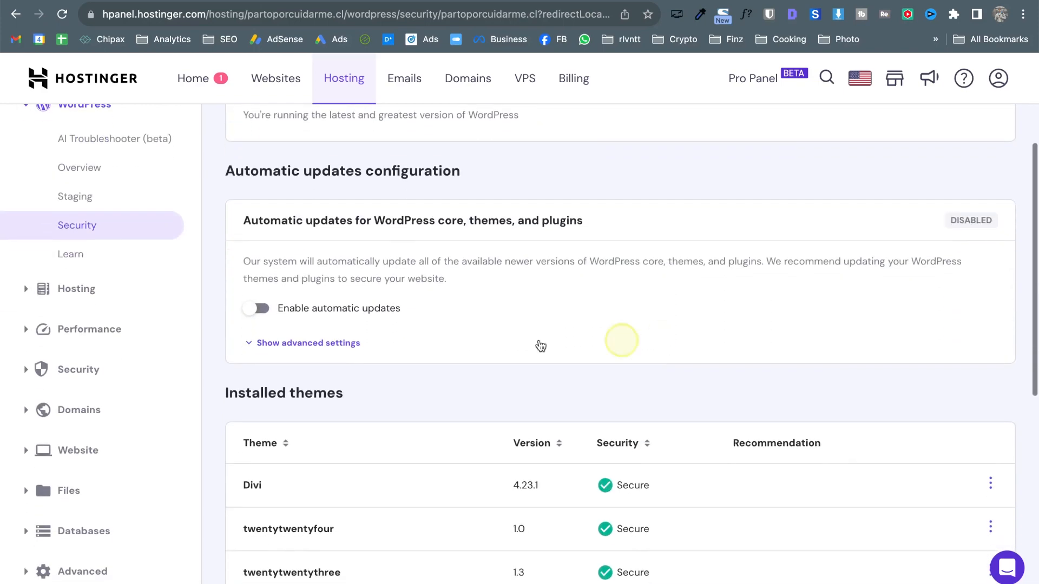
- Review the site's hosting plan details and its resources usage, including disk space and inodes
{"action": "left_click", "coordinate": [76, 290]}
{"action": "left_click", "coordinate": [82, 325]}
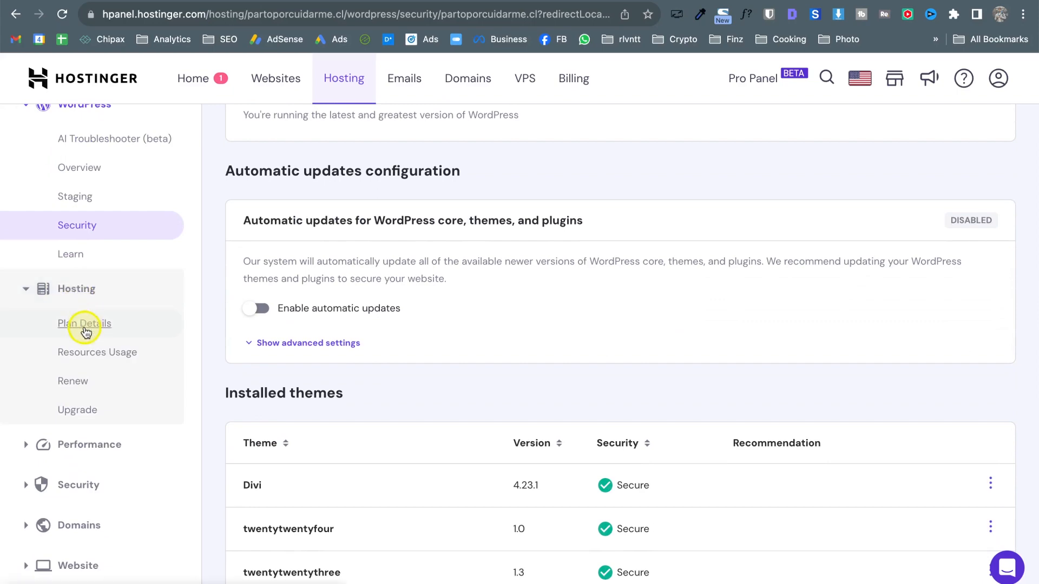
{"action": "scroll", "coordinate": [454, 358], "scroll_direction": "down", "scroll_amount": 3}
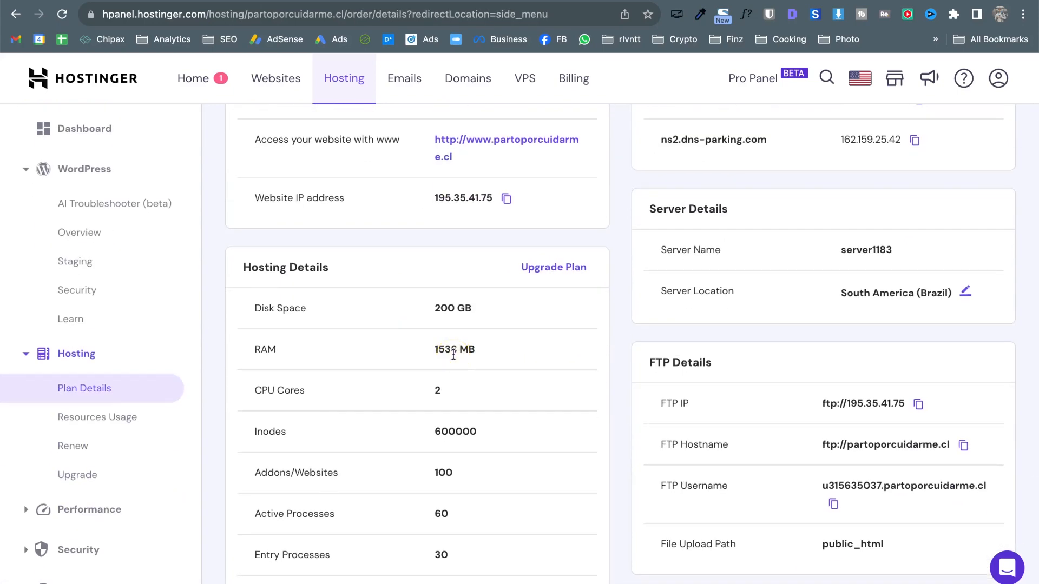
{"action": "left_click", "coordinate": [124, 418]}
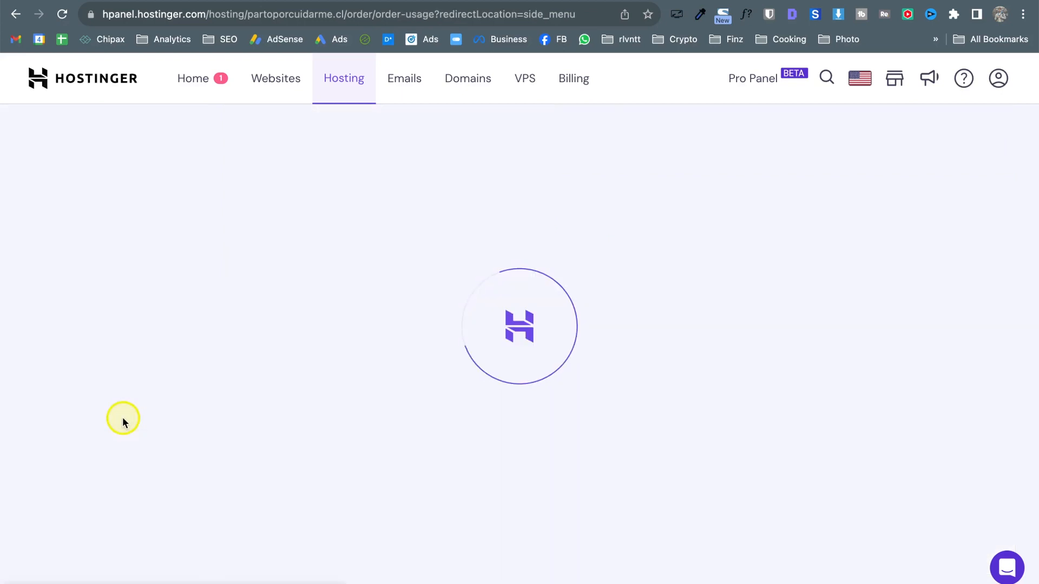
{"action": "scroll", "coordinate": [811, 366], "scroll_direction": "down", "scroll_amount": 4}
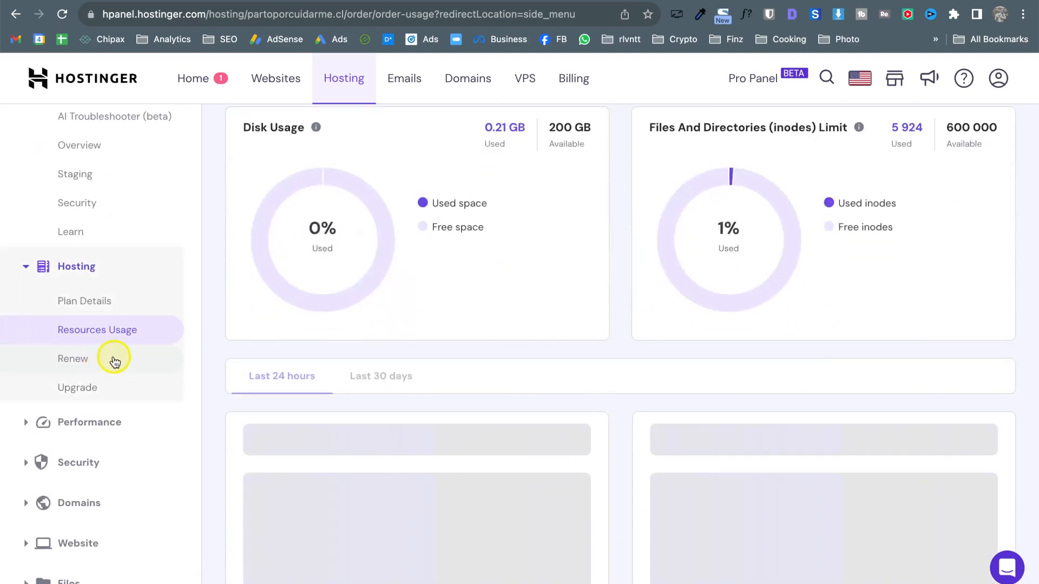
- Open the site's Page Speed performance page and review the device options and past speed test results
{"action": "left_click", "coordinate": [24, 422]}
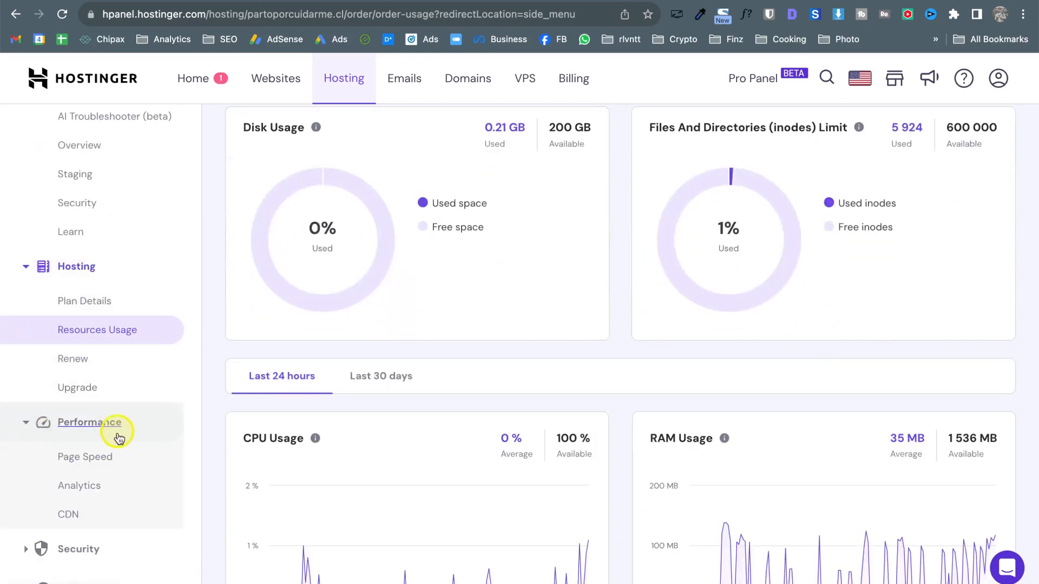
{"action": "left_click", "coordinate": [107, 459]}
{"action": "scroll", "coordinate": [531, 352], "scroll_direction": "down", "scroll_amount": 3}
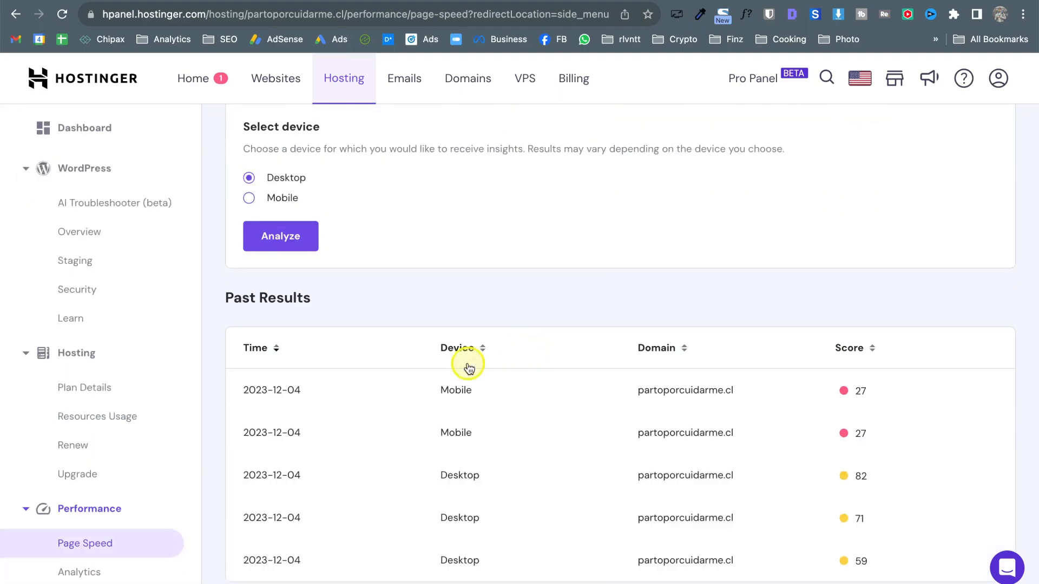
{"action": "scroll", "coordinate": [466, 368], "scroll_direction": "up", "scroll_amount": 3}
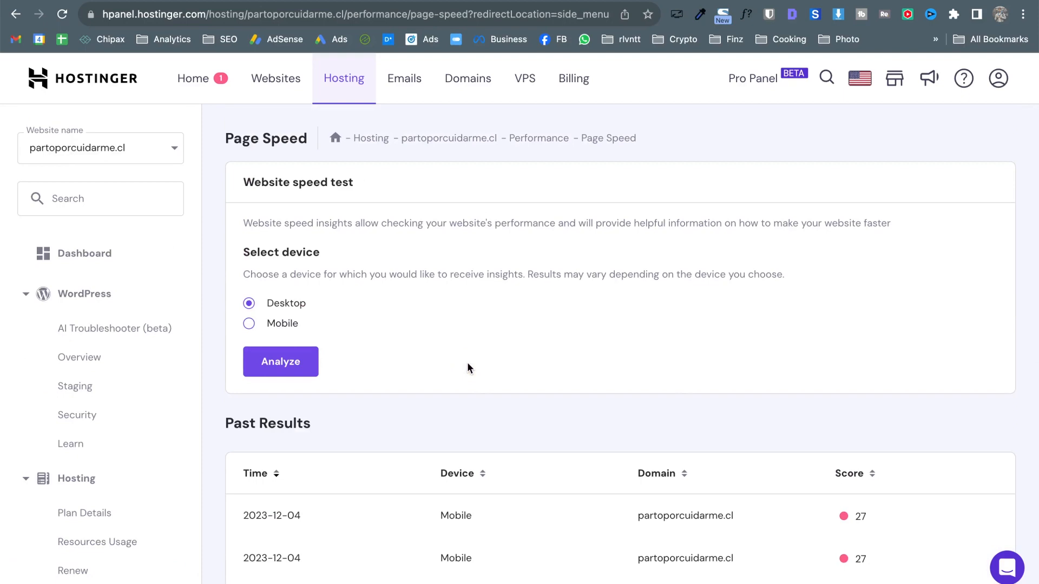
{"action": "scroll", "coordinate": [663, 436], "scroll_direction": "down", "scroll_amount": 3}
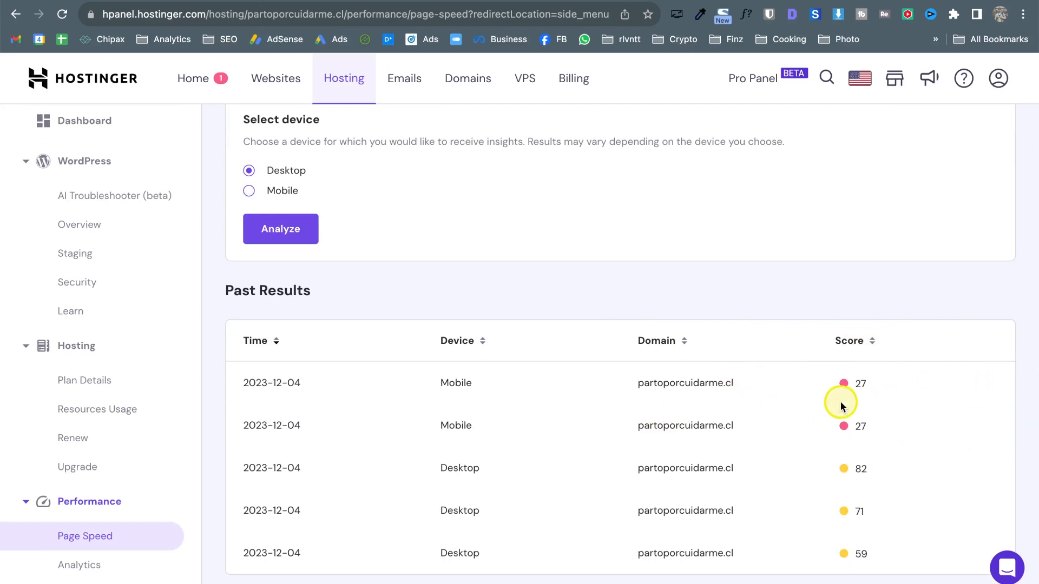
- Review the site's performance analytics, including total requests and unique IP addresses, and open its CDN status page
{"action": "scroll", "coordinate": [225, 433], "scroll_direction": "down", "scroll_amount": 4}
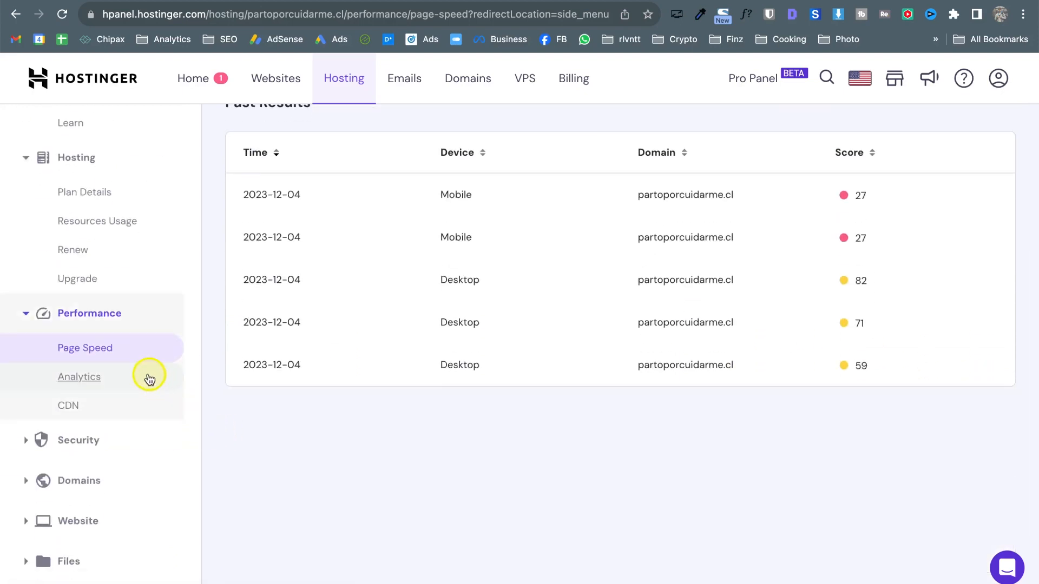
{"action": "left_click", "coordinate": [74, 378]}
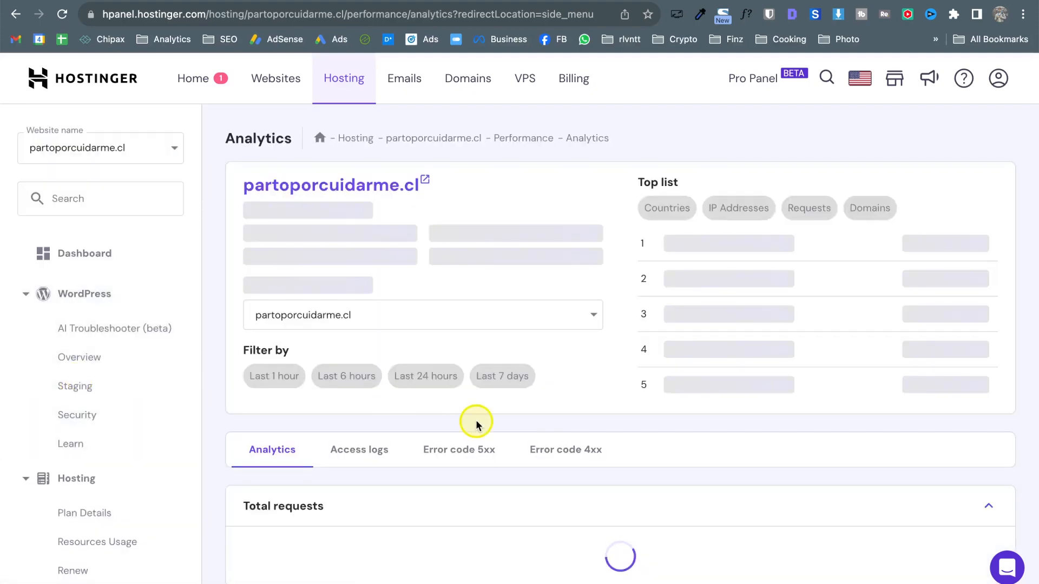
{"action": "scroll", "coordinate": [476, 424], "scroll_direction": "down", "scroll_amount": 6}
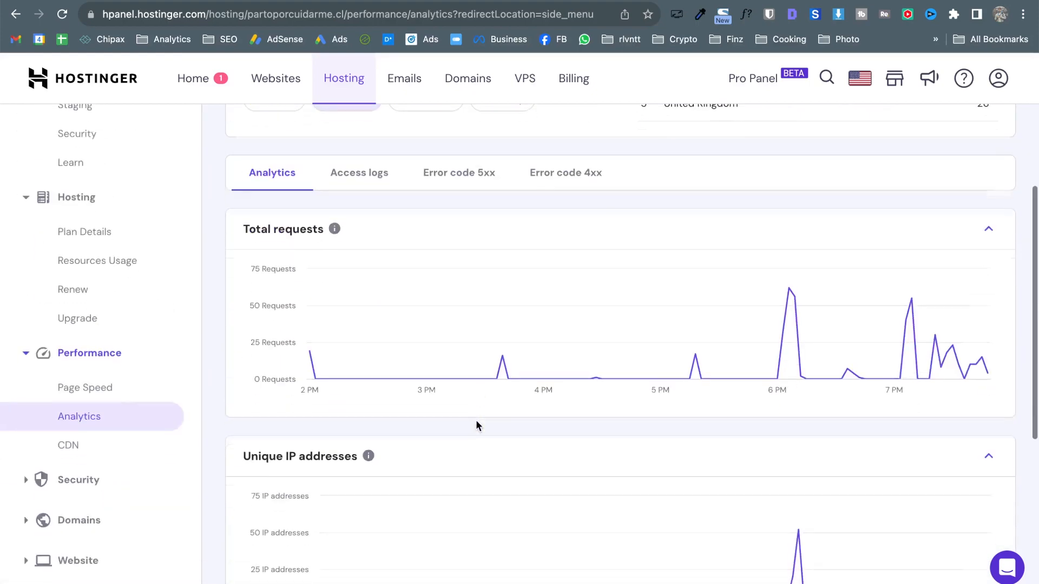
{"action": "scroll", "coordinate": [476, 424], "scroll_direction": "down", "scroll_amount": 5}
{"action": "left_click", "coordinate": [76, 223]}
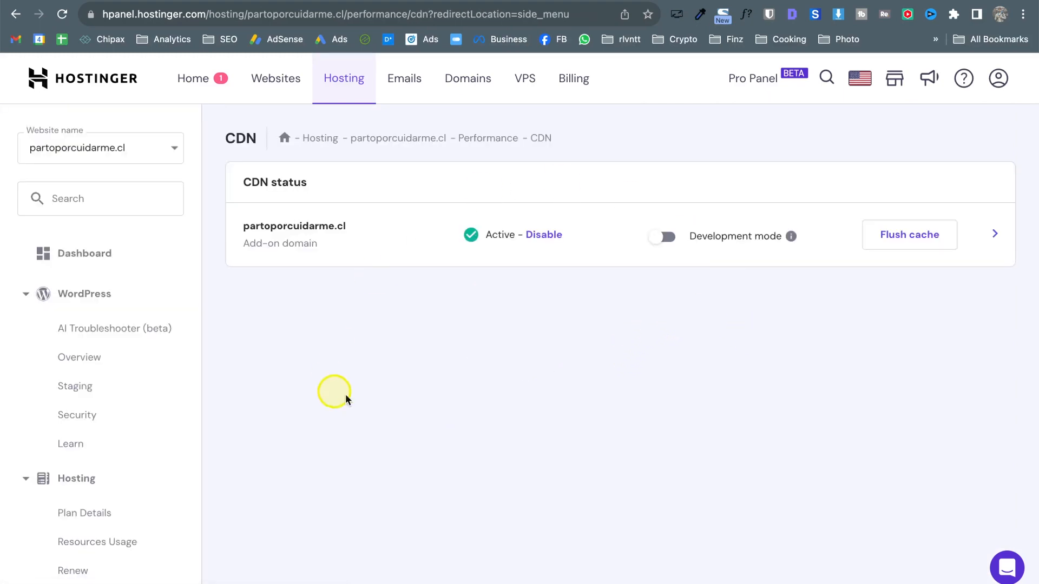
- Expand the site's Security section and open its SSL certificate page
{"action": "scroll", "coordinate": [132, 426], "scroll_direction": "down", "scroll_amount": 8}
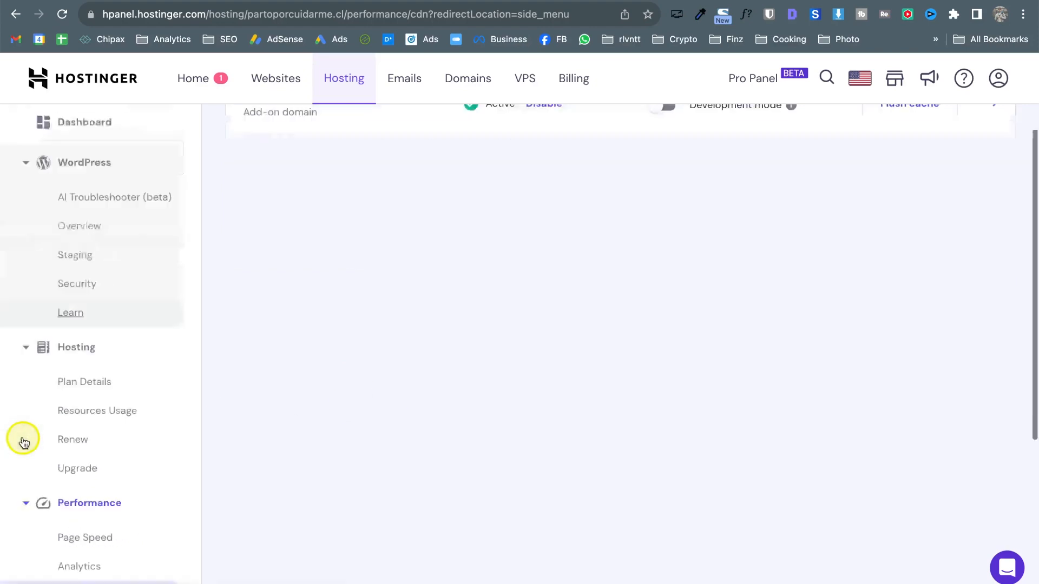
{"action": "left_click", "coordinate": [22, 359]}
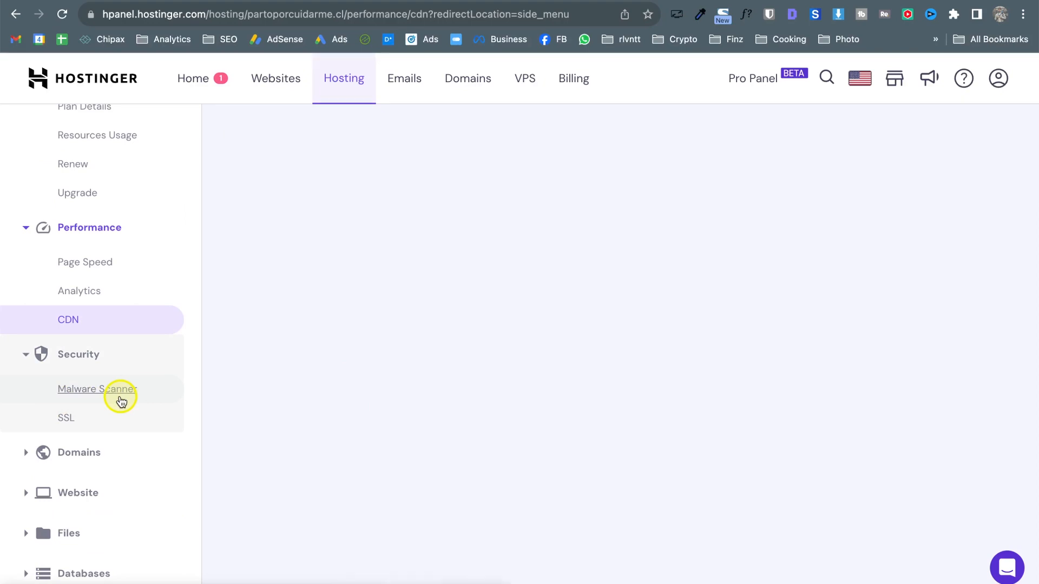
{"action": "left_click", "coordinate": [66, 420]}
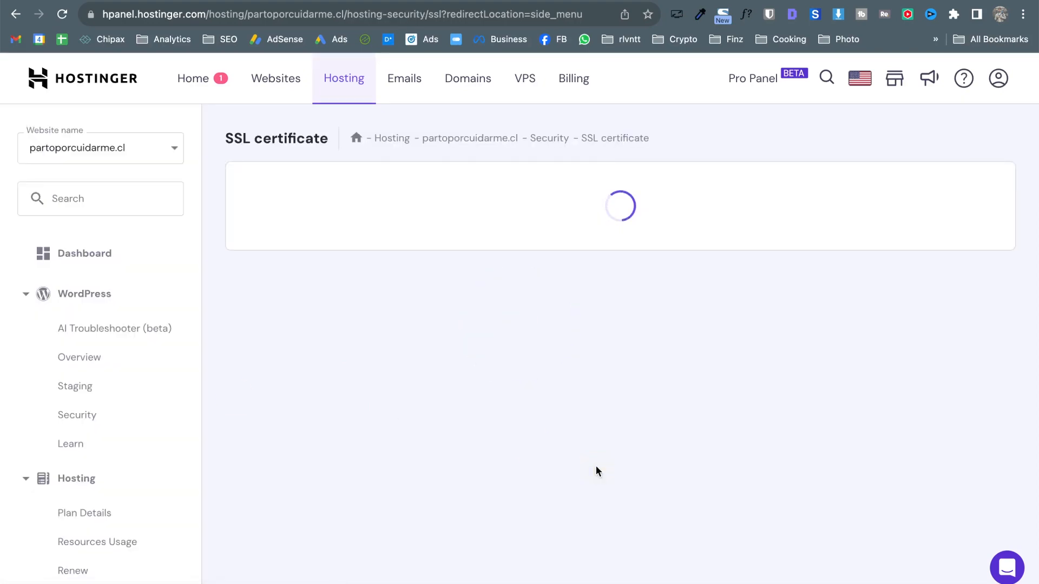
- Expand the site's Domains section and review the main domain, subdomain, parked domain and redirect options
{"action": "scroll", "coordinate": [164, 505], "scroll_direction": "down", "scroll_amount": 8}
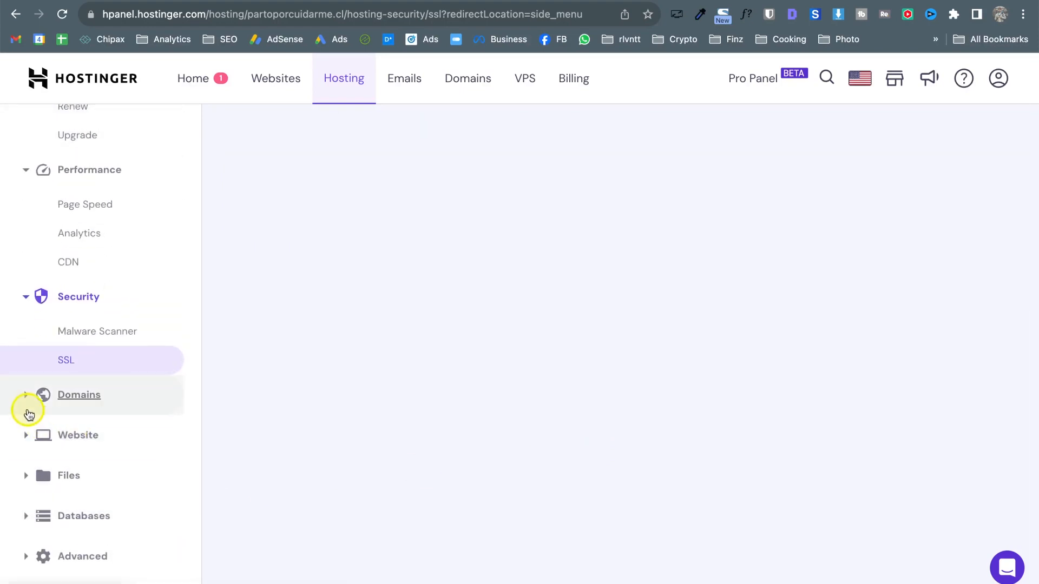
{"action": "left_click", "coordinate": [27, 397]}
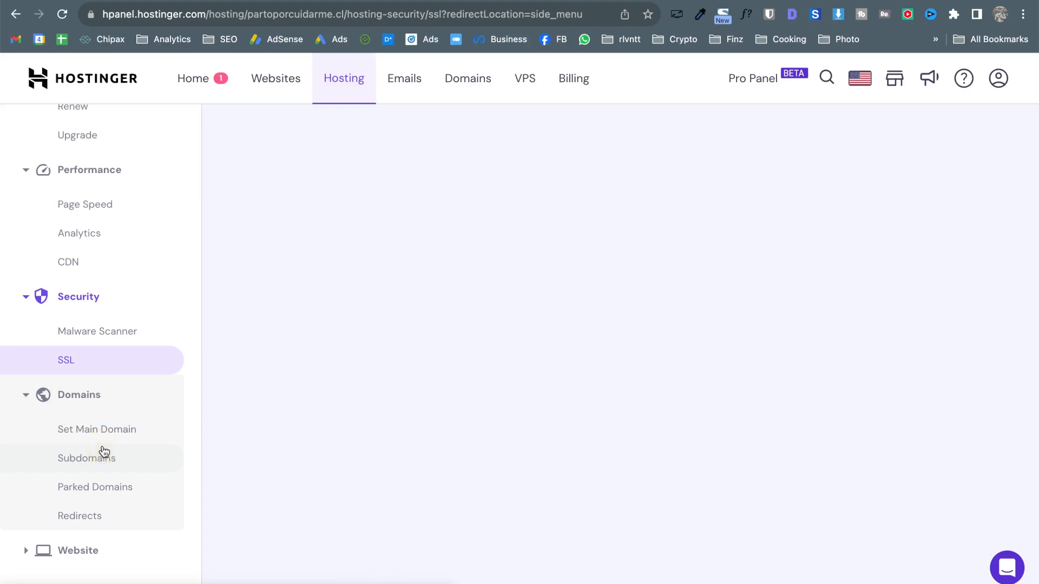
{"action": "scroll", "coordinate": [215, 444], "scroll_direction": "down", "scroll_amount": 2}
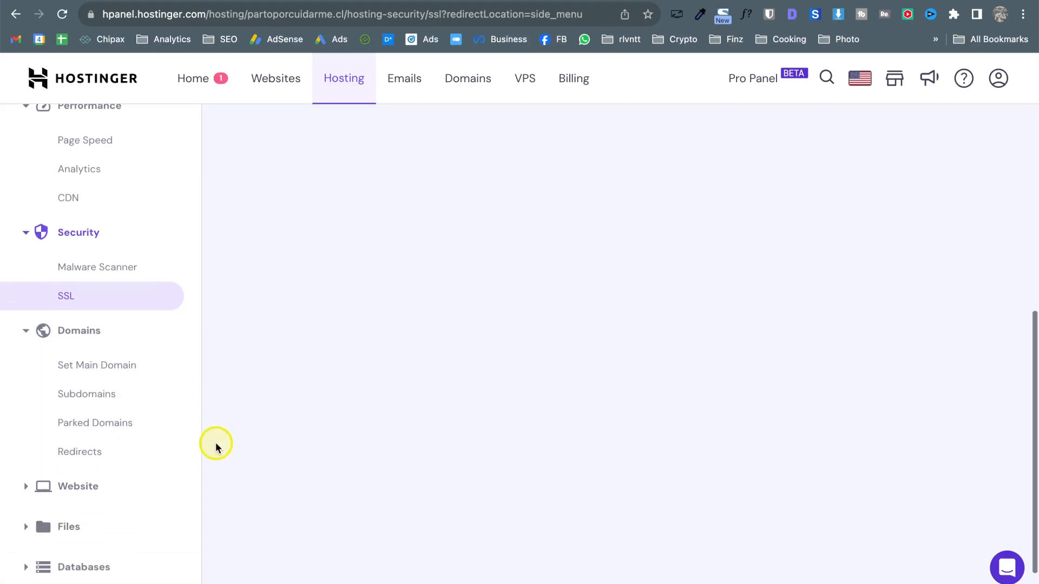
{"action": "scroll", "coordinate": [51, 473], "scroll_direction": "down", "scroll_amount": 2}
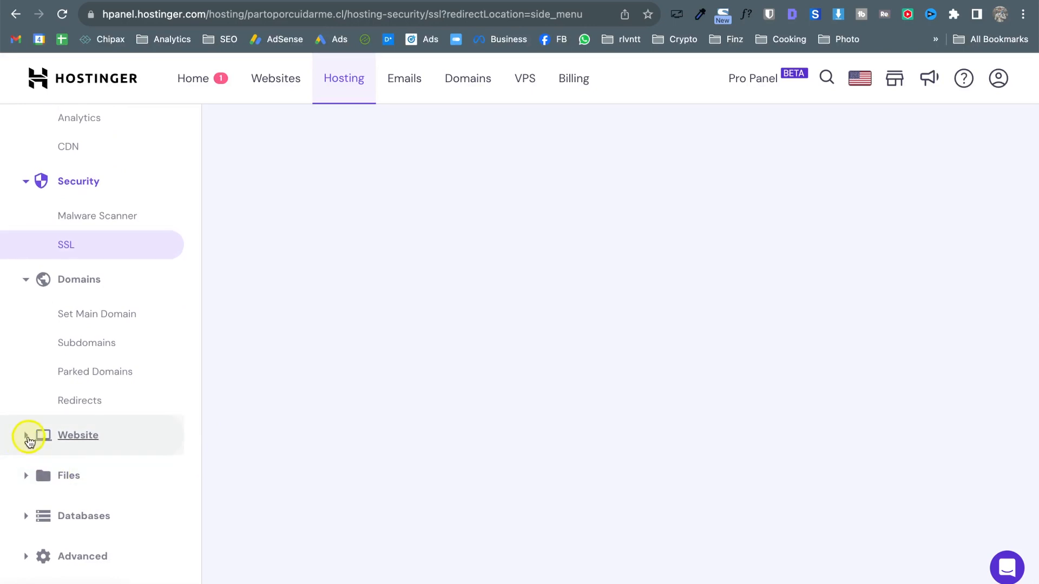
- Expand the Website section and review the applications offered on its Auto Installer page
{"action": "left_click", "coordinate": [30, 441]}
{"action": "scroll", "coordinate": [109, 441], "scroll_direction": "down", "scroll_amount": 4}
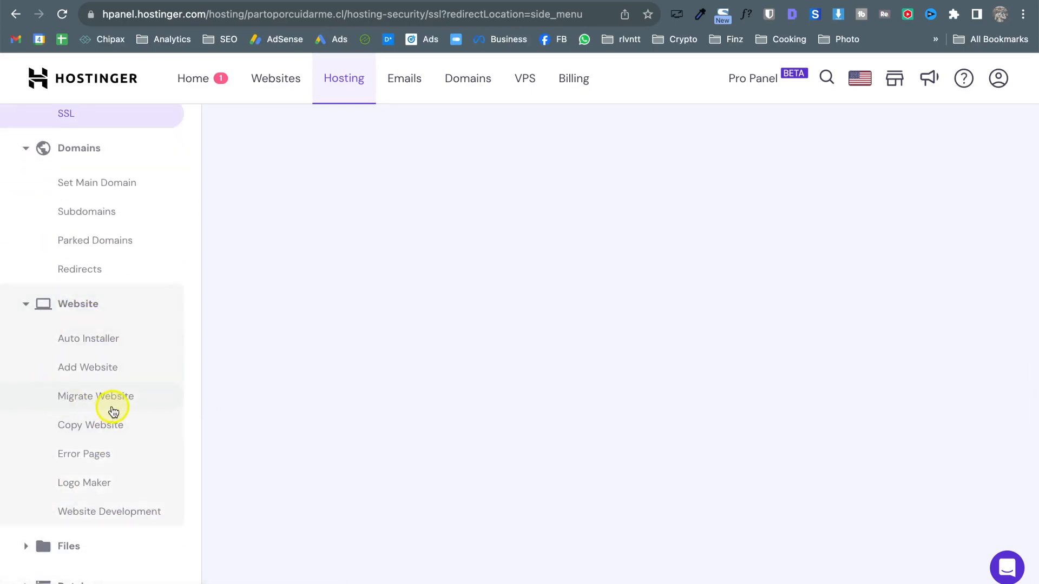
{"action": "left_click", "coordinate": [96, 338]}
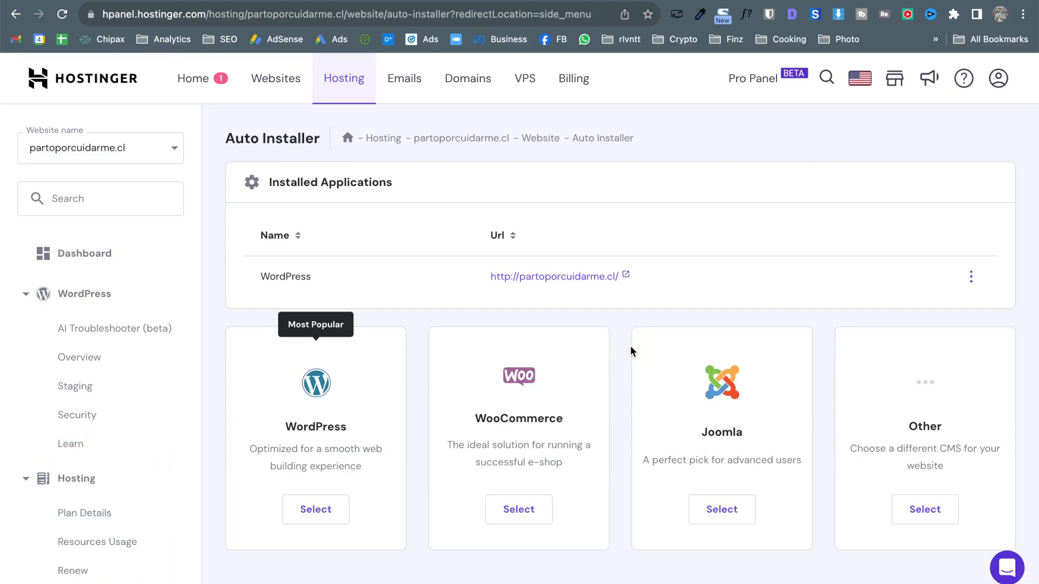
{"action": "scroll", "coordinate": [630, 351], "scroll_direction": "down", "scroll_amount": 3}
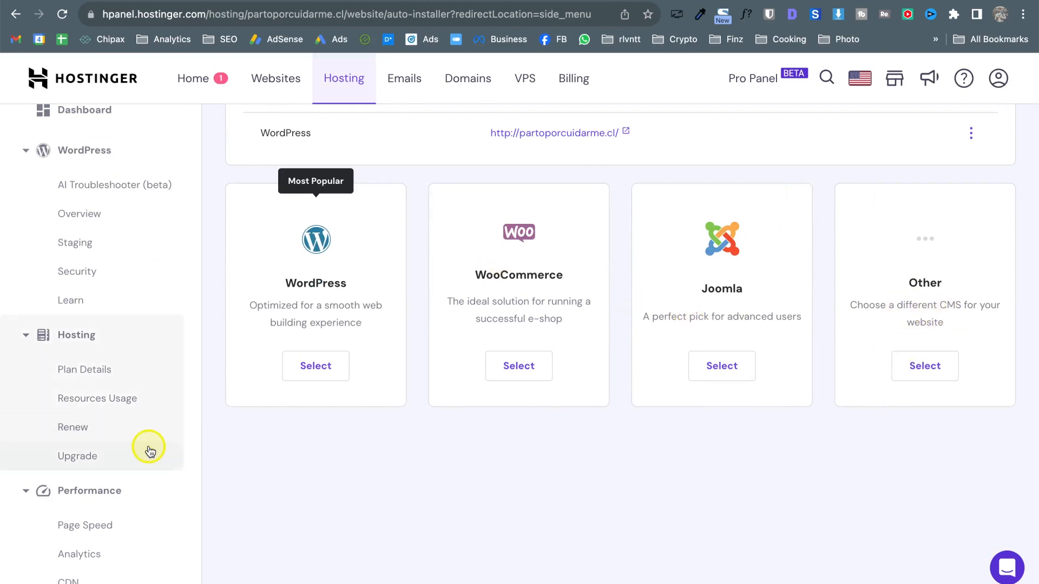
- Expand the Files section, review its options and open the File Manager page
{"action": "scroll", "coordinate": [150, 452], "scroll_direction": "down", "scroll_amount": 10}
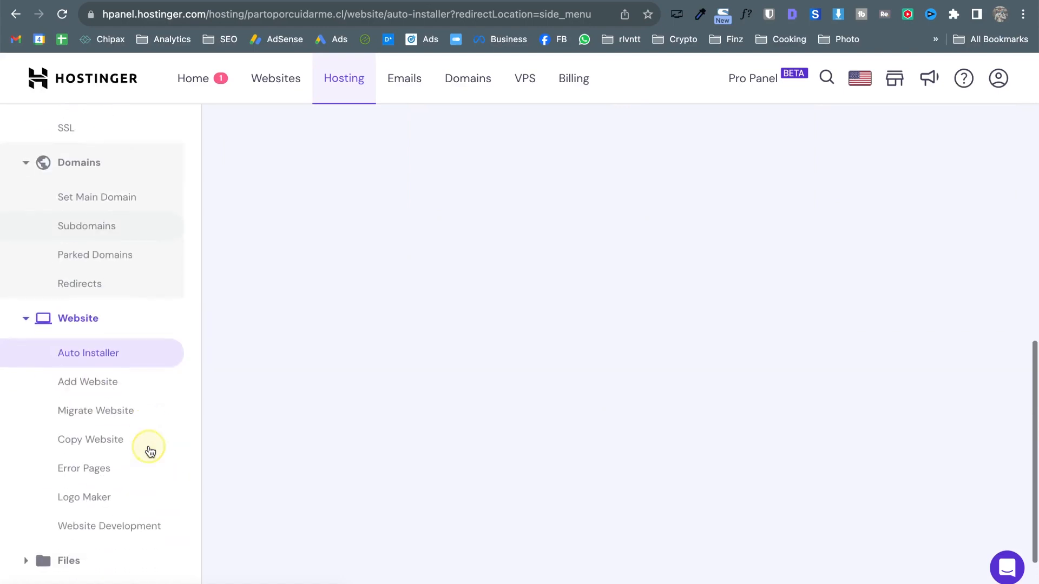
{"action": "scroll", "coordinate": [150, 452], "scroll_direction": "down", "scroll_amount": 3}
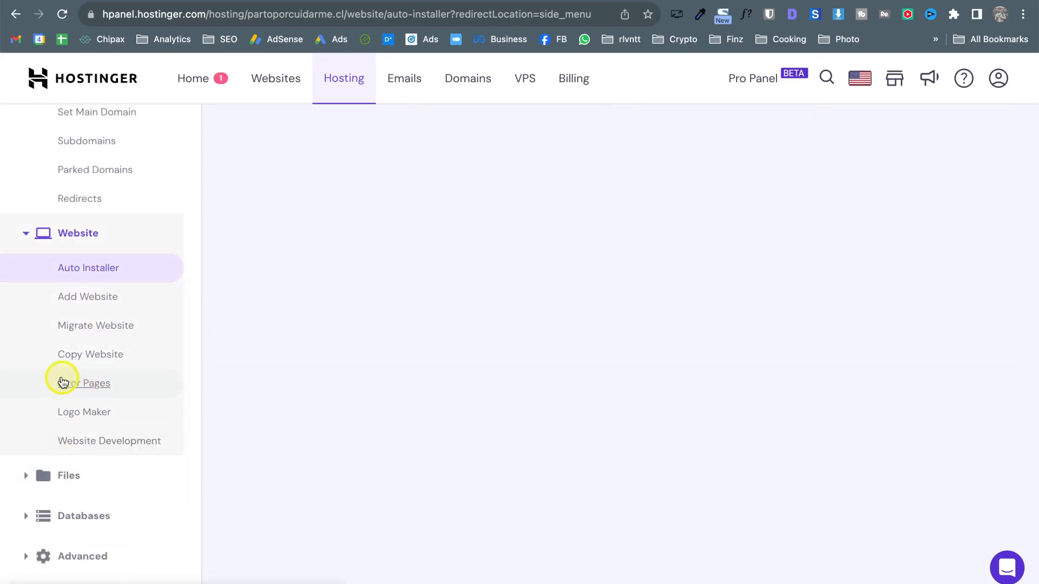
{"action": "left_click", "coordinate": [29, 480]}
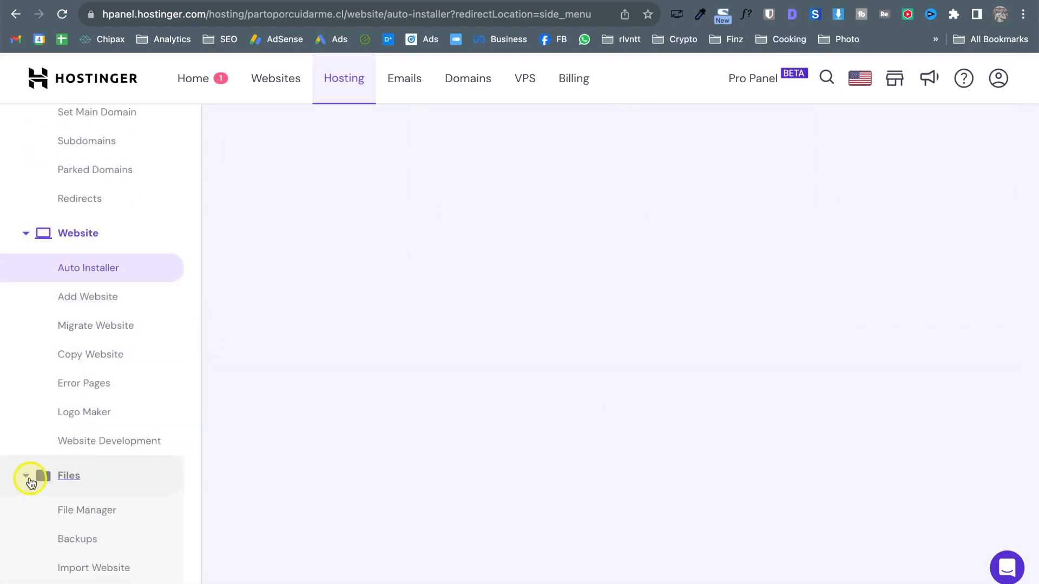
{"action": "scroll", "coordinate": [132, 432], "scroll_direction": "down", "scroll_amount": 3}
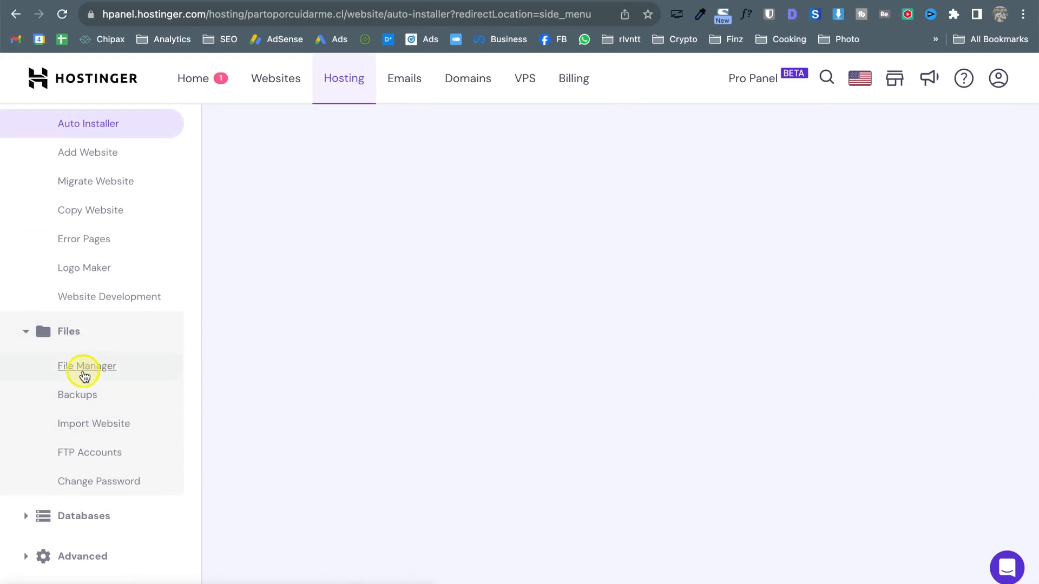
{"action": "left_click", "coordinate": [83, 370]}
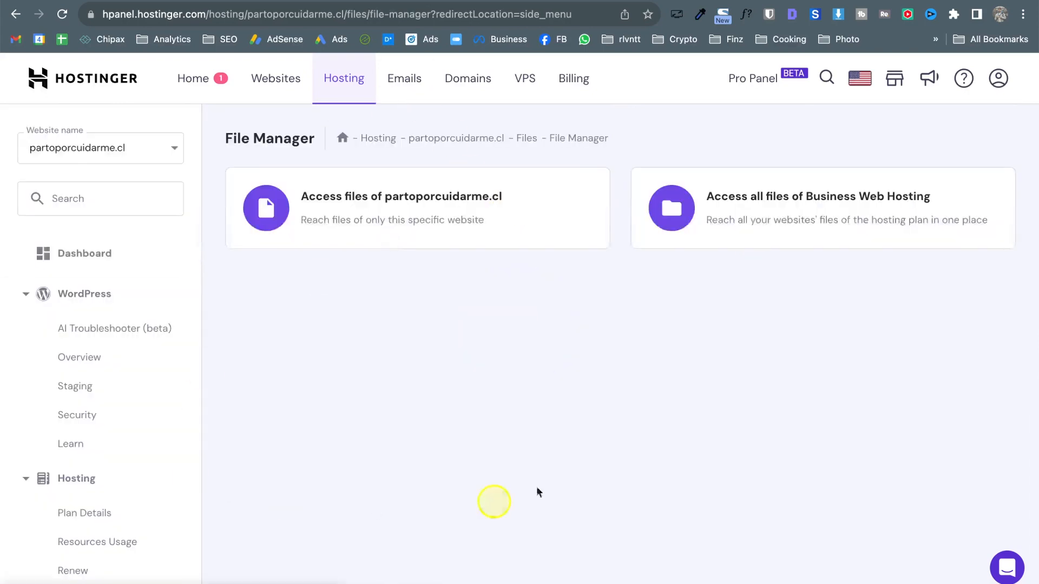
- Access the files of partoporcuidarme.cl, browse to public_html/wp-content, and close the file browser
{"action": "left_click", "coordinate": [457, 209]}
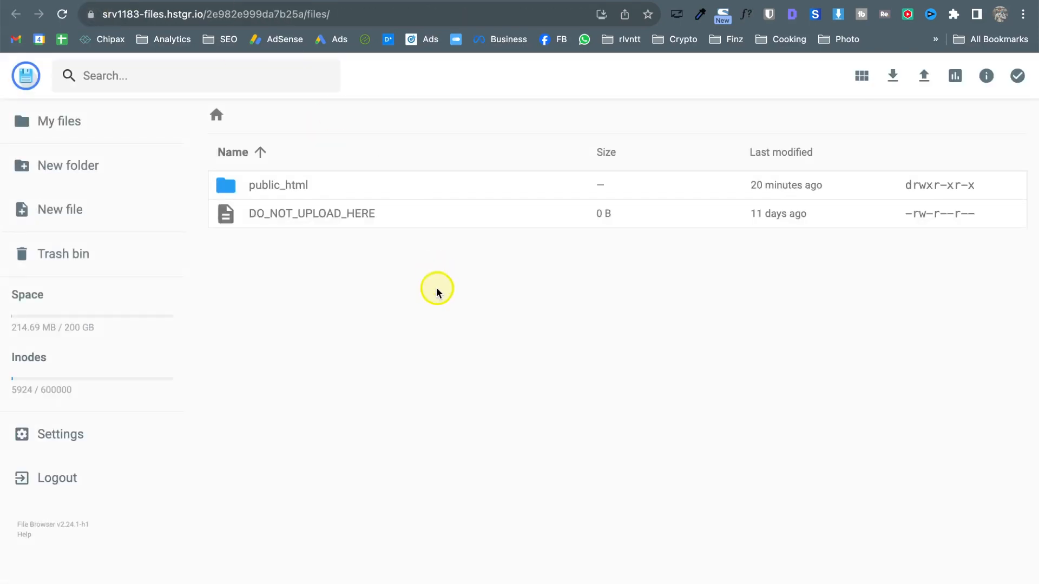
{"action": "double_click", "coordinate": [251, 184]}
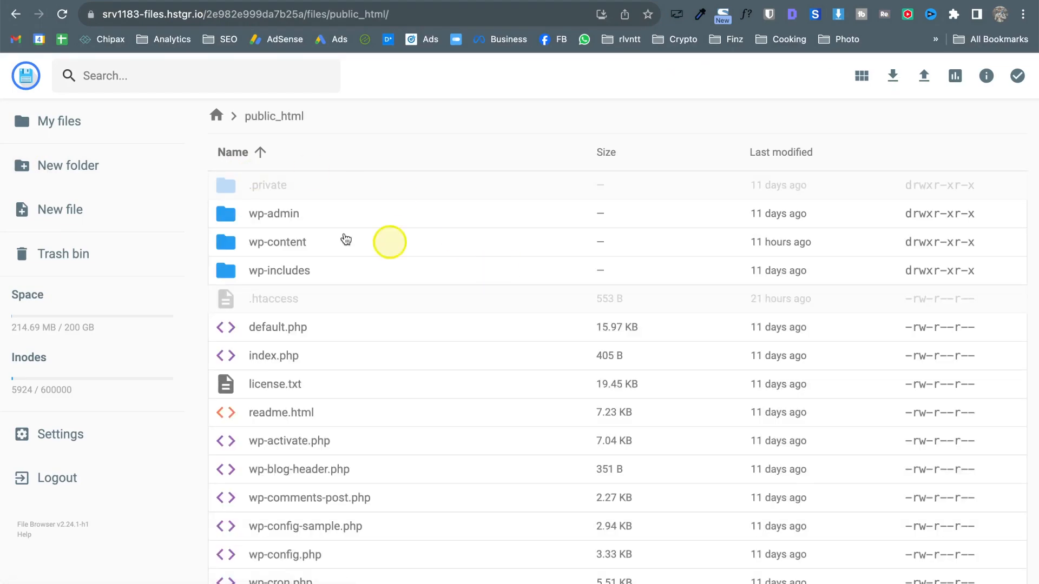
{"action": "double_click", "coordinate": [271, 242]}
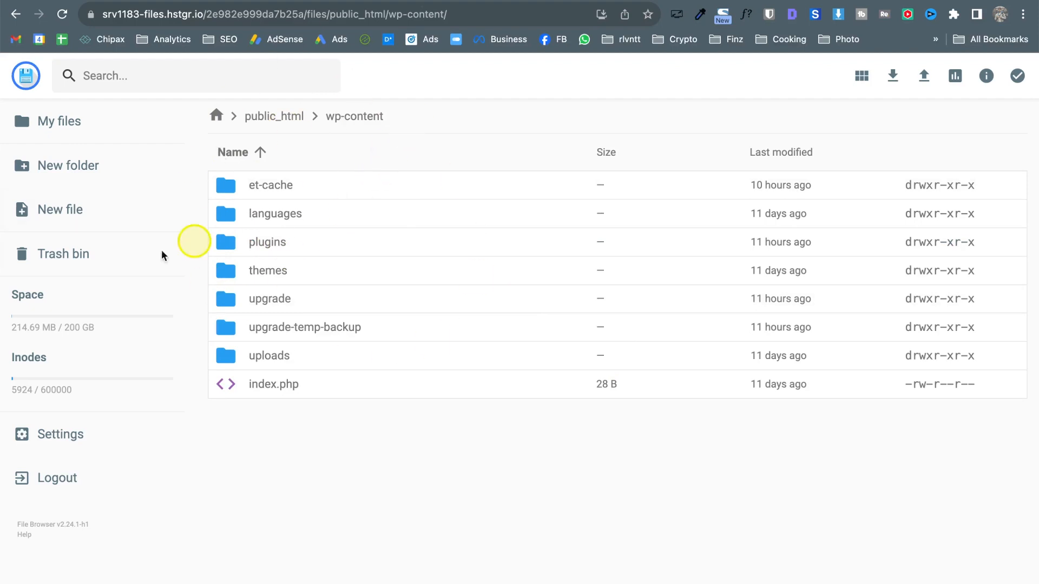
{"action": "key", "text": "ctrl+w"}
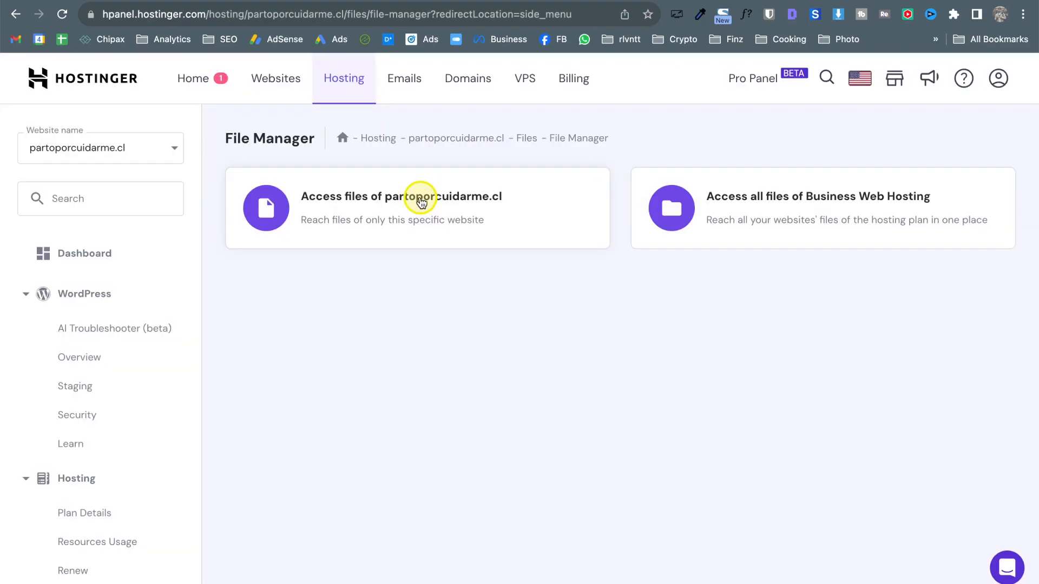
- Expand the Databases section and review its Management, phpMyAdmin and Remote MySQL options
{"action": "scroll", "coordinate": [54, 458], "scroll_direction": "down", "scroll_amount": 10}
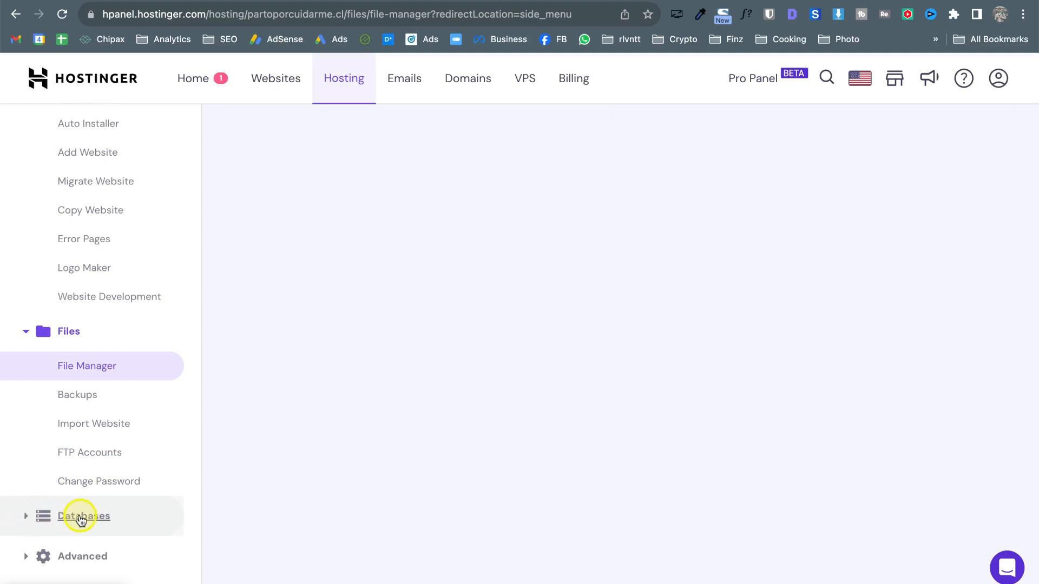
{"action": "left_click", "coordinate": [79, 515]}
{"action": "scroll", "coordinate": [431, 415], "scroll_direction": "down", "scroll_amount": 3}
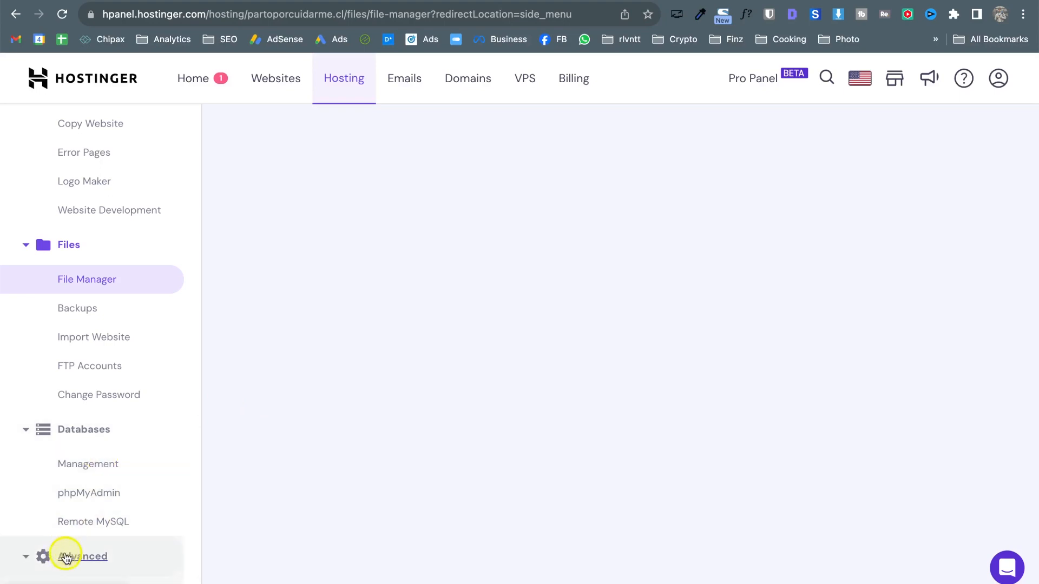
- Expand the Advanced section, review its tools and open the site's PHP Configuration page
{"action": "left_click", "coordinate": [36, 556]}
{"action": "scroll", "coordinate": [235, 508], "scroll_direction": "down", "scroll_amount": 7}
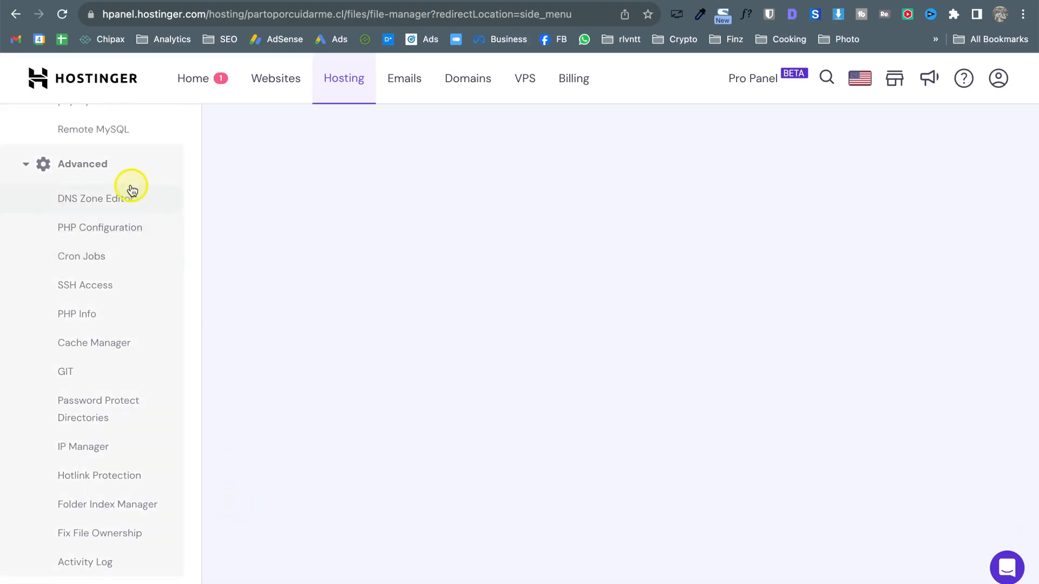
{"action": "left_click", "coordinate": [93, 228]}
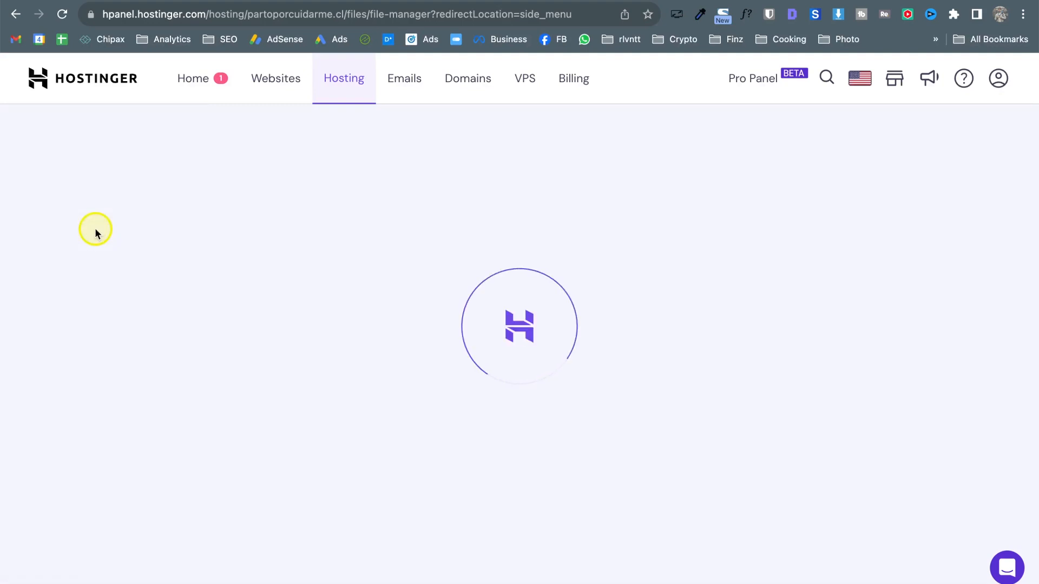
{"action": "scroll", "coordinate": [114, 458], "scroll_direction": "down", "scroll_amount": 15}
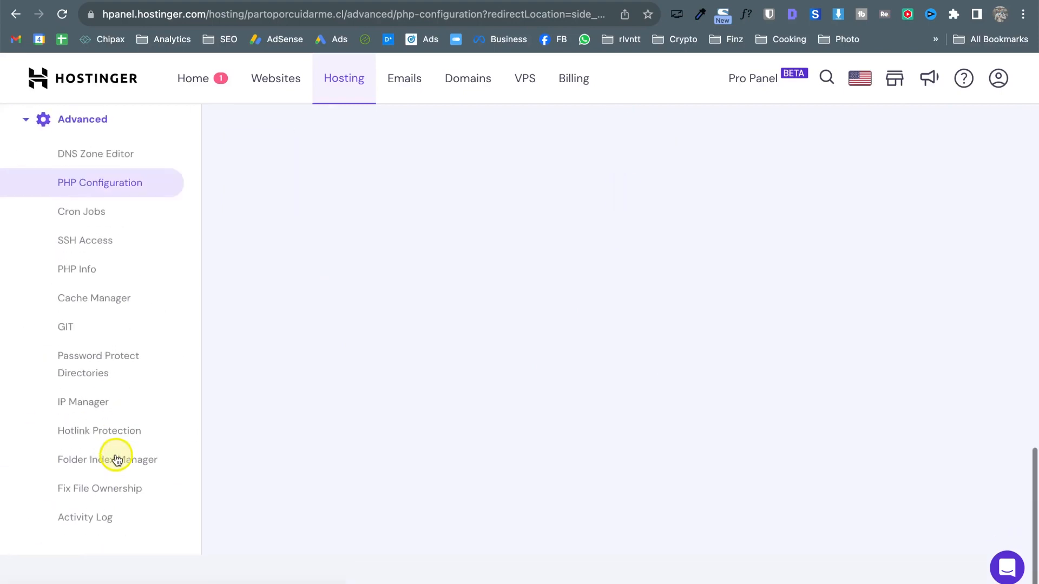
- Open the site's IP Manager and review the remaining Advanced tools
{"action": "scroll", "coordinate": [116, 459], "scroll_direction": "up", "scroll_amount": 1}
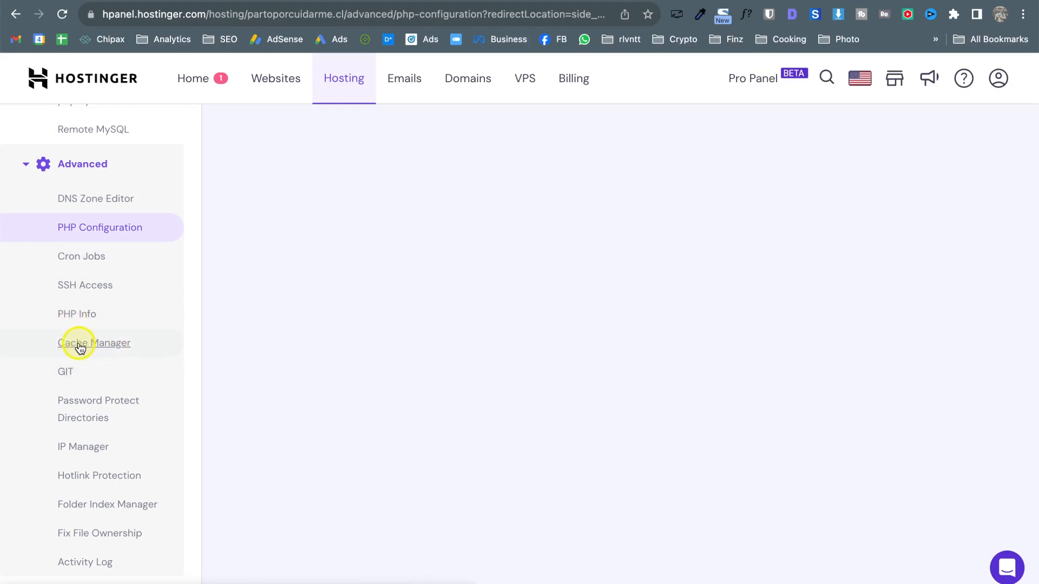
{"action": "left_click", "coordinate": [85, 455]}
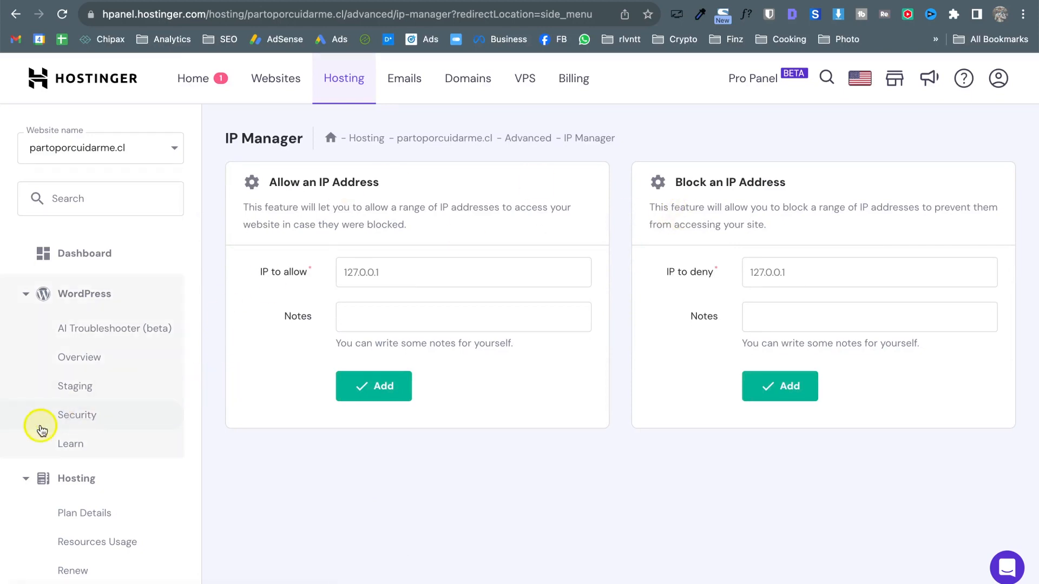
{"action": "scroll", "coordinate": [39, 426], "scroll_direction": "down", "scroll_amount": 15}
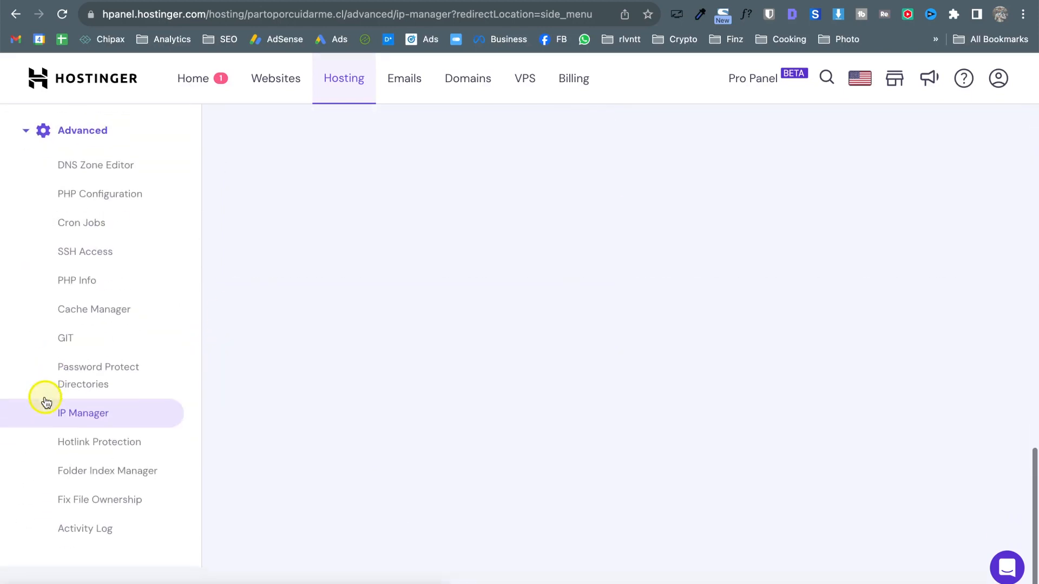
{"action": "scroll", "coordinate": [46, 401], "scroll_direction": "up", "scroll_amount": 1}
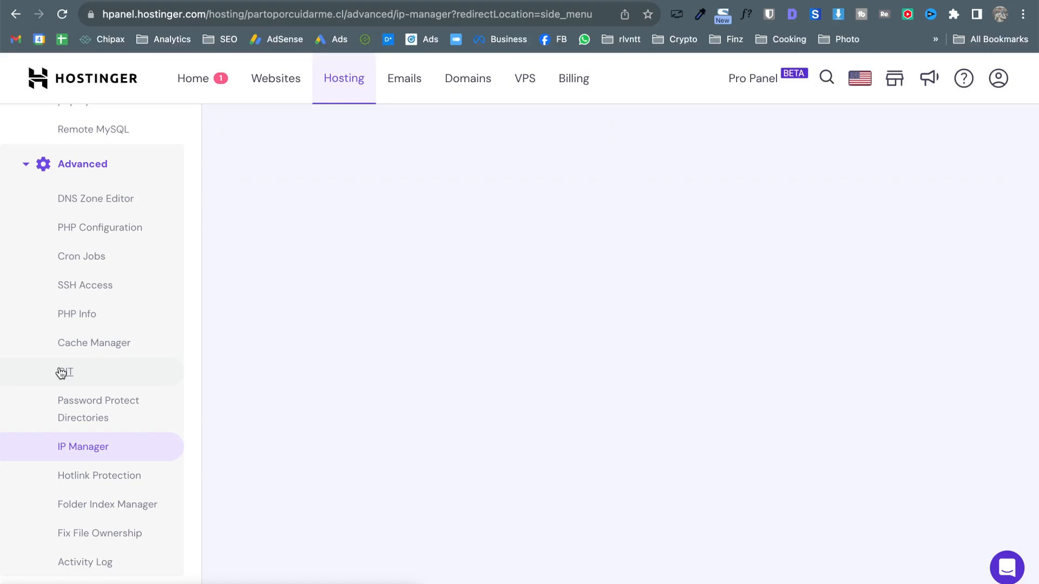
- Return to the account's Websites page and find the option to create or migrate a website
{"action": "scroll", "coordinate": [127, 213], "scroll_direction": "up", "scroll_amount": 4}
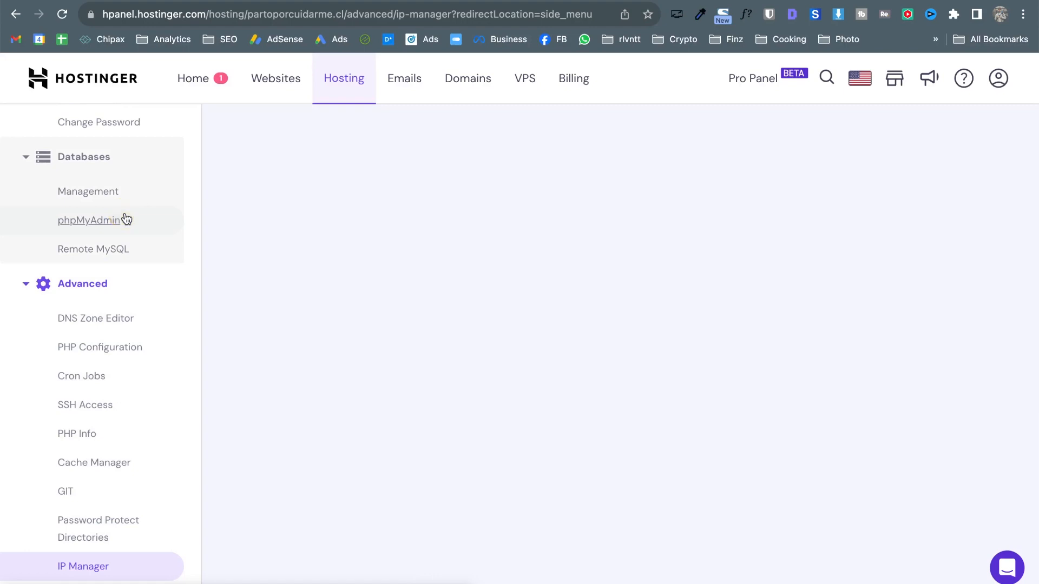
{"action": "left_click", "coordinate": [161, 343]}
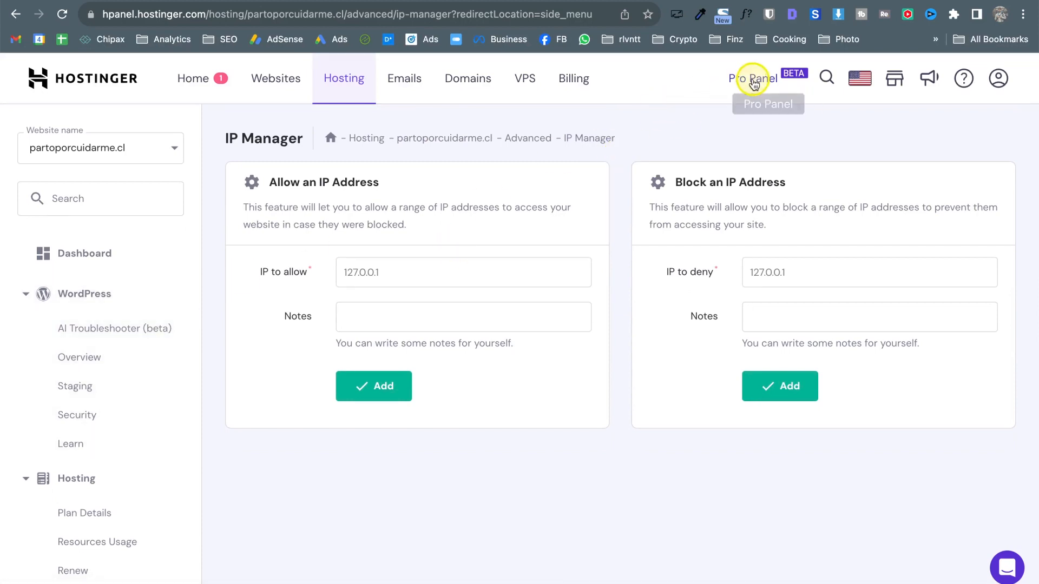
{"action": "left_click", "coordinate": [262, 85]}
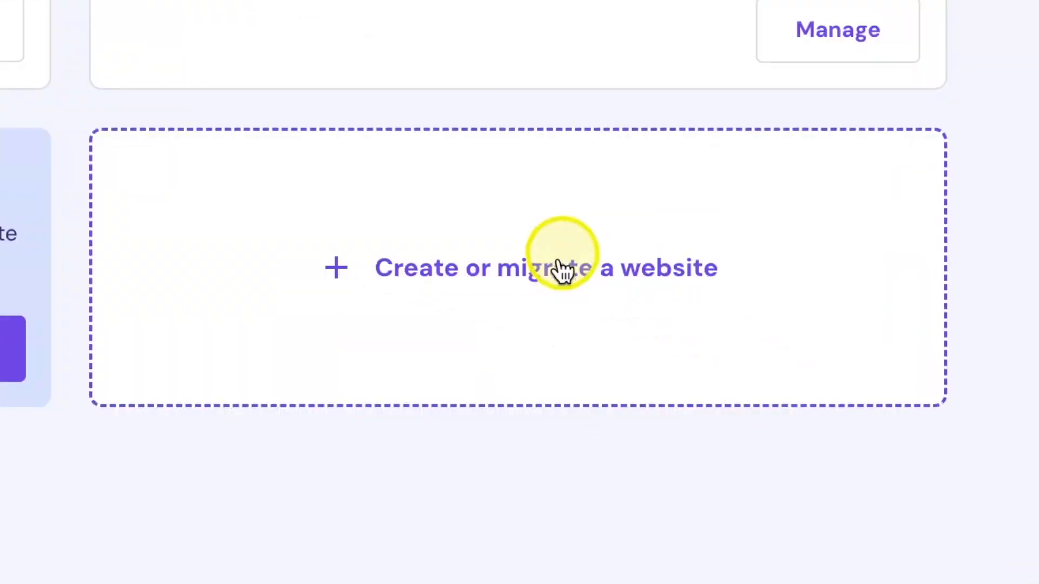
- Start creating a new website, skip the website type personalization and choose WordPress with AI as the platform
{"action": "left_click", "coordinate": [736, 393]}
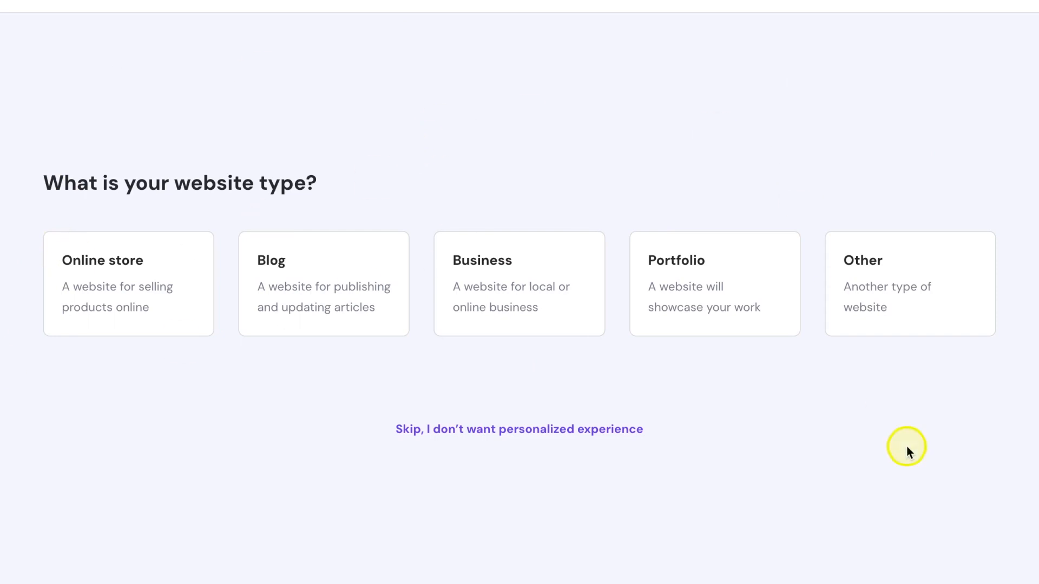
{"action": "left_click", "coordinate": [449, 429]}
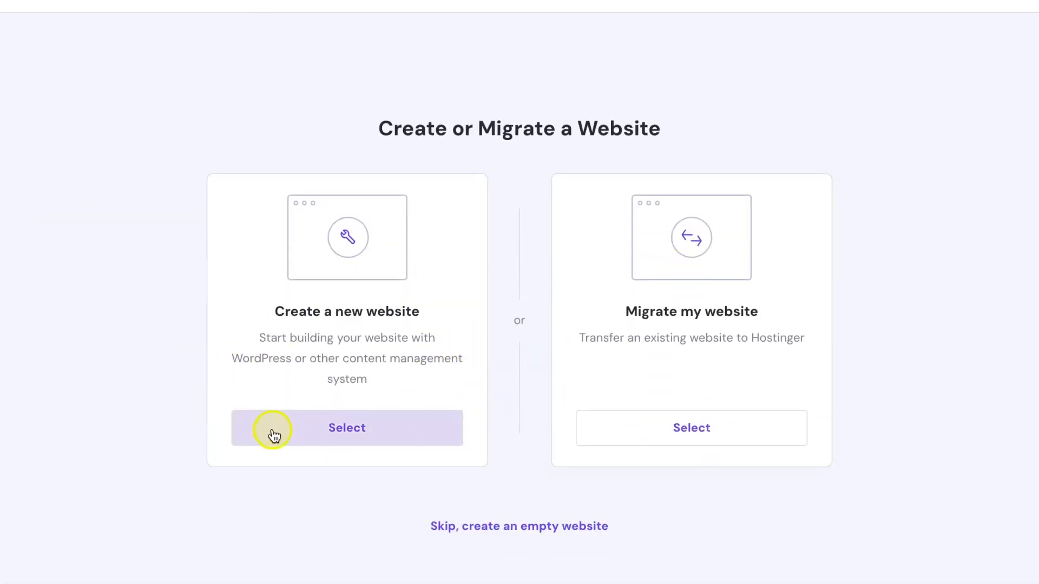
{"action": "left_click", "coordinate": [274, 436]}
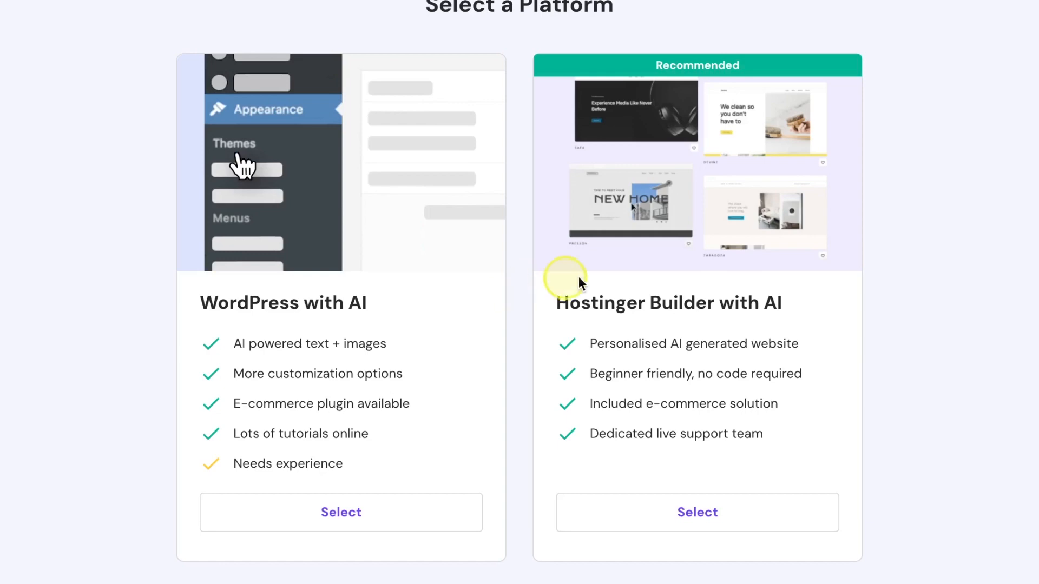
{"action": "mouse_move", "coordinate": [603, 277]}
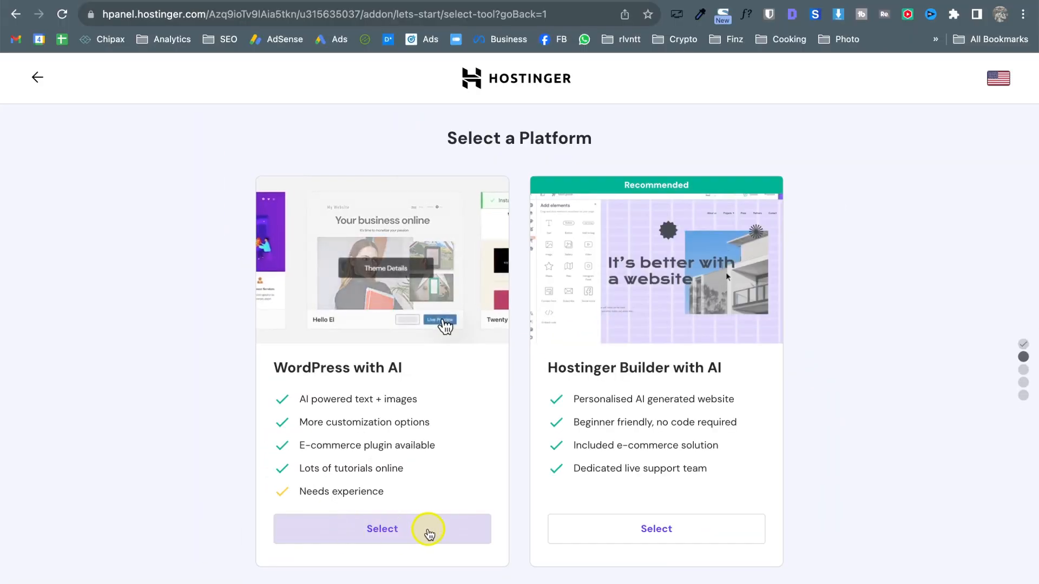
{"action": "left_click", "coordinate": [426, 530]}
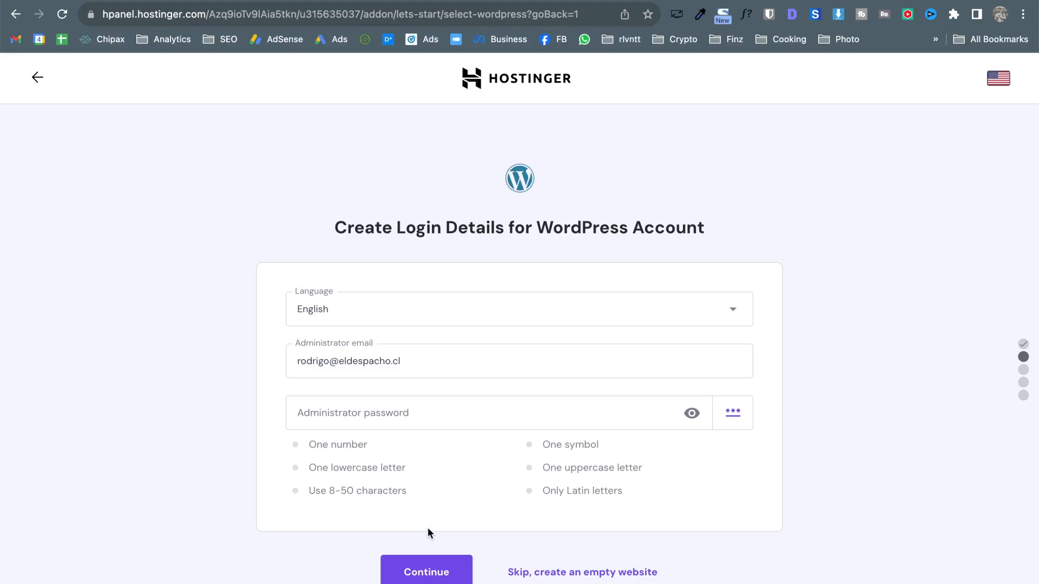
- Enter the administrator password for the new WordPress account and submit the login details
{"action": "scroll", "coordinate": [796, 326], "scroll_direction": "down", "scroll_amount": 1}
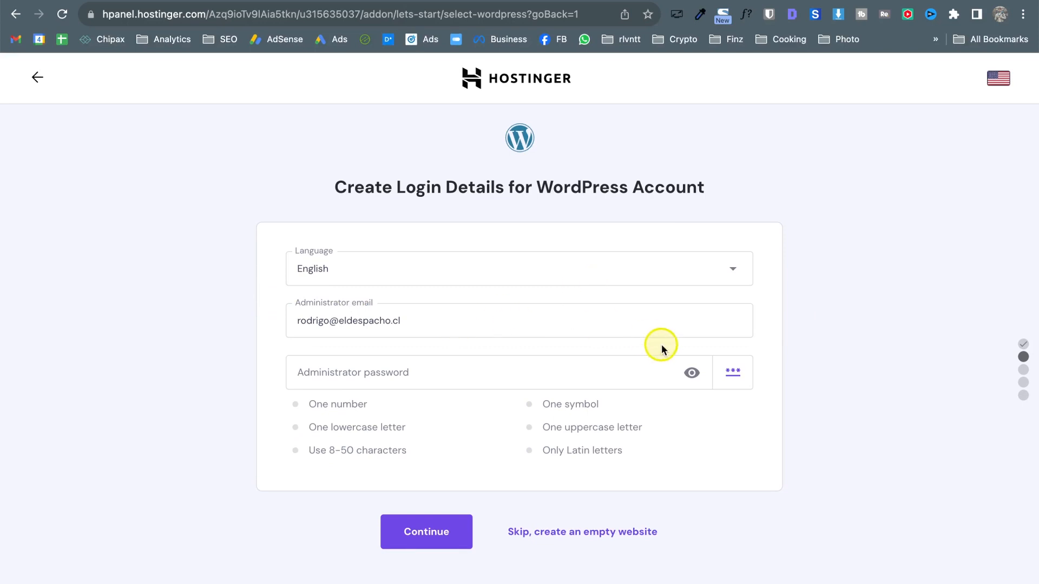
{"action": "left_click", "coordinate": [490, 384]}
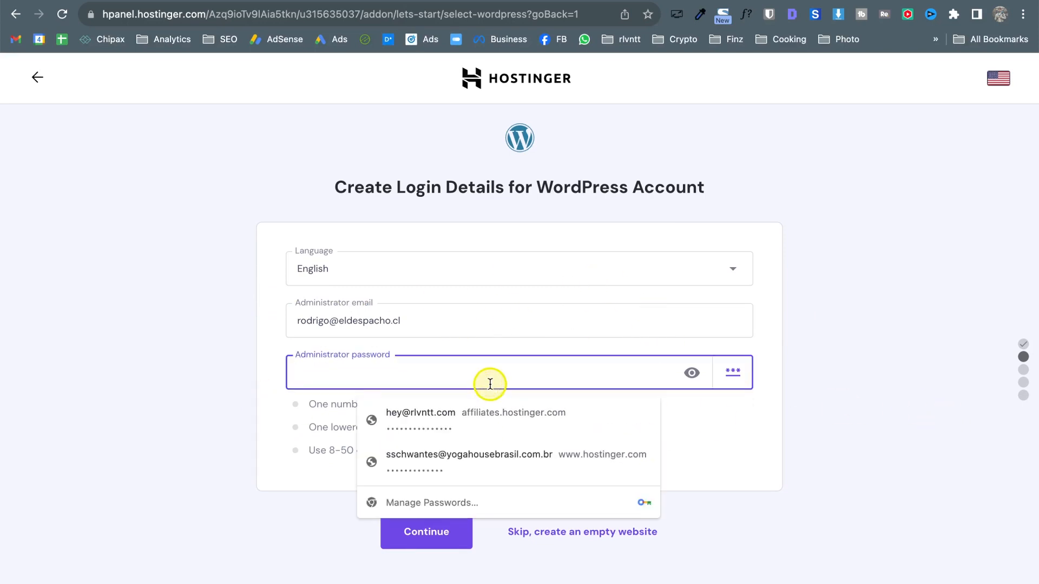
{"action": "type", "text": "•••••"}
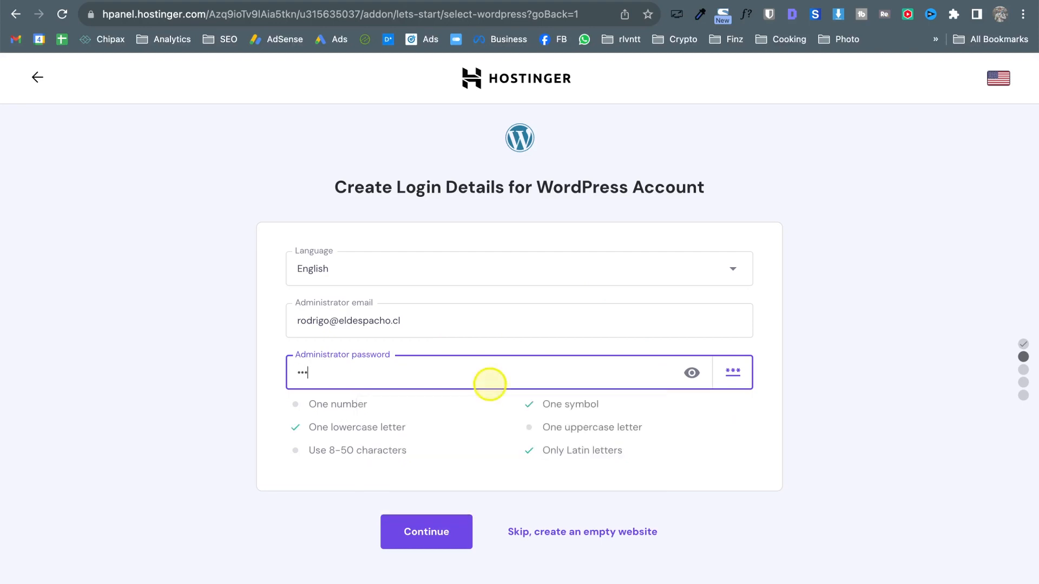
{"action": "type", "text": "•••"}
{"action": "left_click", "coordinate": [769, 427]}
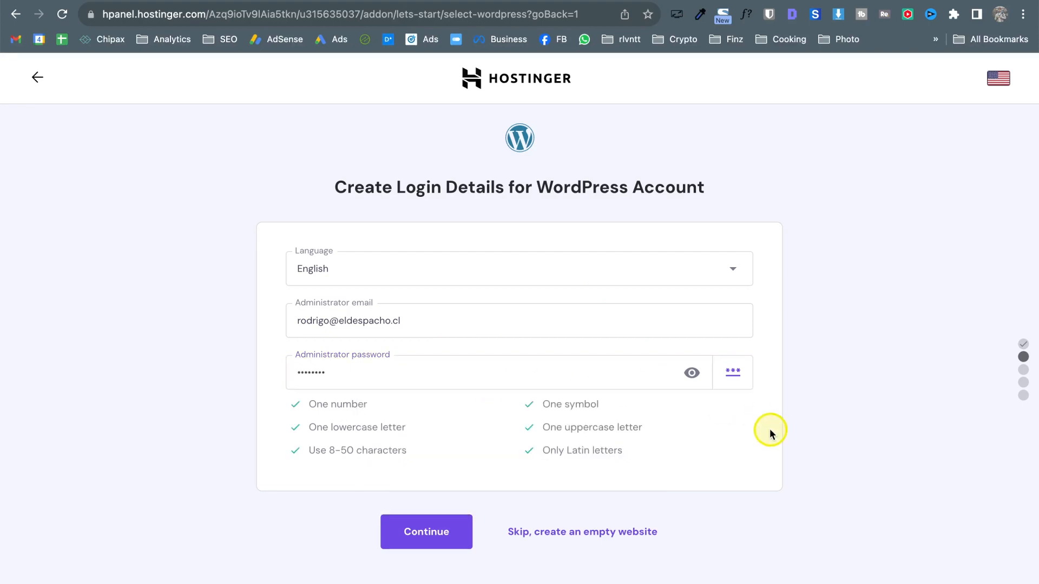
{"action": "left_click", "coordinate": [399, 534]}
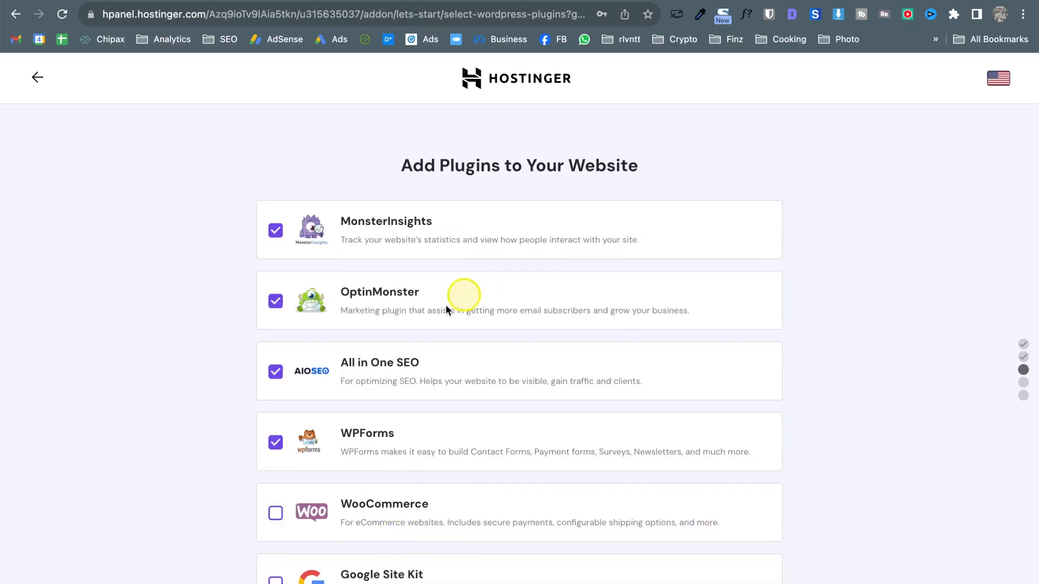
- Skip the plugin selection and, after expanding and browsing the full template list, continue without a template
{"action": "scroll", "coordinate": [427, 392], "scroll_direction": "down", "scroll_amount": 3}
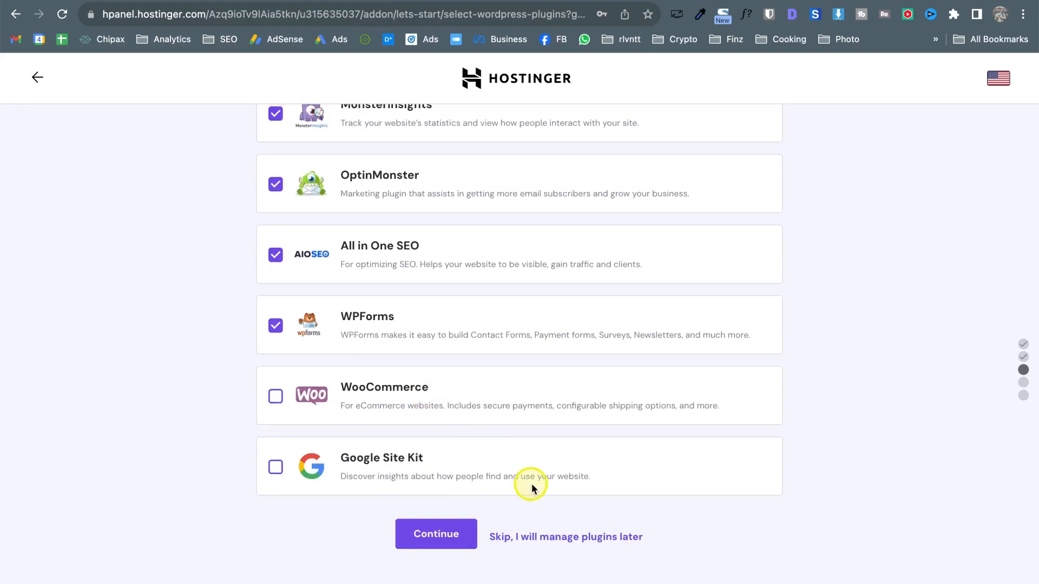
{"action": "left_click", "coordinate": [540, 546]}
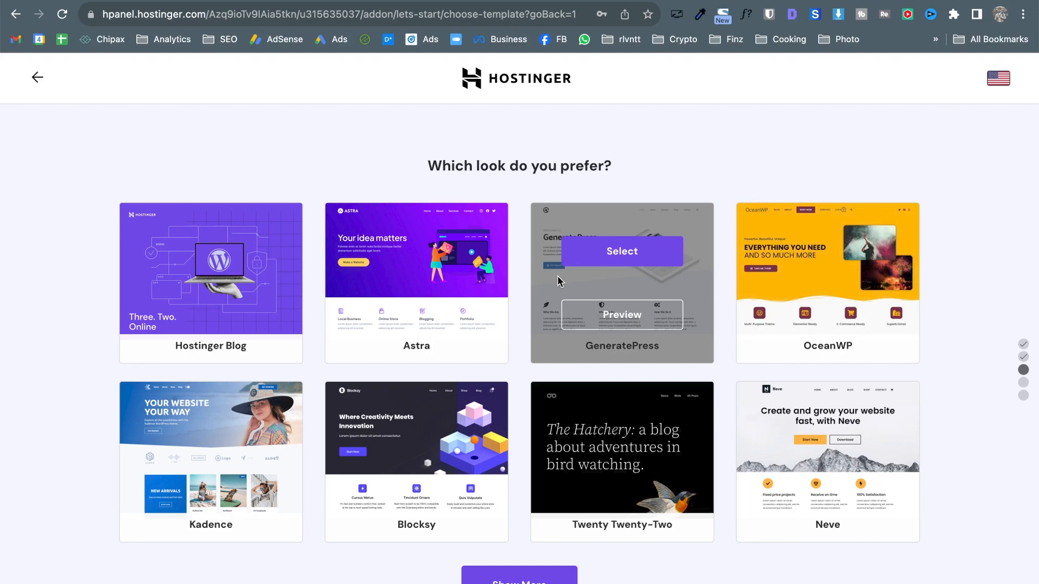
{"action": "scroll", "coordinate": [557, 274], "scroll_direction": "down", "scroll_amount": 2}
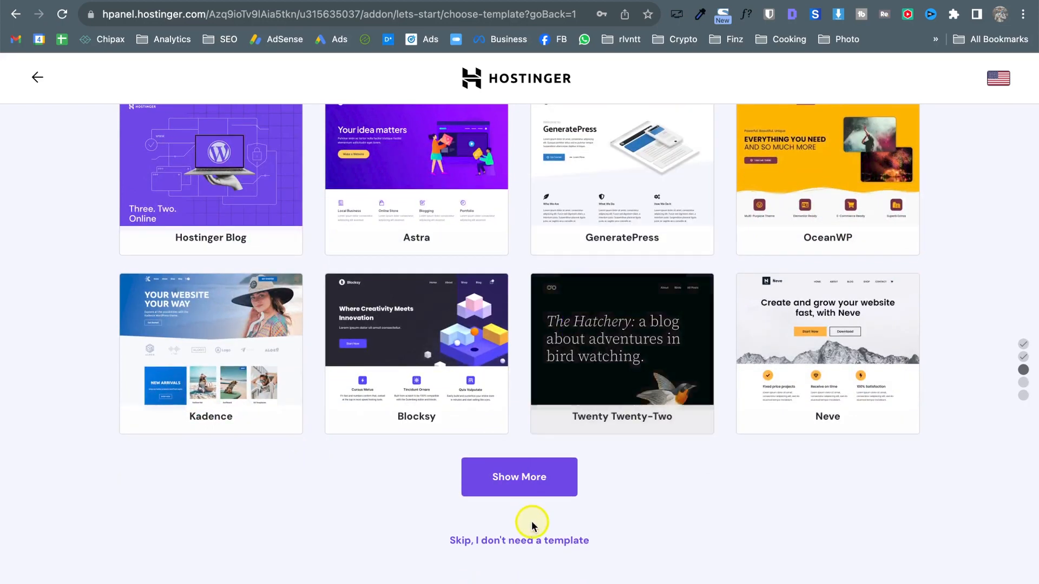
{"action": "left_click", "coordinate": [532, 492]}
{"action": "scroll", "coordinate": [746, 497], "scroll_direction": "down", "scroll_amount": 3}
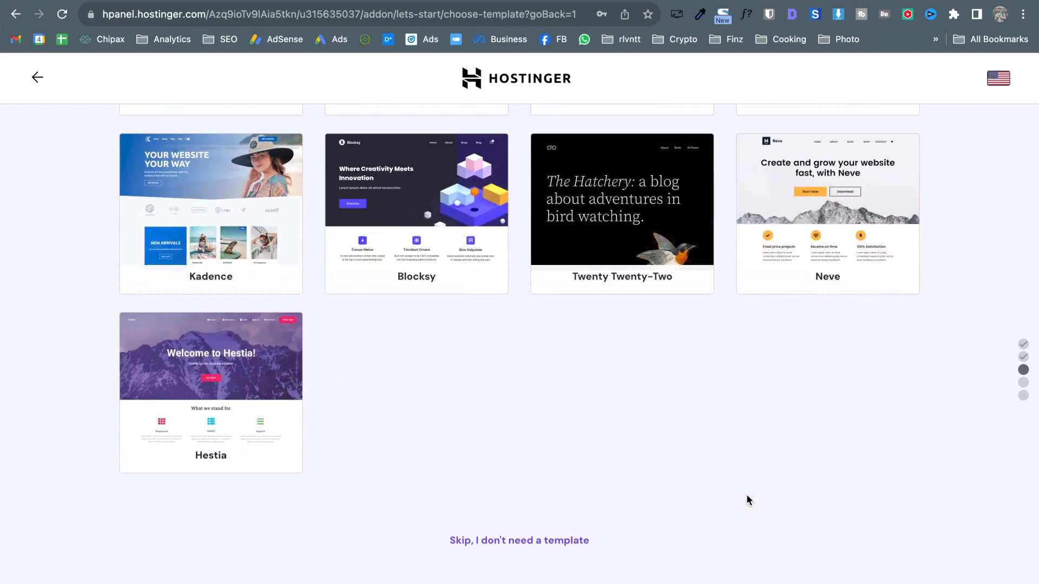
{"action": "scroll", "coordinate": [746, 500], "scroll_direction": "up", "scroll_amount": 5}
{"action": "scroll", "coordinate": [747, 499], "scroll_direction": "down", "scroll_amount": 5}
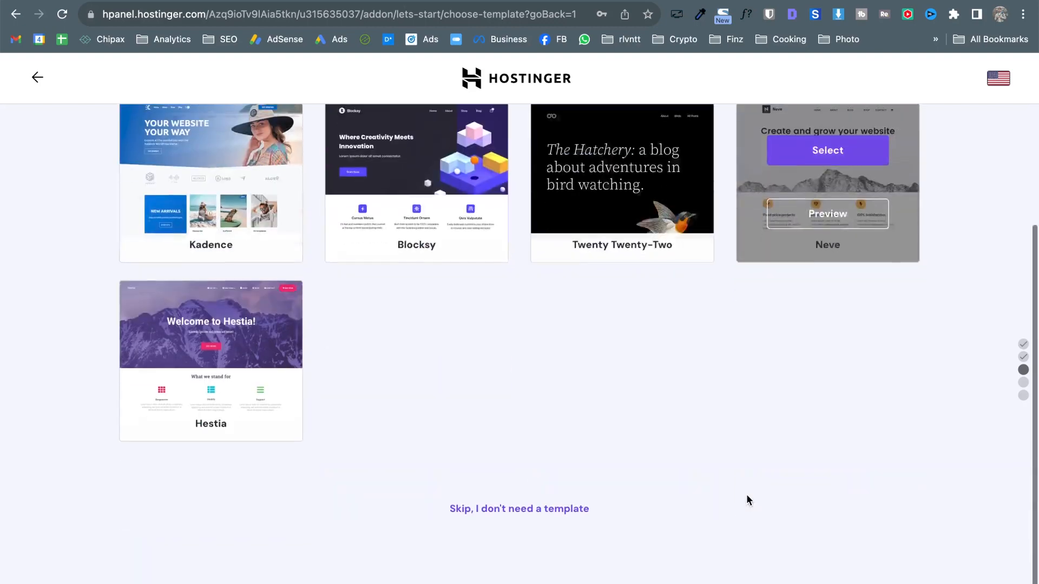
{"action": "left_click", "coordinate": [509, 540]}
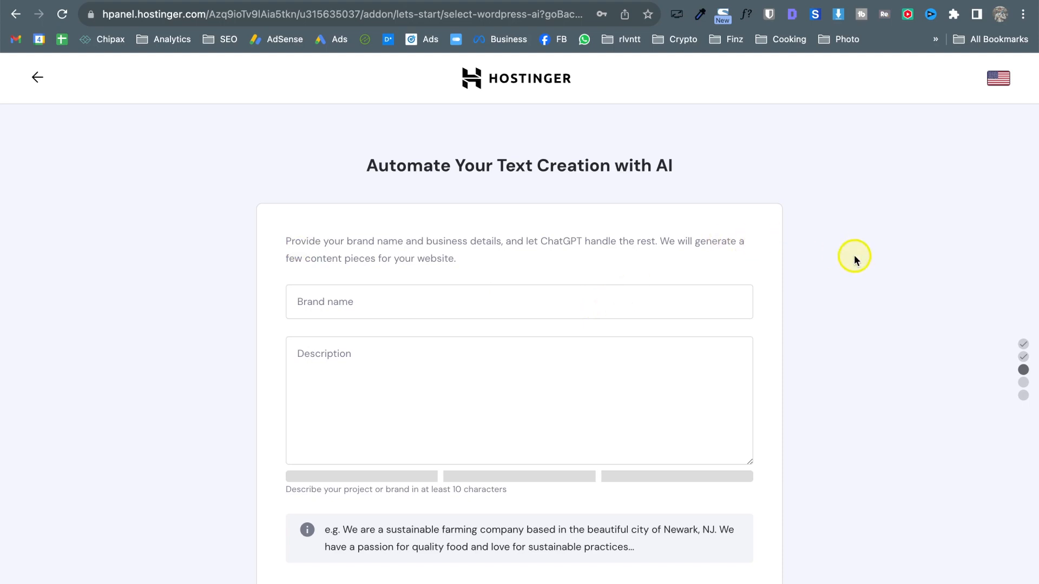
- Set the brand name to "Rlvntt" and the description to "Rlvntt is a youtube channel with the purpose of teaching marketing tutorials for everyone"
{"action": "left_click", "coordinate": [371, 309]}
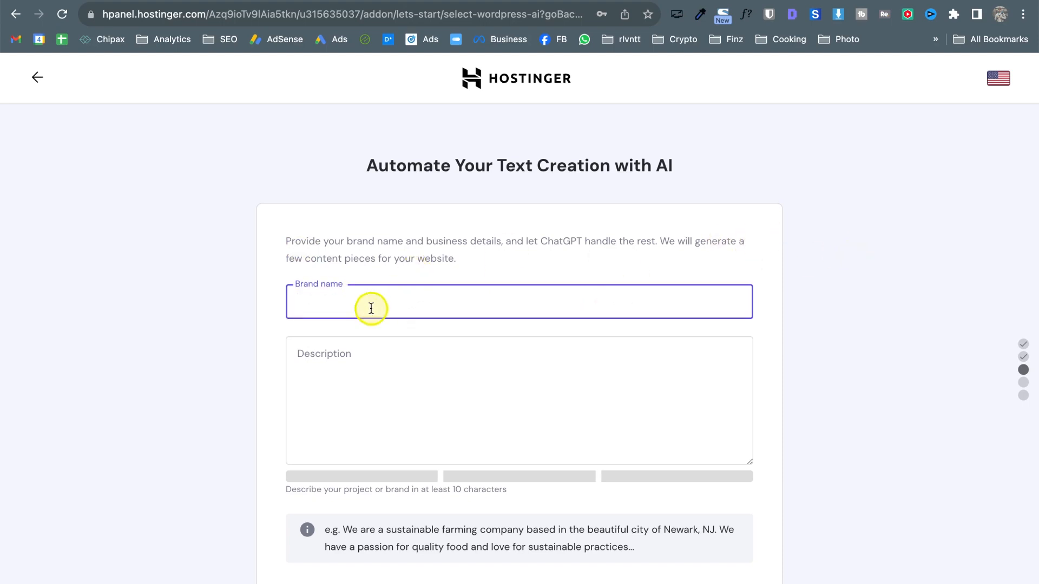
{"action": "type", "text": "Rlvntt"}
{"action": "key", "text": "Tab"}
{"action": "type", "text": "Rlvn"}
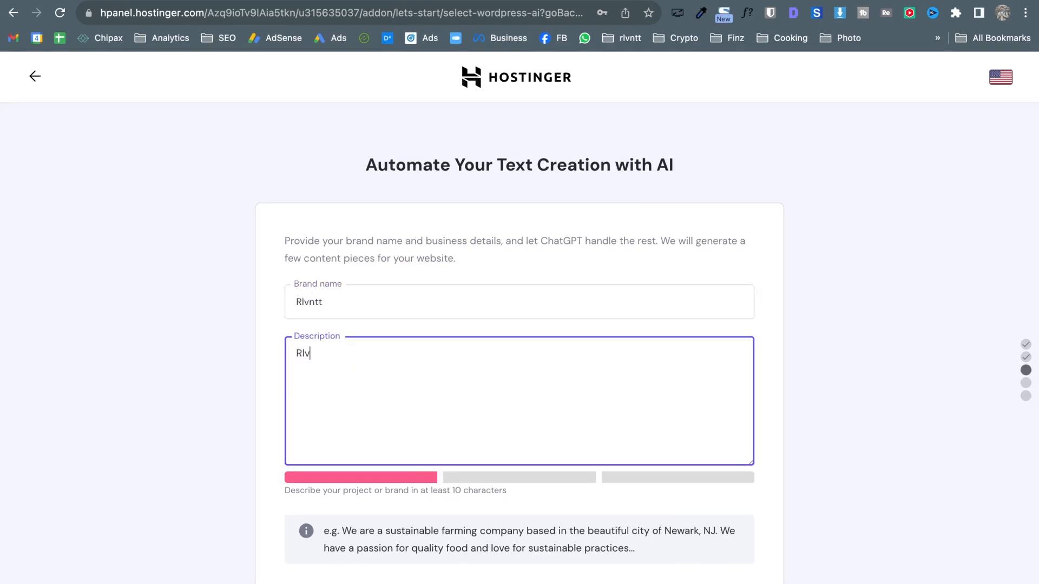
{"action": "type", "text": "tt is a youtube"}
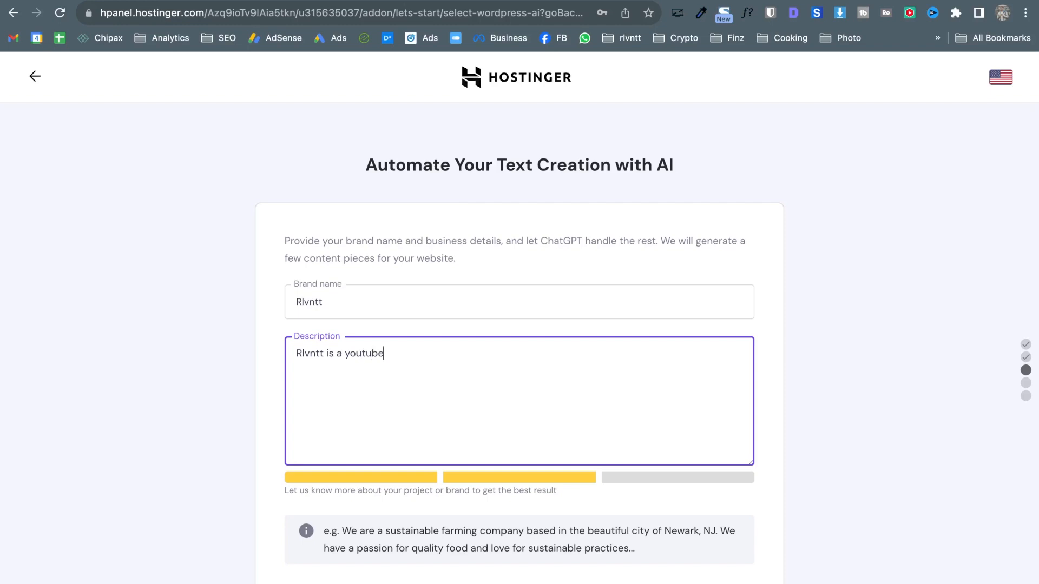
{"action": "type", "text": " channel with the purpo"}
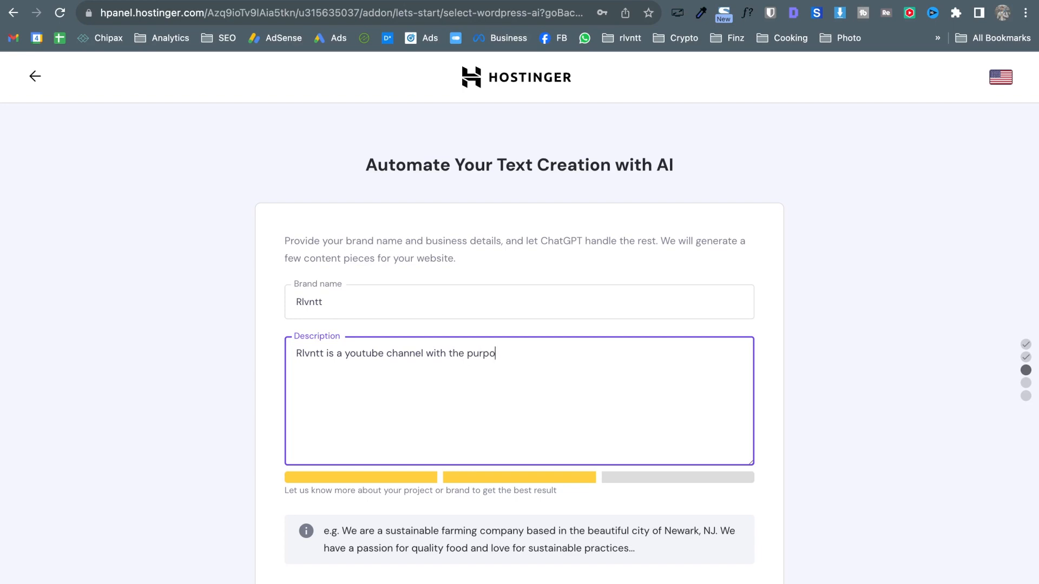
{"action": "type", "text": "se of te"}
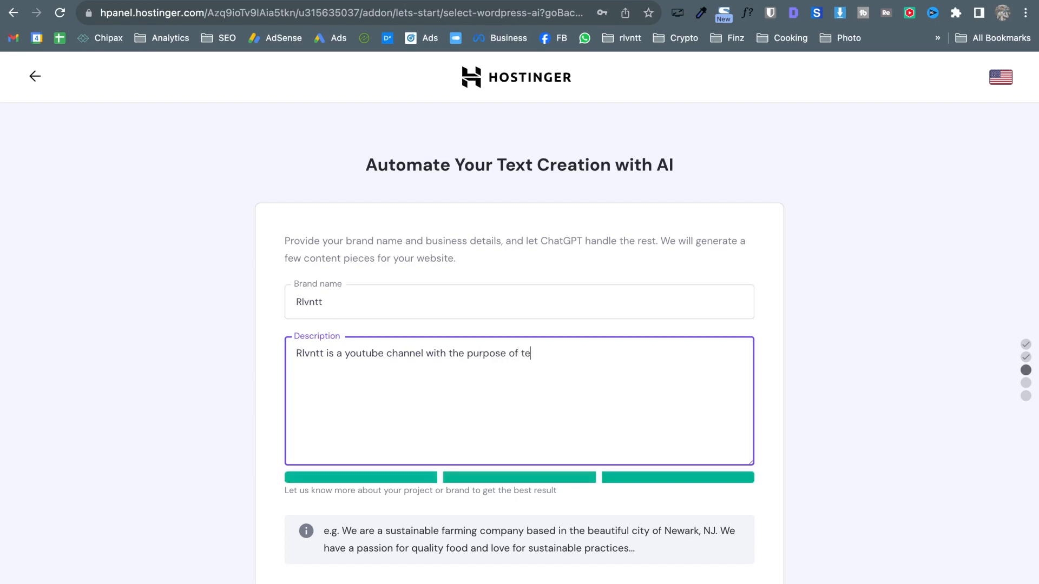
{"action": "type", "text": "aching makre"}
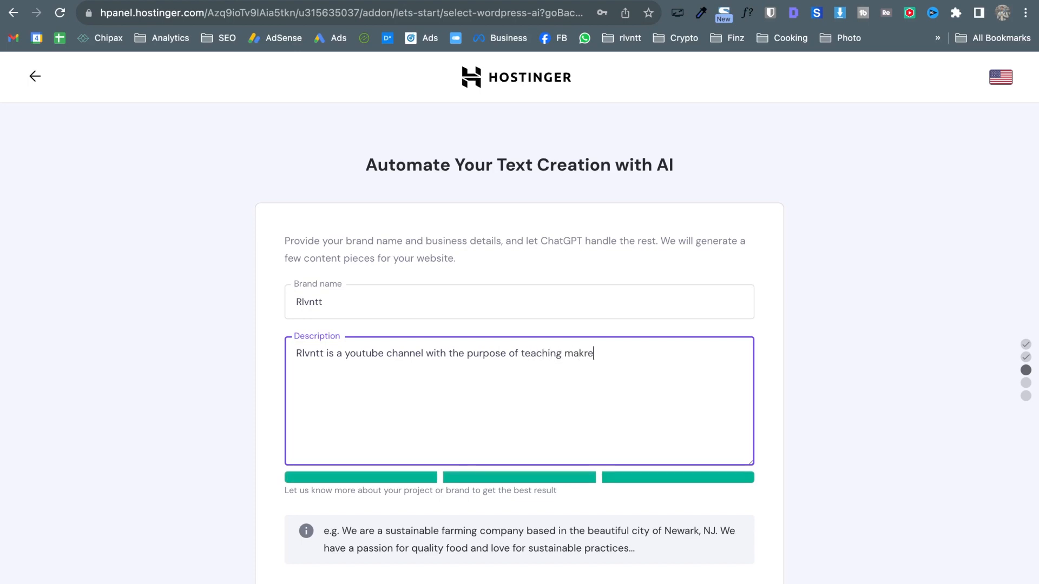
{"action": "key", "text": "BackSpace"}
{"action": "key", "text": "BackSpace"}
{"action": "key", "text": "BackSpace"}
{"action": "type", "text": "rketing tuto"}
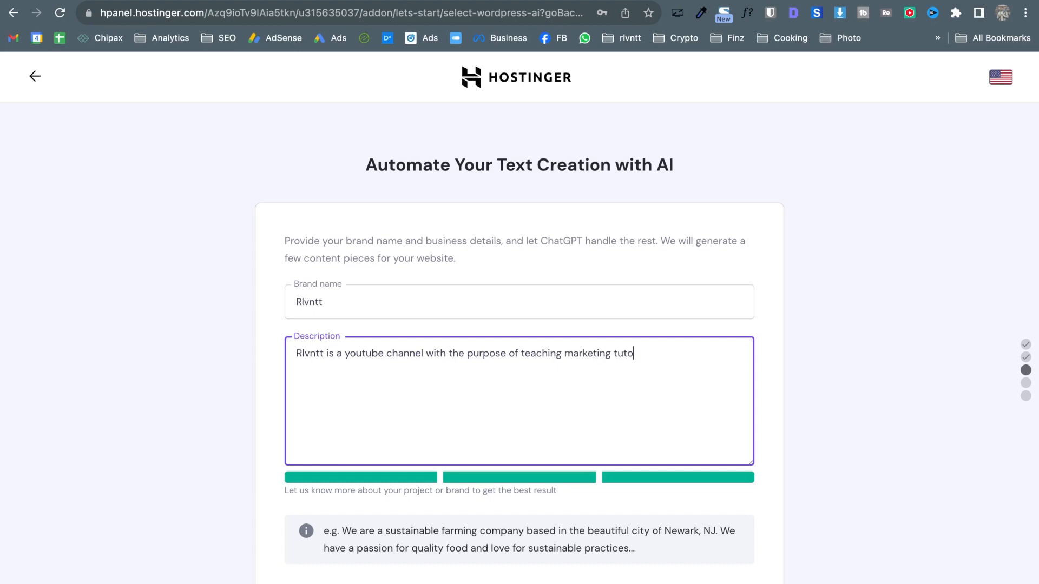
{"action": "type", "text": "rials for ever"}
{"action": "key", "text": "BackSpace"}
{"action": "key", "text": "BackSpace"}
{"action": "type", "text": "er"}
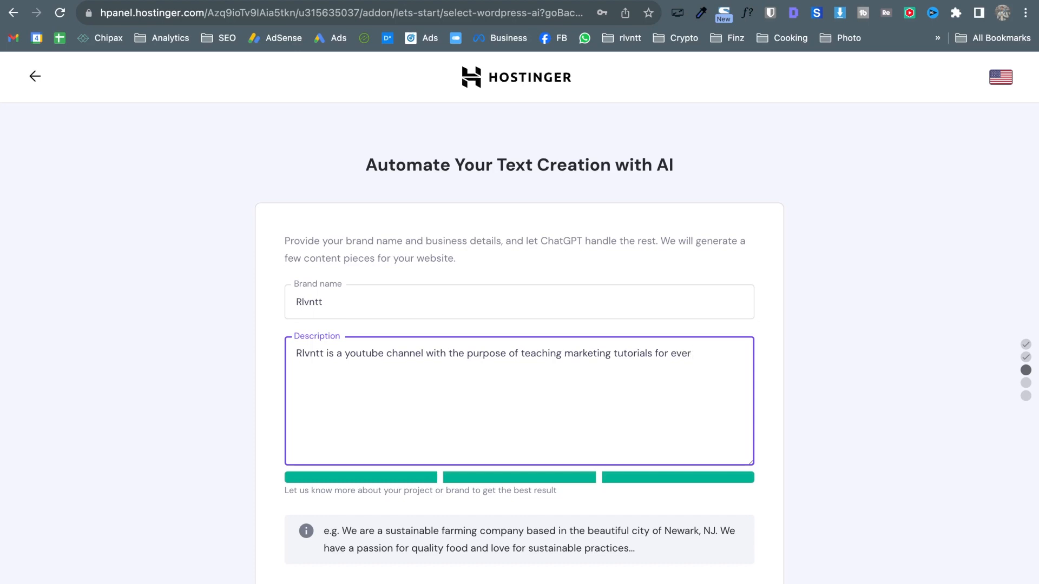
{"action": "type", "text": "yone"}
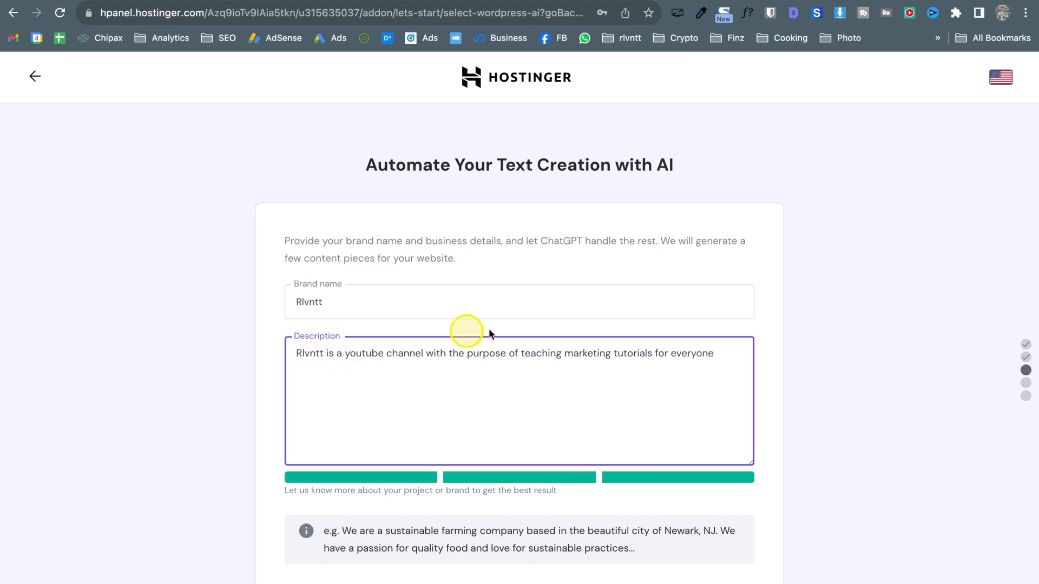
- Reword the description to "Rlvntt is a youtube channel with that publishes marketing tutorials for everyone." and submit the AI text details
{"action": "left_click", "coordinate": [508, 354]}
{"action": "left_click_drag", "start_coordinate": [508, 354], "coordinate": [563, 350]}
{"action": "key", "text": "BackSpace"}
{"action": "key", "text": "BackSpace"}
{"action": "key", "text": "BackSpace"}
{"action": "key", "text": "BackSpace"}
{"action": "key", "text": "BackSpace"}
{"action": "key", "text": "BackSpace"}
{"action": "key", "text": "BackSpace"}
{"action": "key", "text": "BackSpace"}
{"action": "key", "text": "BackSpace"}
{"action": "key", "text": "BackSpace"}
{"action": "key", "text": "BackSpace"}
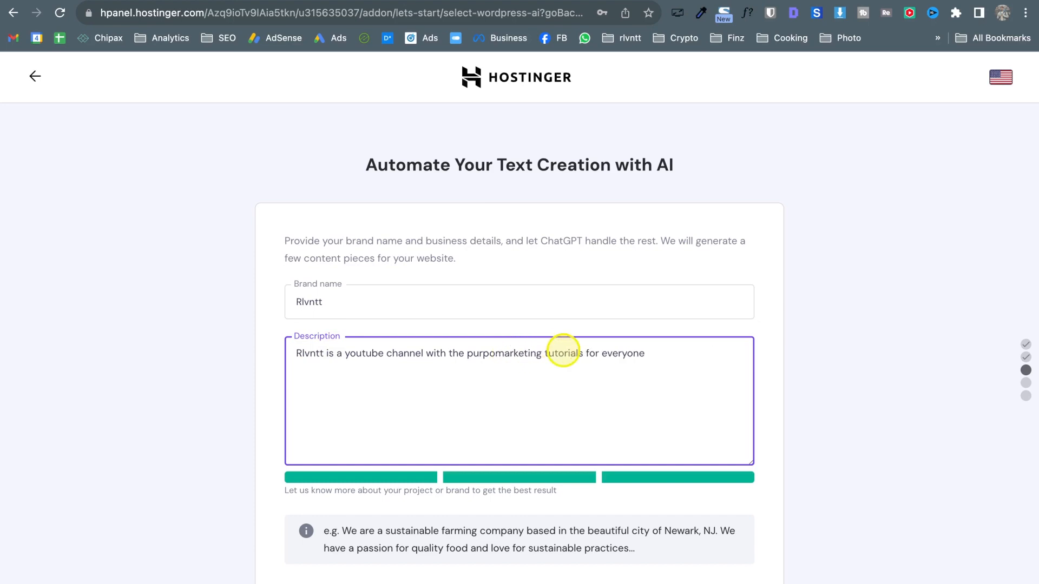
{"action": "type", "text": "at publi"}
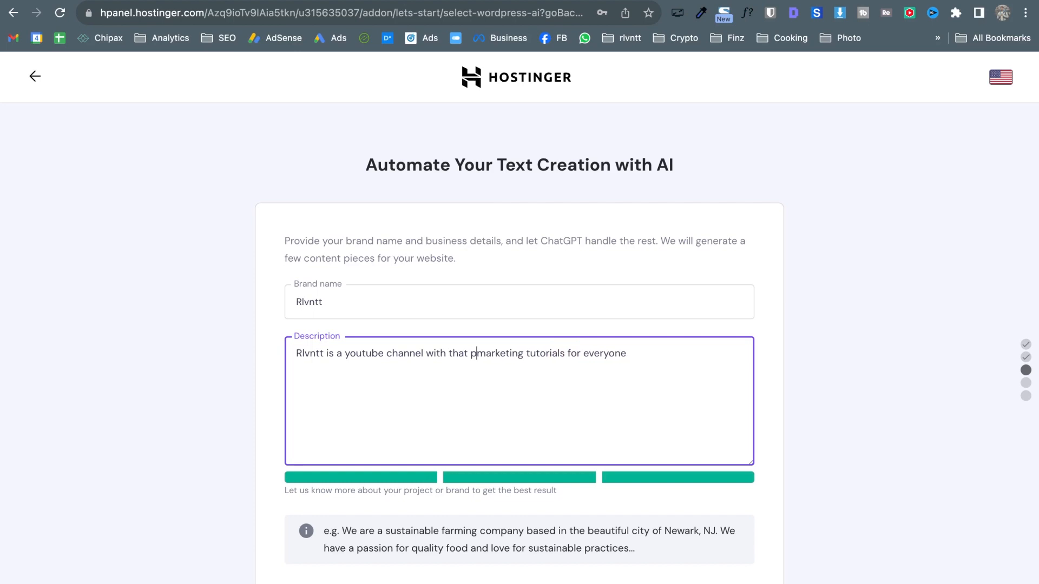
{"action": "type", "text": "shes"}
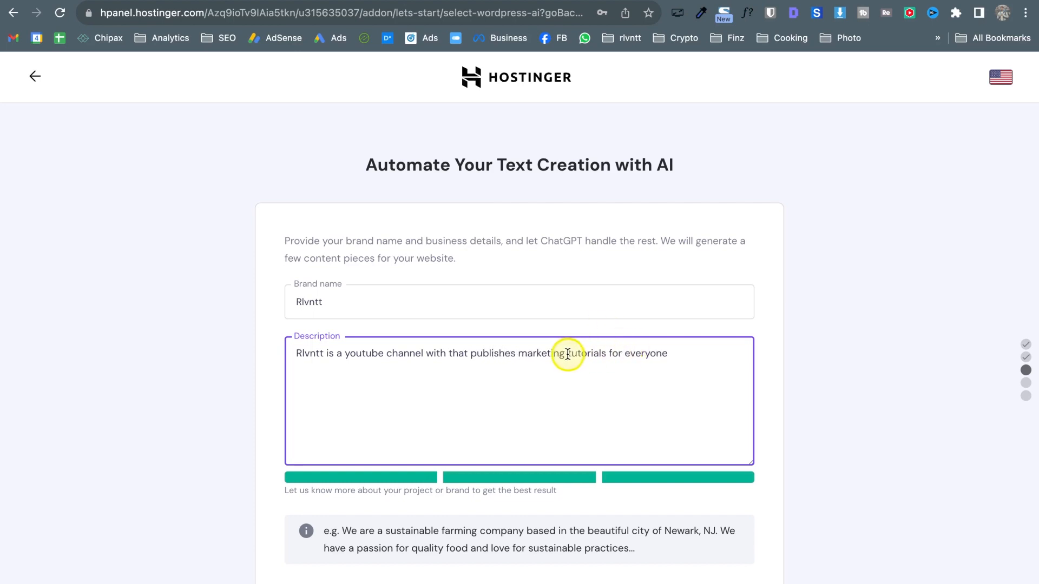
{"action": "left_click", "coordinate": [700, 357]}
{"action": "type", "text": "."}
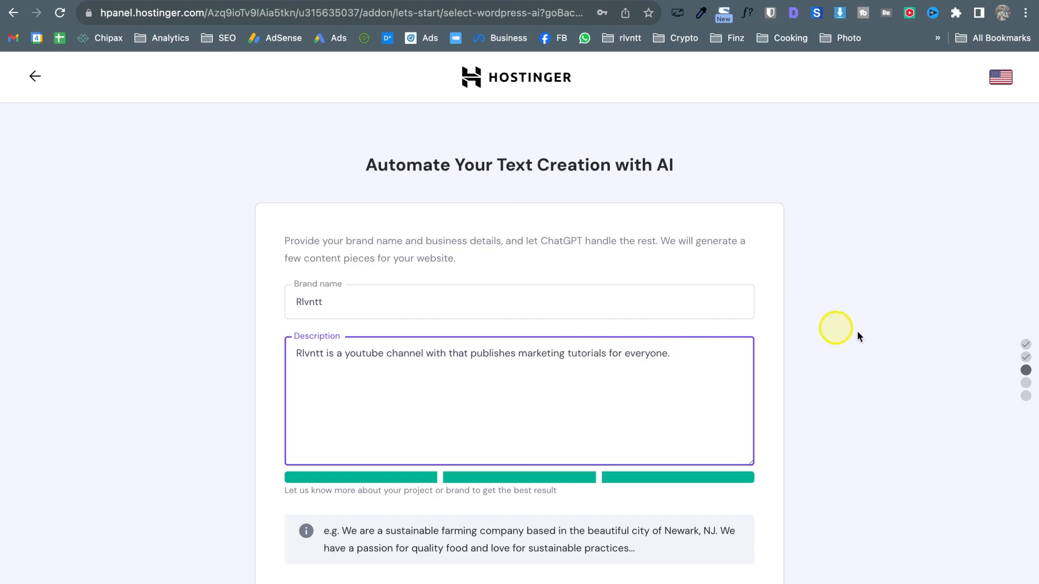
{"action": "left_click", "coordinate": [885, 346]}
{"action": "scroll", "coordinate": [885, 346], "scroll_direction": "down", "scroll_amount": 3}
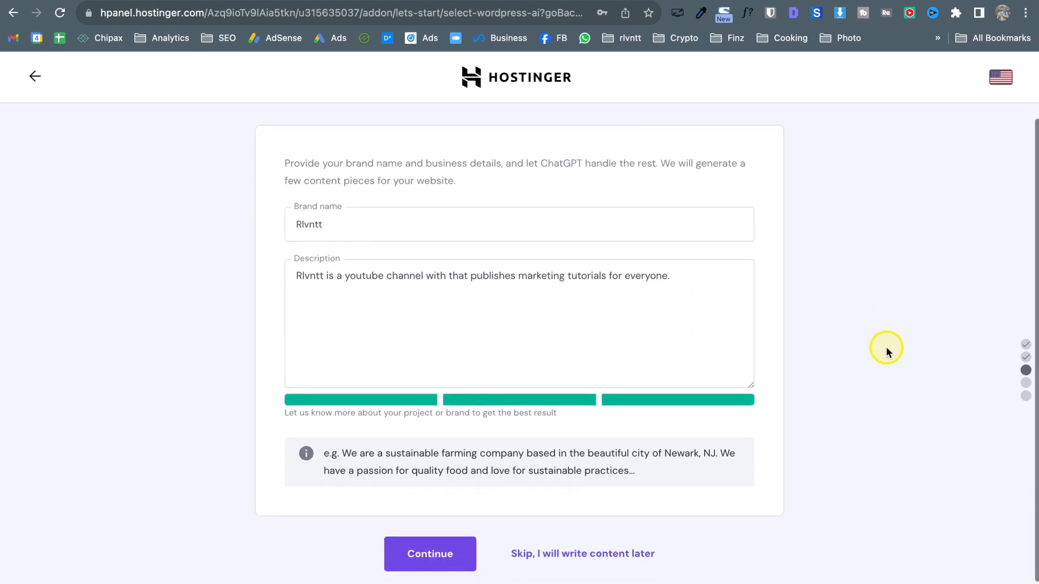
{"action": "left_click", "coordinate": [413, 554]}
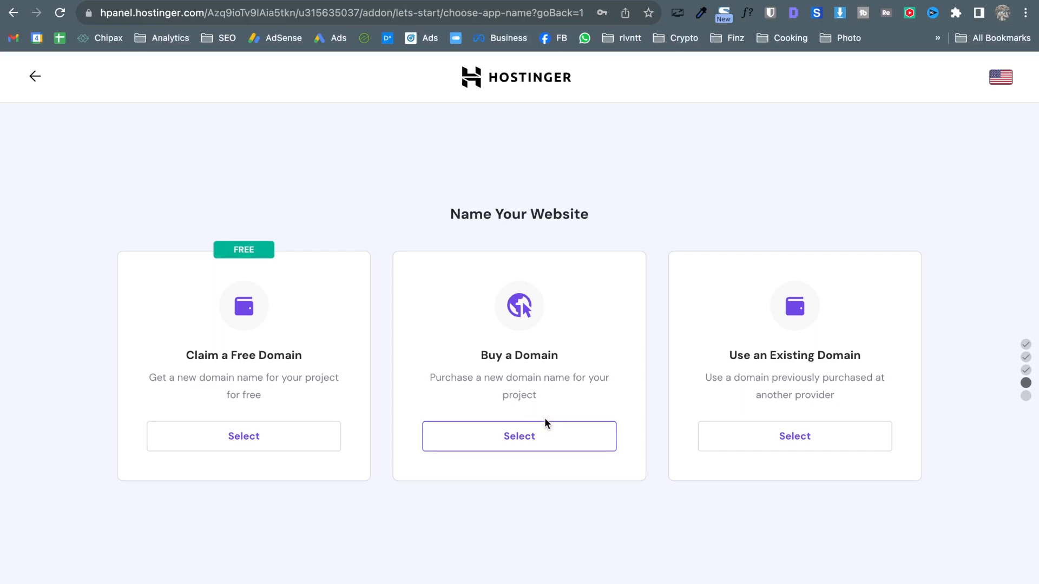
- Choose to use an existing domain for the website and enter dsp.cl as its name
{"action": "left_click", "coordinate": [194, 258]}
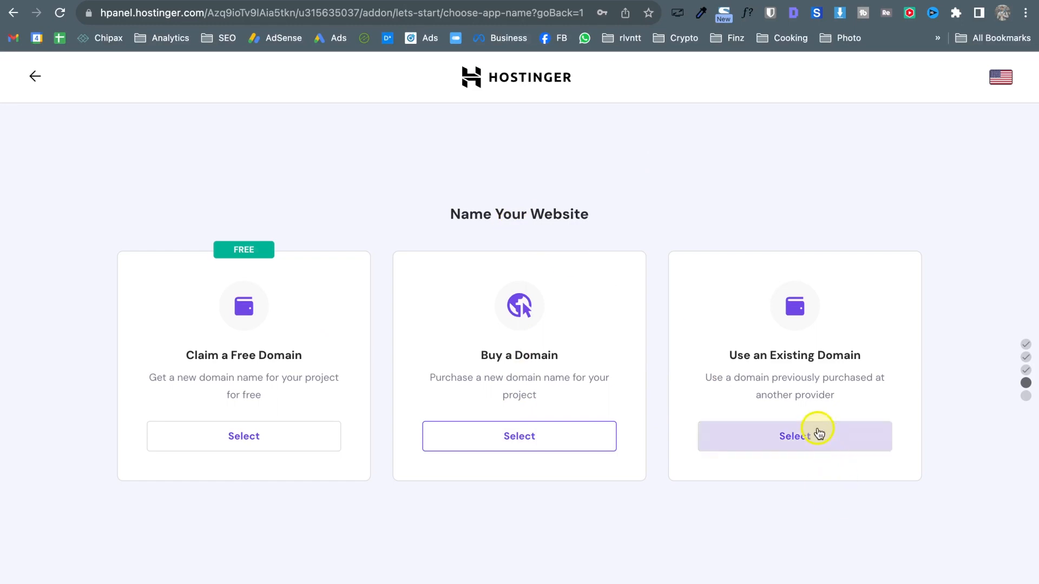
{"action": "left_click", "coordinate": [861, 442]}
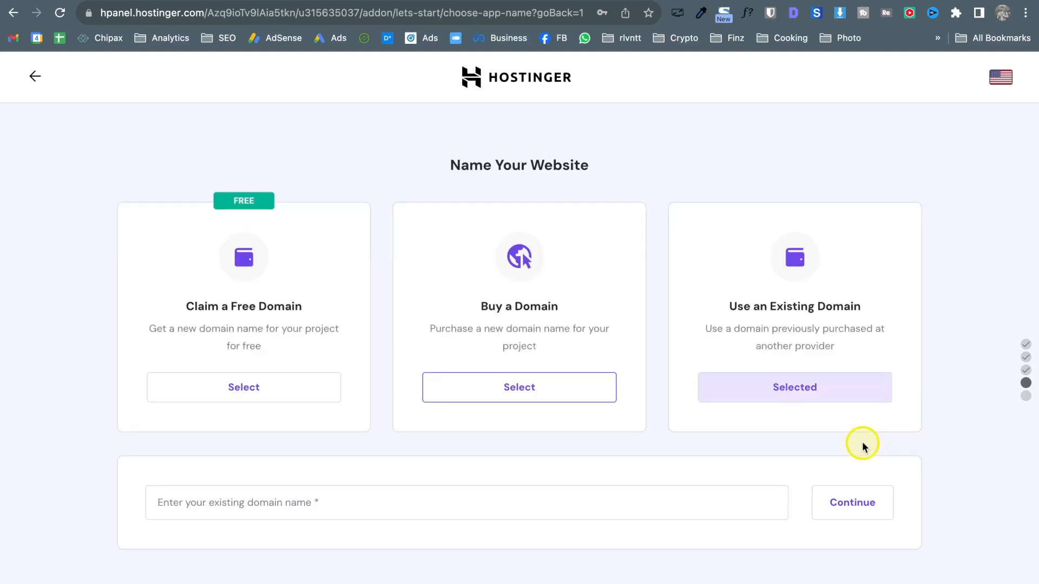
{"action": "left_click", "coordinate": [421, 508]}
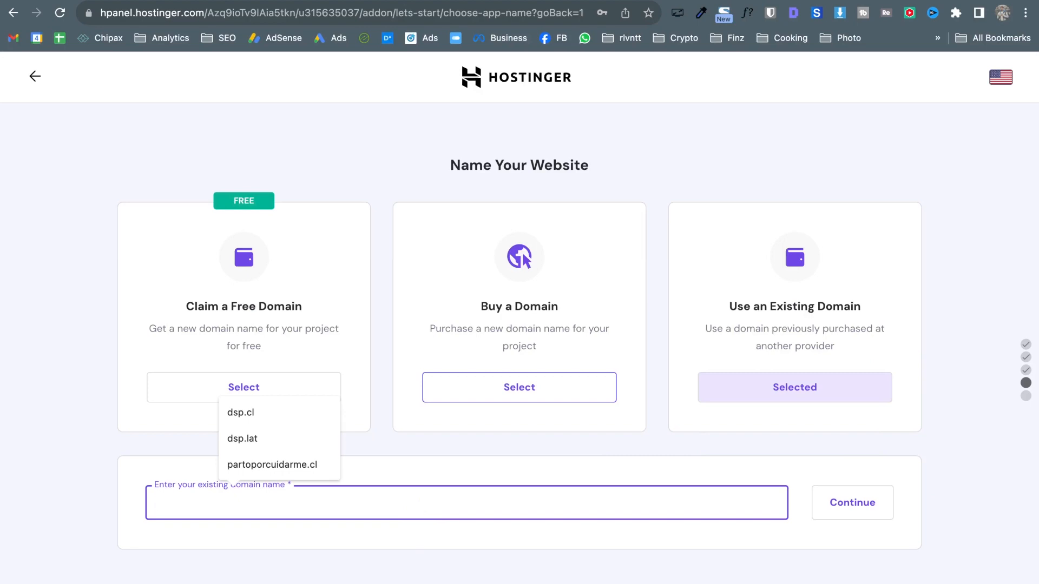
{"action": "type", "text": "dsp.cl"}
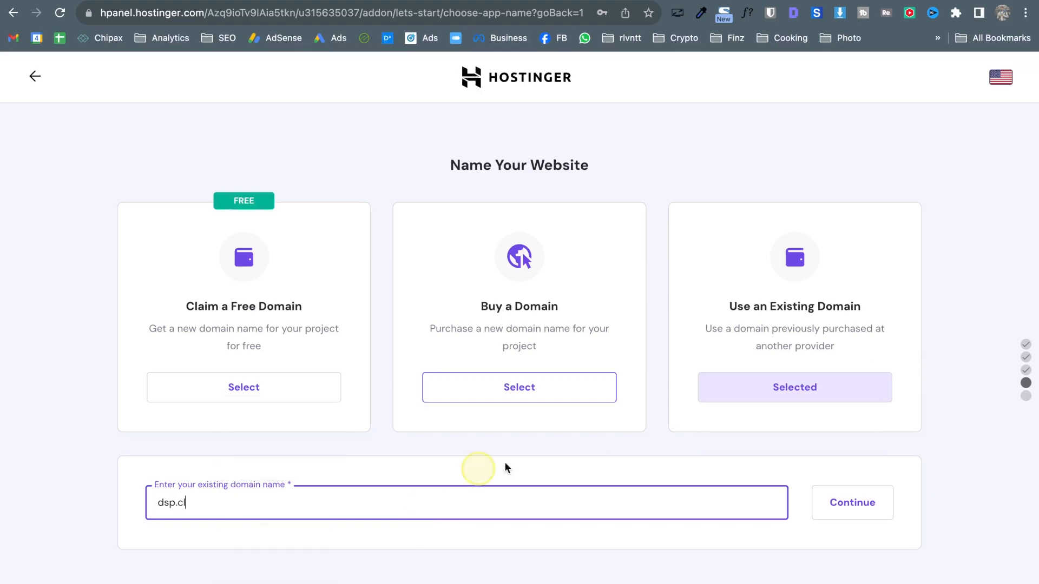
- Confirm dsp.cl as the existing domain to finish the setup, and open the new site's WordPress admin panel
{"action": "left_click", "coordinate": [510, 565]}
{"action": "left_click", "coordinate": [871, 505]}
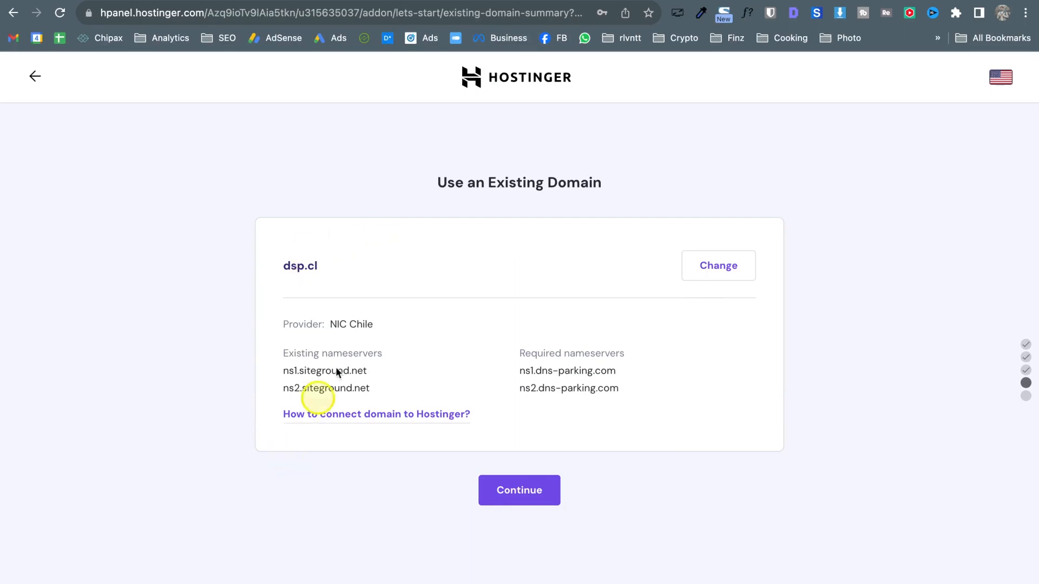
{"action": "left_click", "coordinate": [544, 491]}
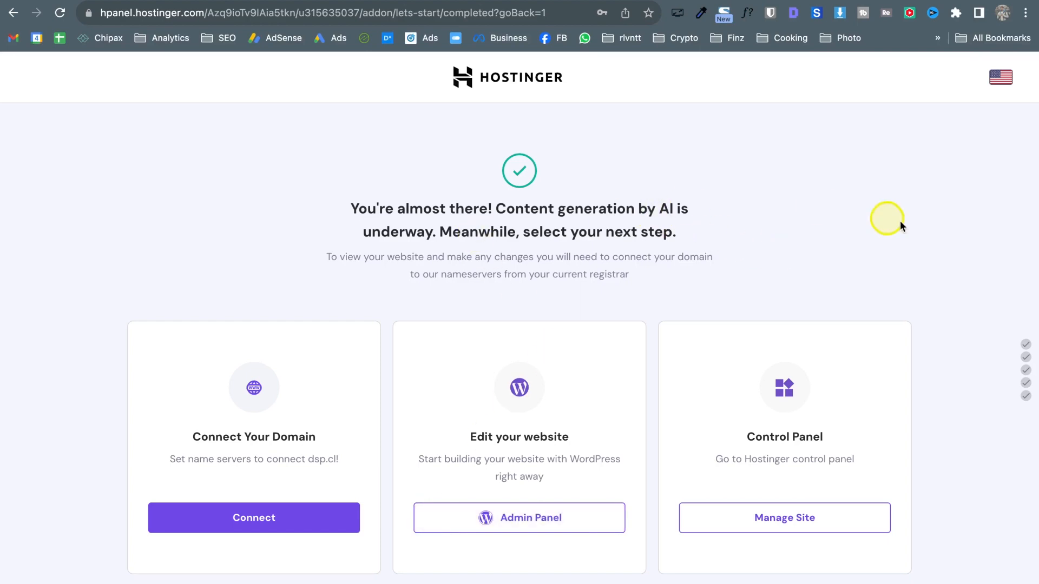
{"action": "scroll", "coordinate": [1026, 357], "scroll_direction": "down", "scroll_amount": 2}
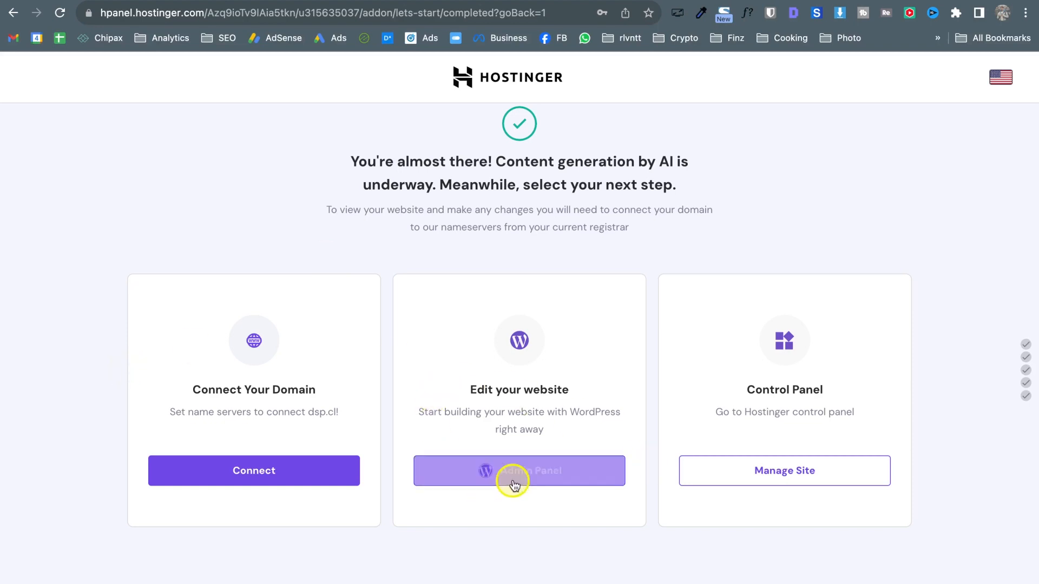
{"action": "left_click", "coordinate": [477, 480]}
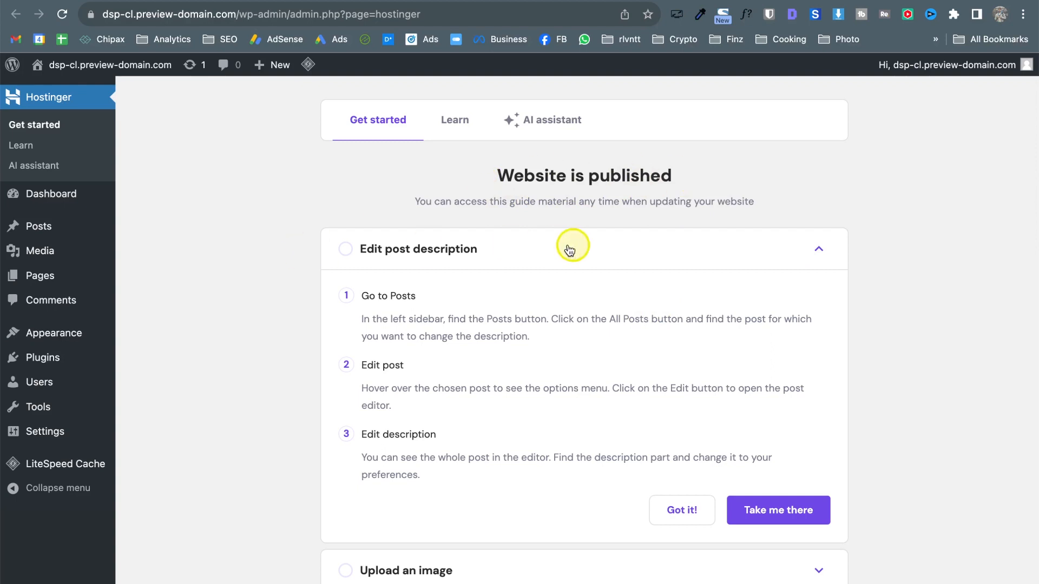
- Look through the getting-started guide, from editing a post description to connecting the domain
{"action": "scroll", "coordinate": [622, 327], "scroll_direction": "down", "scroll_amount": 3}
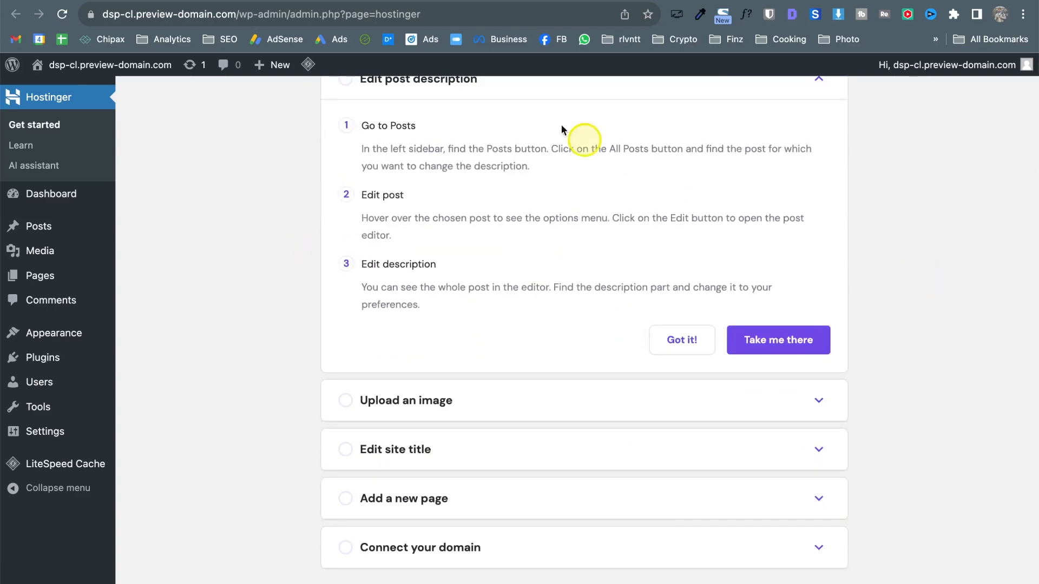
{"action": "scroll", "coordinate": [562, 125], "scroll_direction": "up", "scroll_amount": 2}
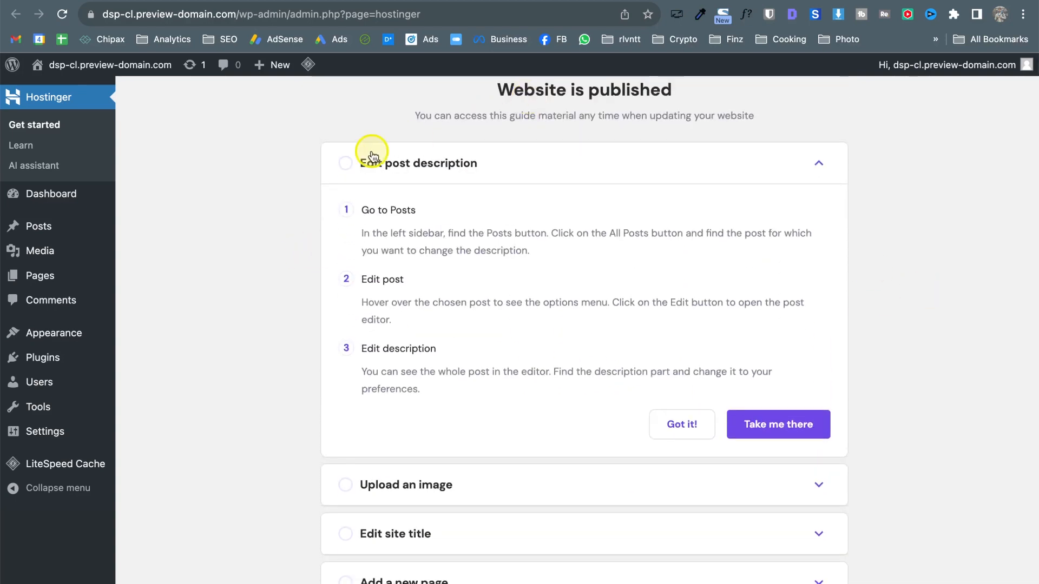
{"action": "scroll", "coordinate": [479, 287], "scroll_direction": "down", "scroll_amount": 3}
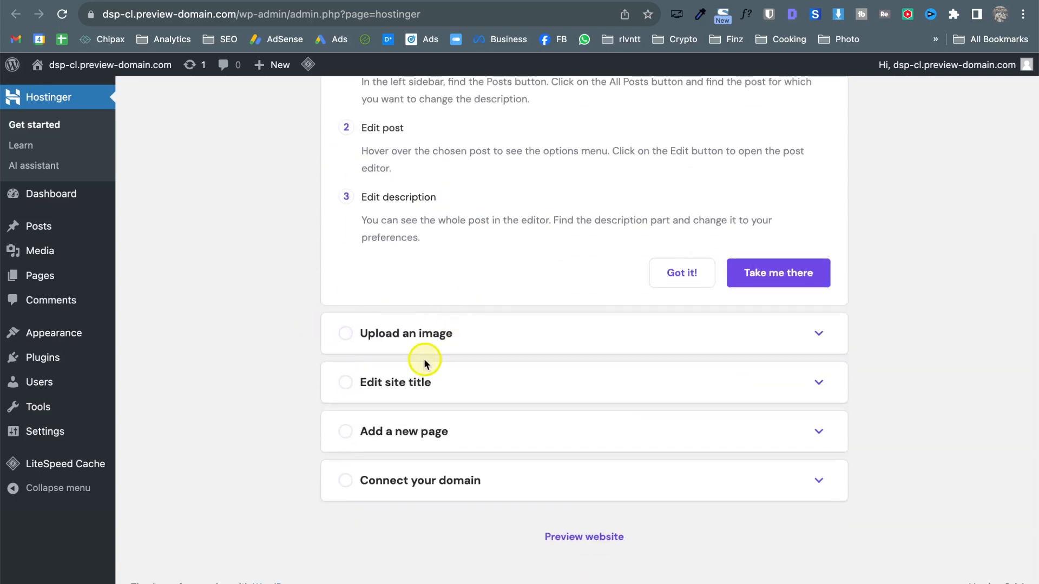
- Visit the new site from its WordPress admin and examine the homepage from header to footer
{"action": "mouse_move", "coordinate": [71, 65]}
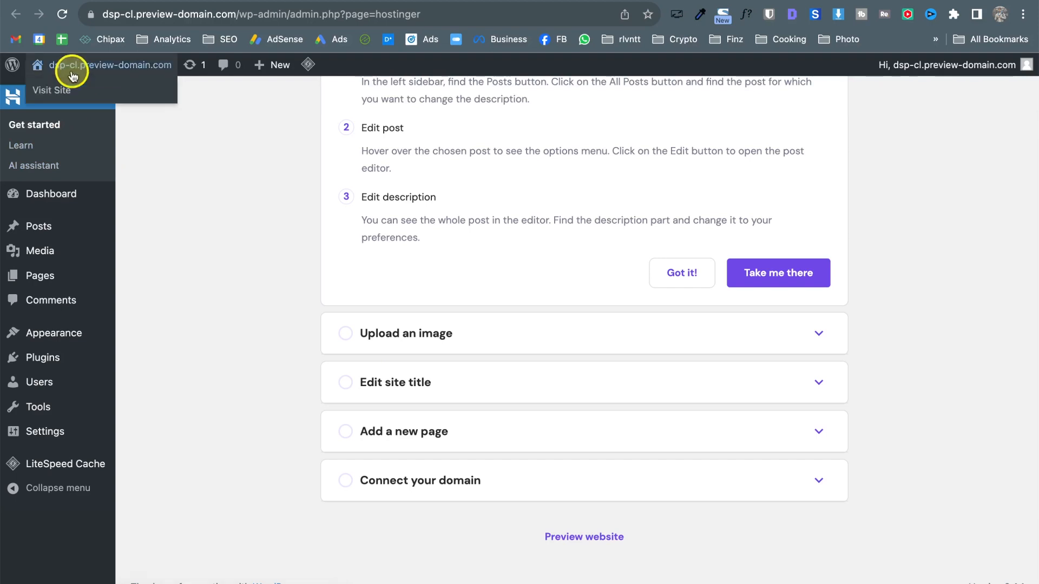
{"action": "left_click", "coordinate": [59, 90]}
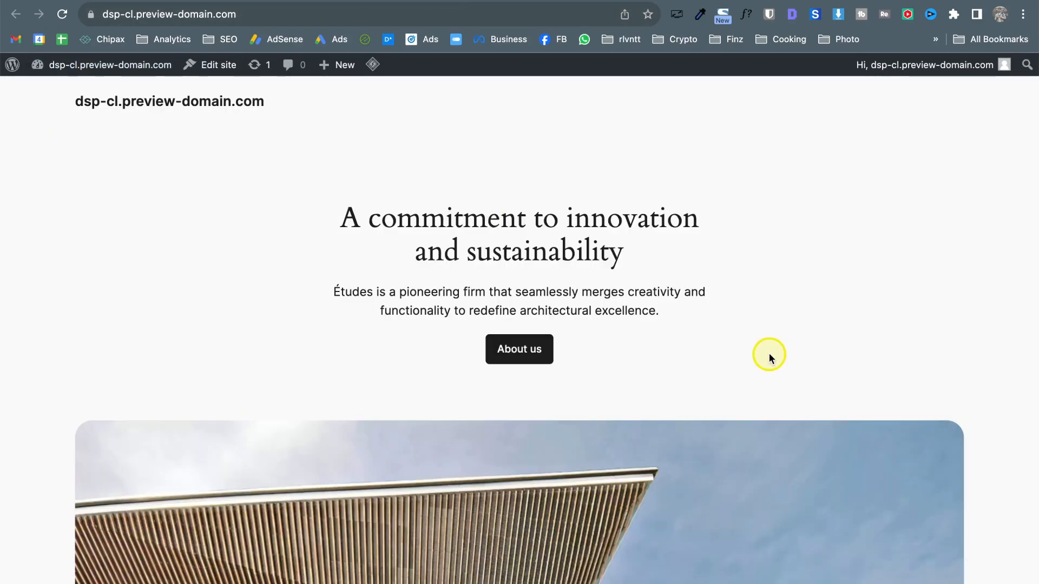
{"action": "scroll", "coordinate": [770, 358], "scroll_direction": "down", "scroll_amount": 15}
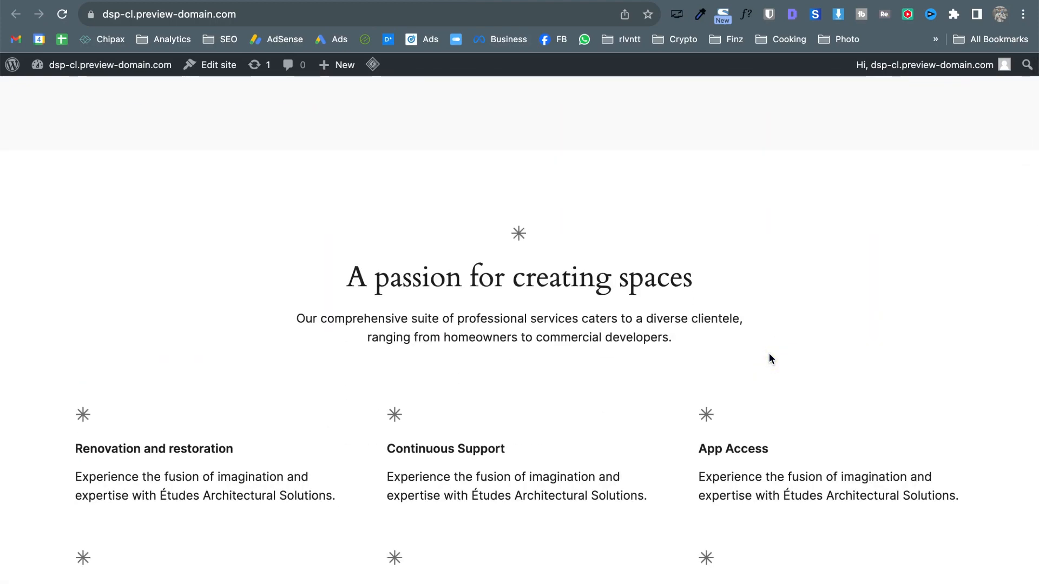
{"action": "scroll", "coordinate": [769, 356], "scroll_direction": "down", "scroll_amount": 15}
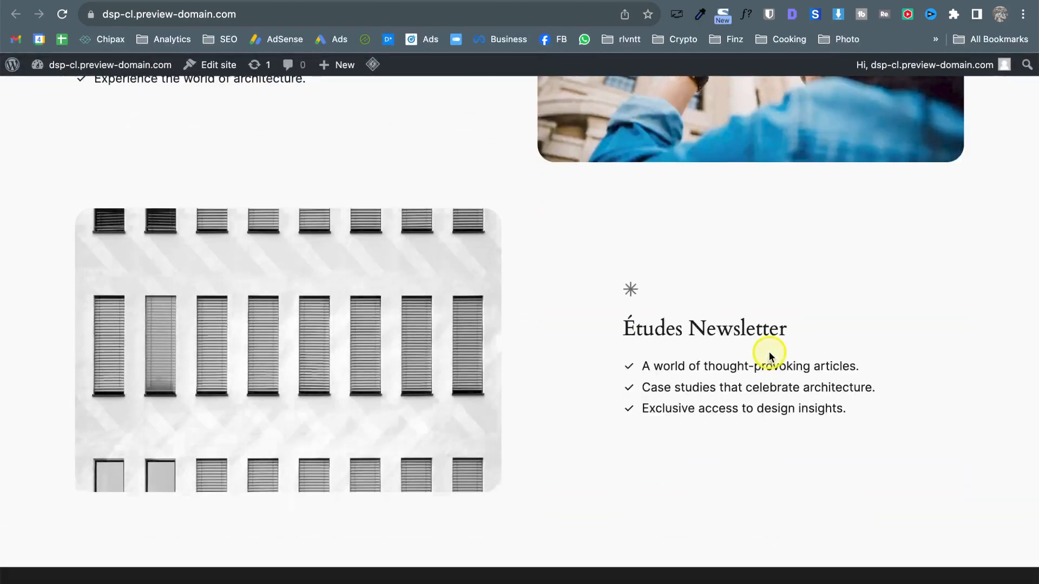
{"action": "scroll", "coordinate": [768, 353], "scroll_direction": "up", "scroll_amount": 20}
- Deactivate the Hostinger and Hostinger AI Assistant plugins together from the installed plugins list, and dismiss the website preview notice
{"action": "left_click", "coordinate": [332, 0]}
{"action": "mouse_move", "coordinate": [89, 267]}
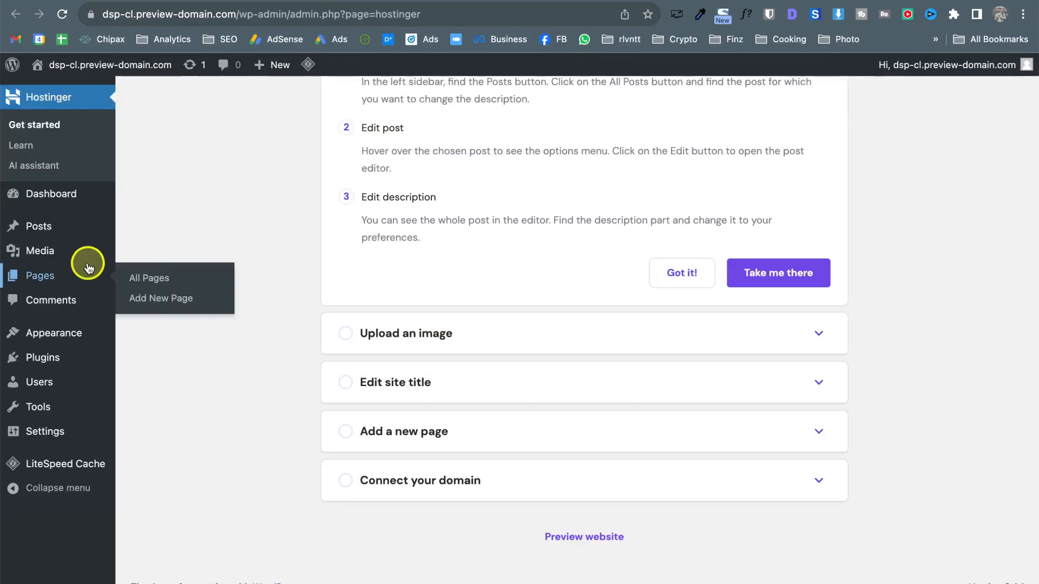
{"action": "left_click", "coordinate": [41, 364]}
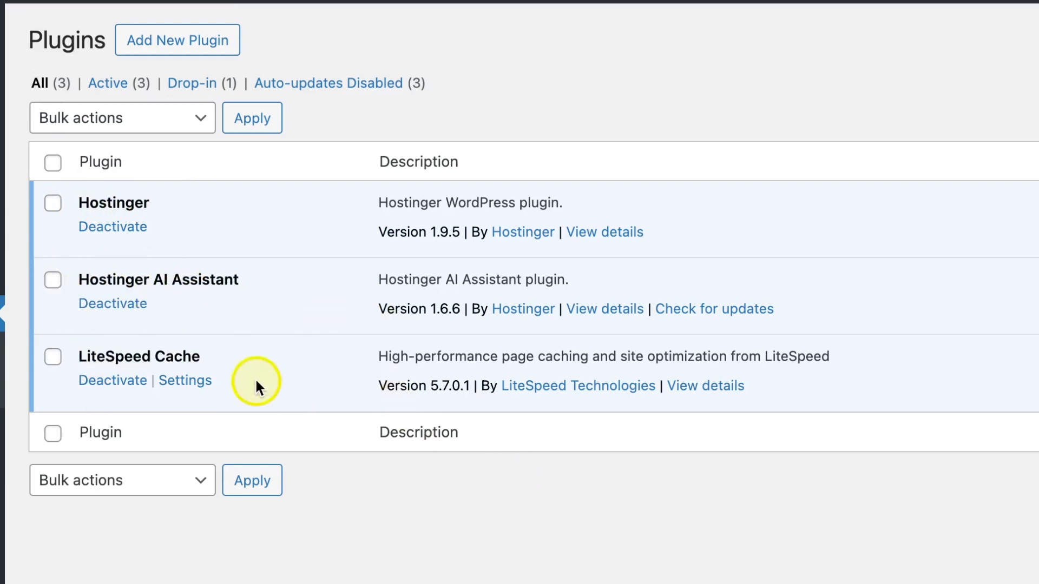
{"action": "left_click", "coordinate": [50, 279]}
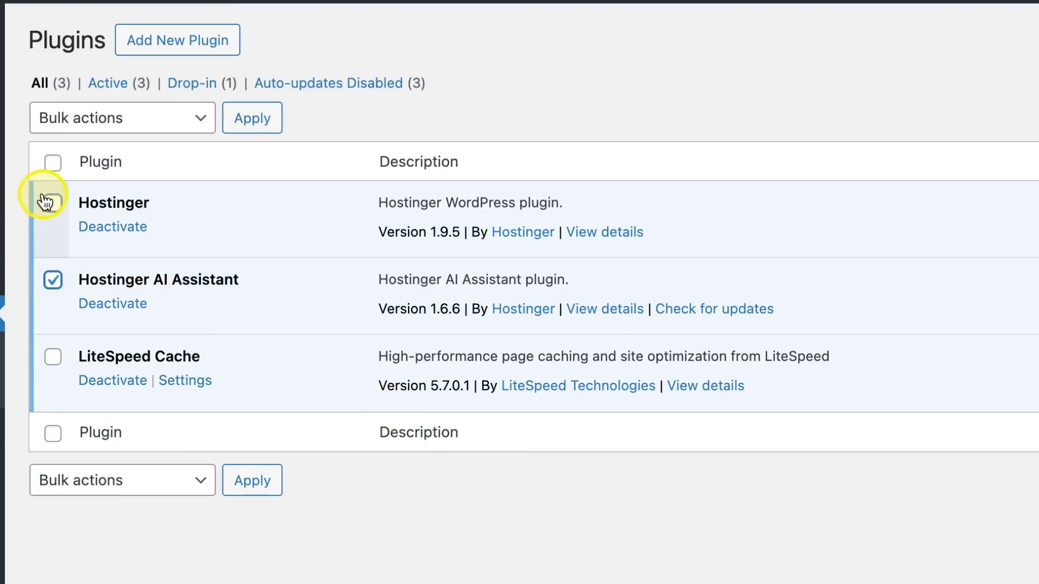
{"action": "left_click", "coordinate": [52, 202]}
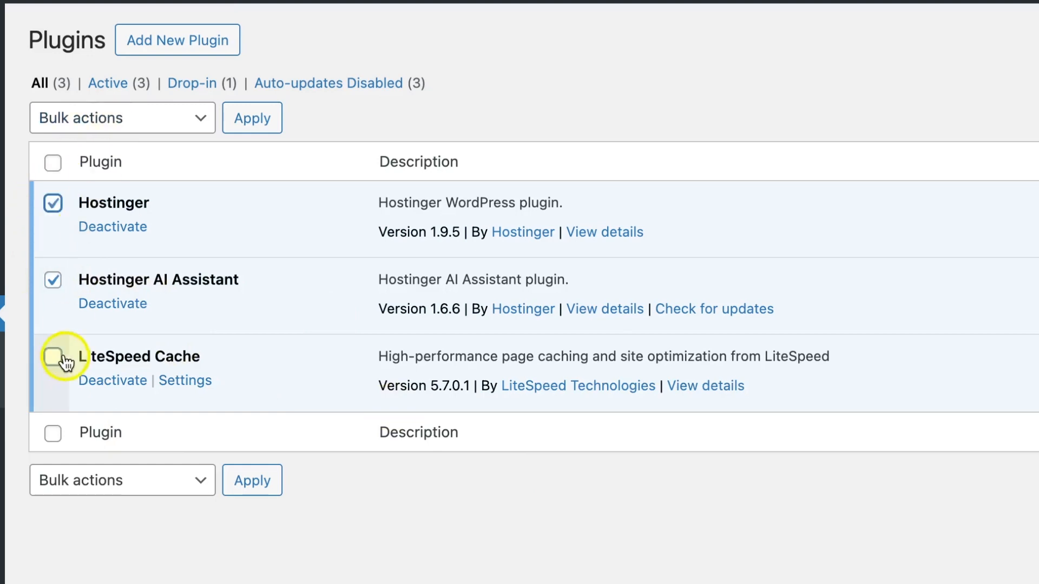
{"action": "left_click", "coordinate": [162, 120]}
{"action": "left_click", "coordinate": [135, 168]}
{"action": "left_click", "coordinate": [239, 119]}
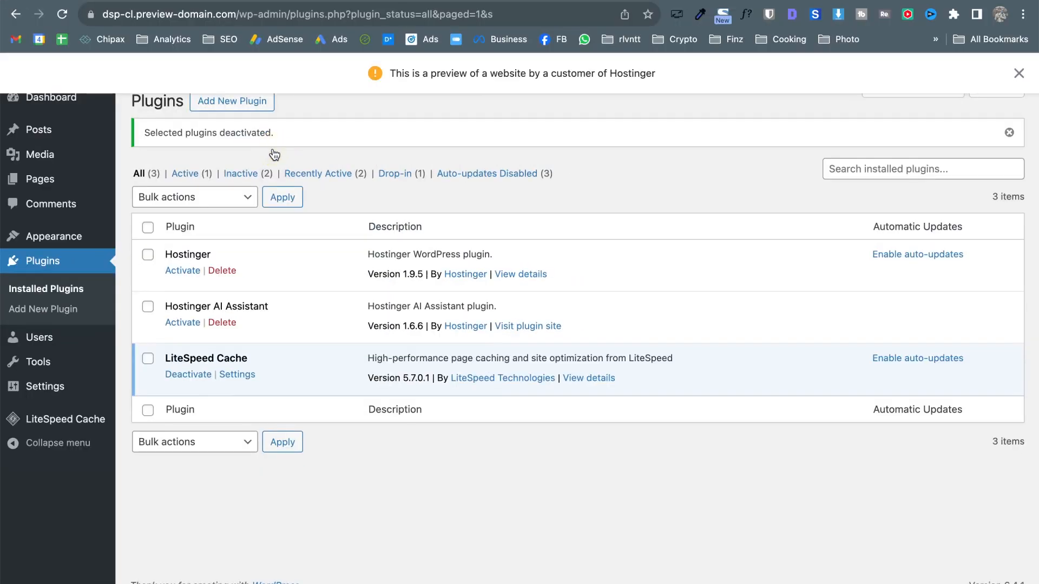
{"action": "left_click", "coordinate": [1017, 71]}
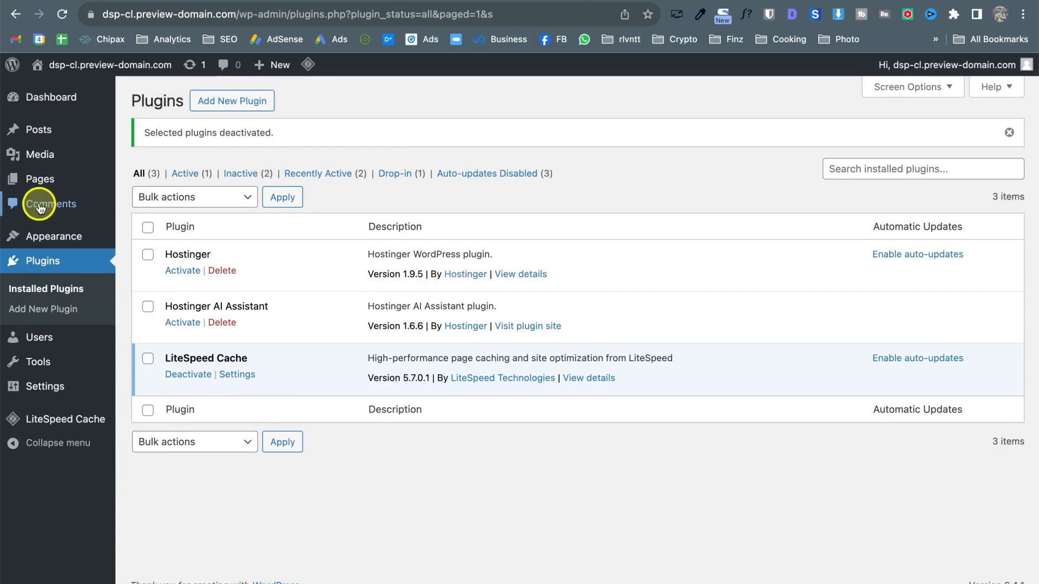
- Review the site's homepage again to see the design and sections supplied by its current theme
{"action": "mouse_move", "coordinate": [39, 236]}
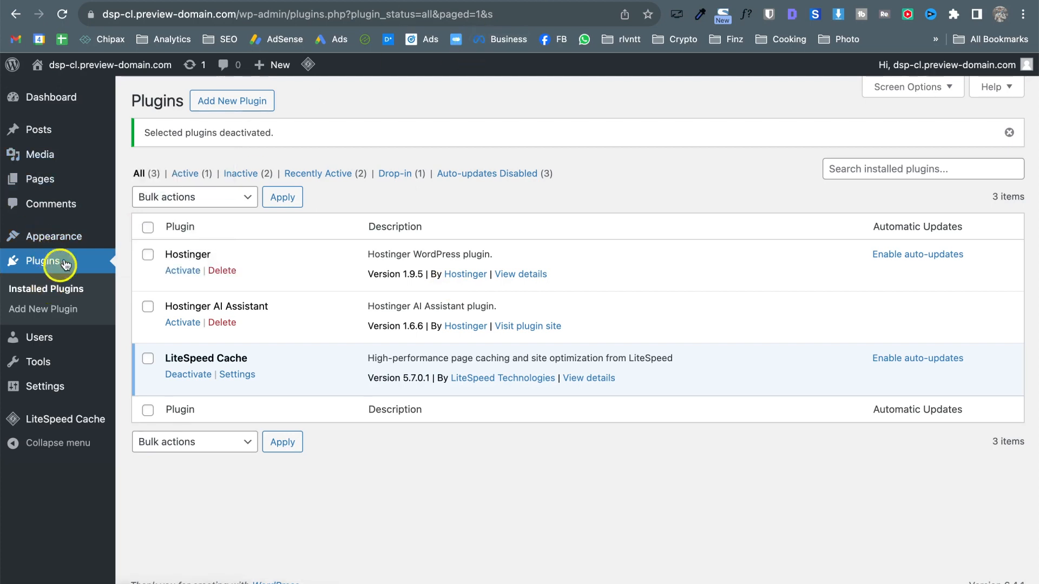
{"action": "mouse_move", "coordinate": [75, 243]}
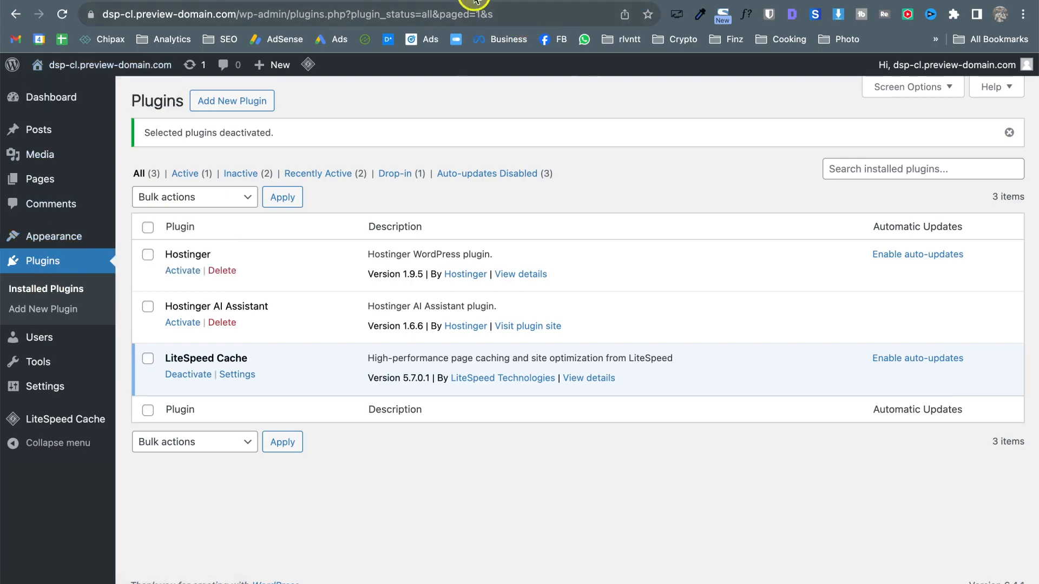
{"action": "scroll", "coordinate": [651, 445], "scroll_direction": "down", "scroll_amount": 10}
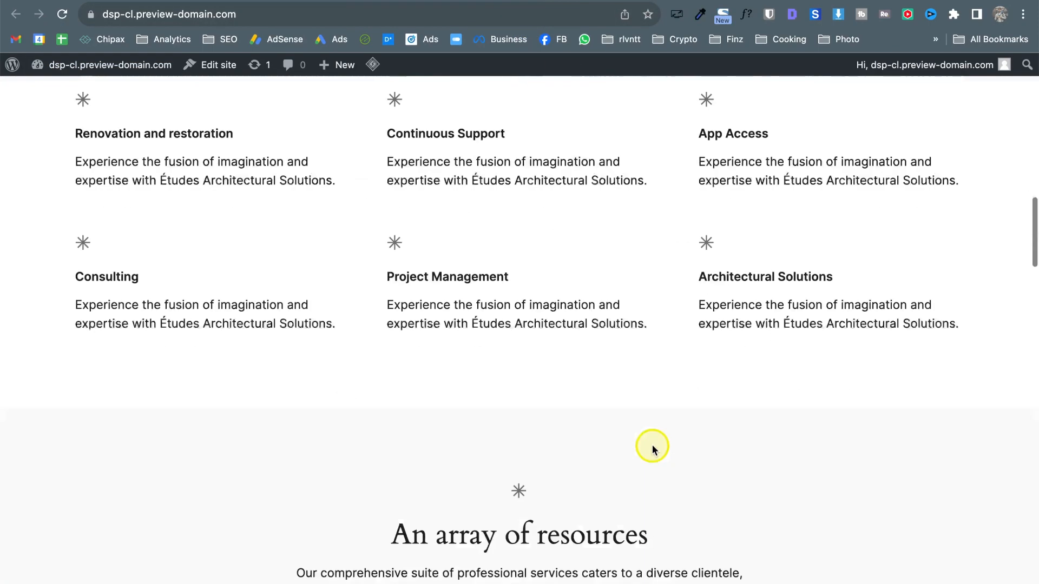
{"action": "scroll", "coordinate": [652, 445], "scroll_direction": "down", "scroll_amount": 10}
{"action": "scroll", "coordinate": [654, 449], "scroll_direction": "up", "scroll_amount": 20}
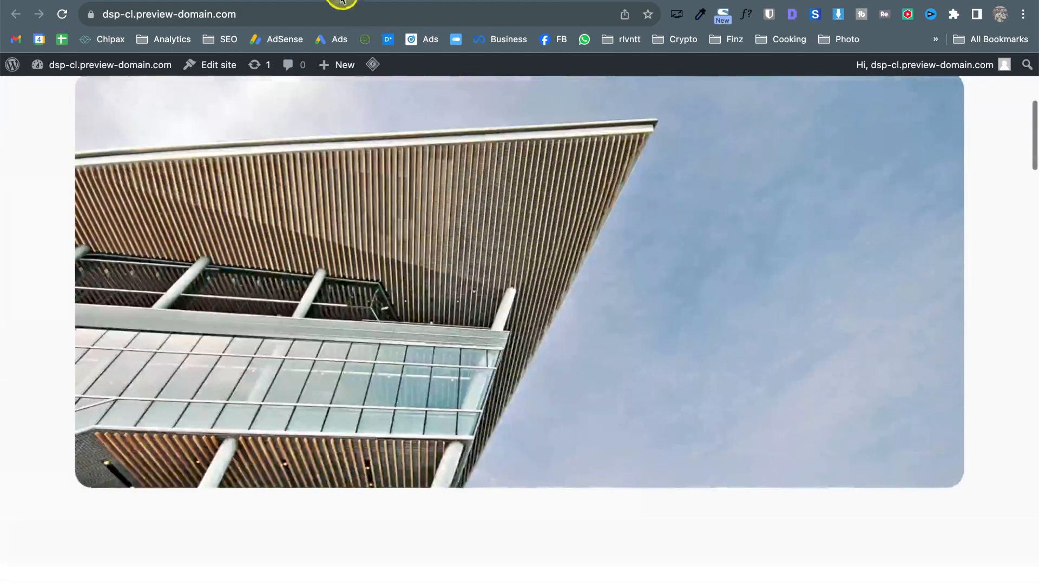
- Return to the WordPress admin, open the installed themes, and proceed to the catalogue for adding a new theme
{"action": "left_click", "coordinate": [341, 1]}
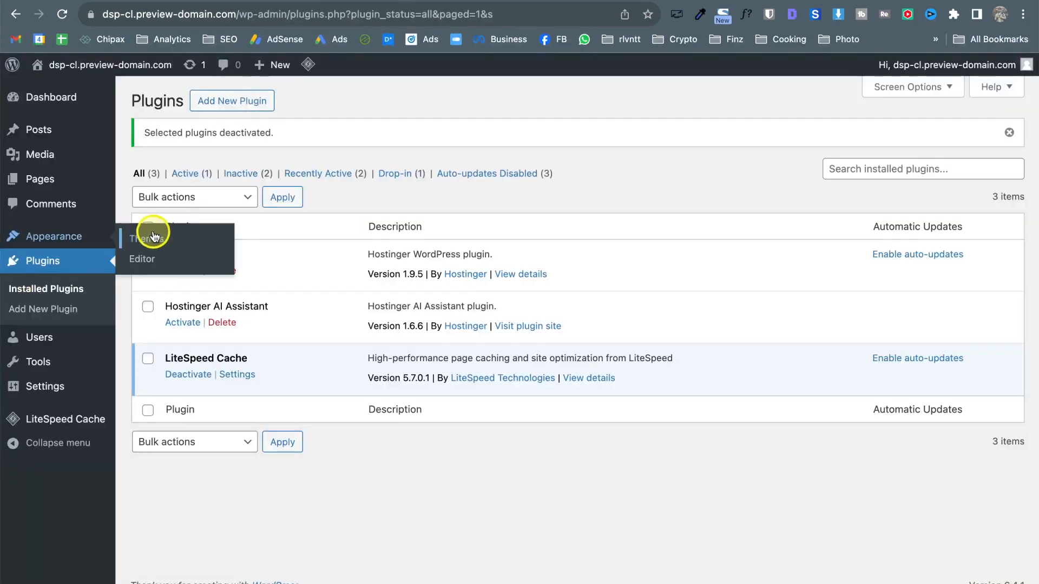
{"action": "left_click", "coordinate": [162, 238]}
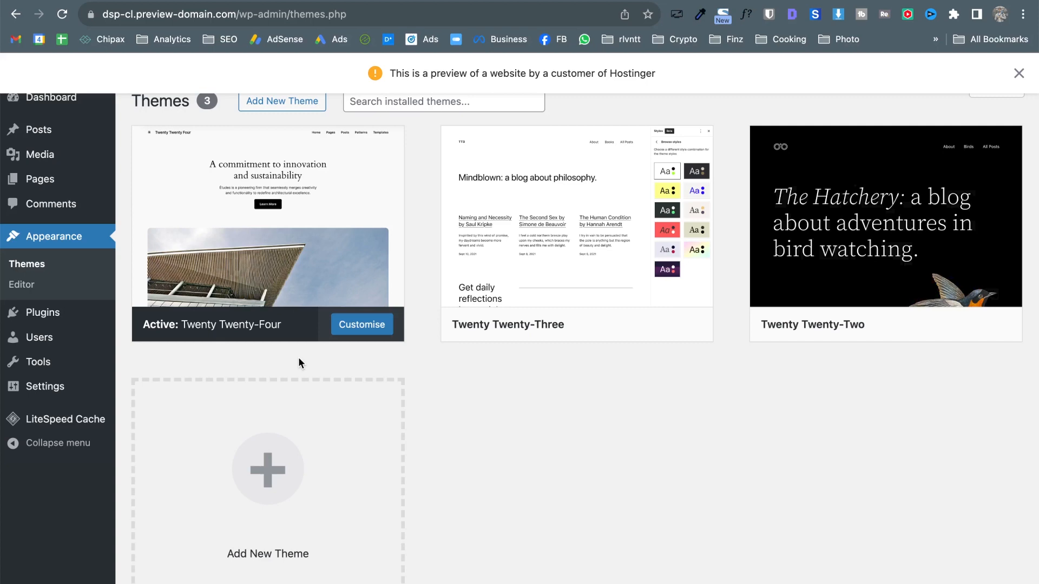
{"action": "left_click", "coordinate": [1018, 73]}
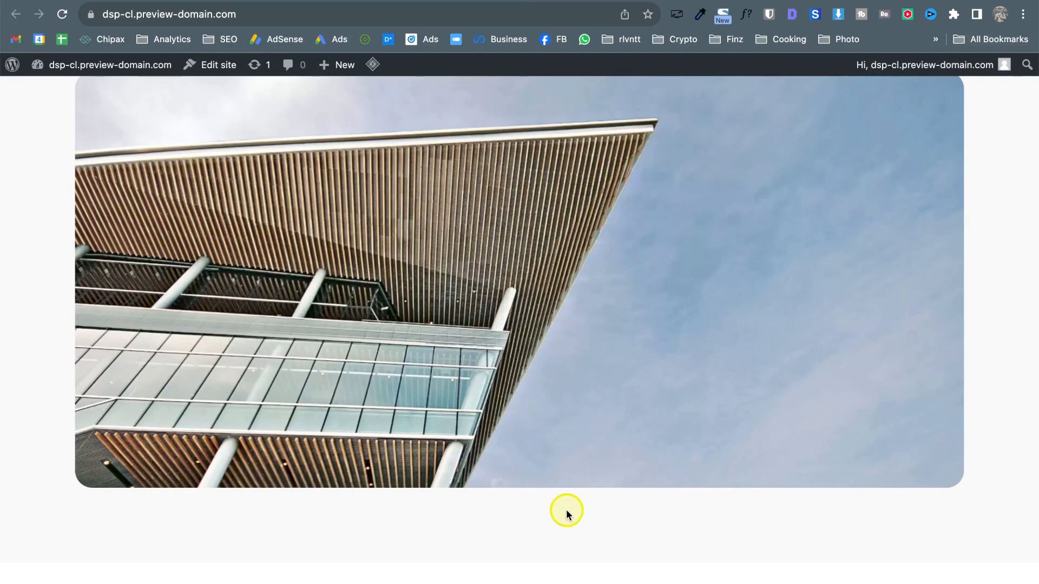
{"action": "scroll", "coordinate": [567, 512], "scroll_direction": "up", "scroll_amount": 6}
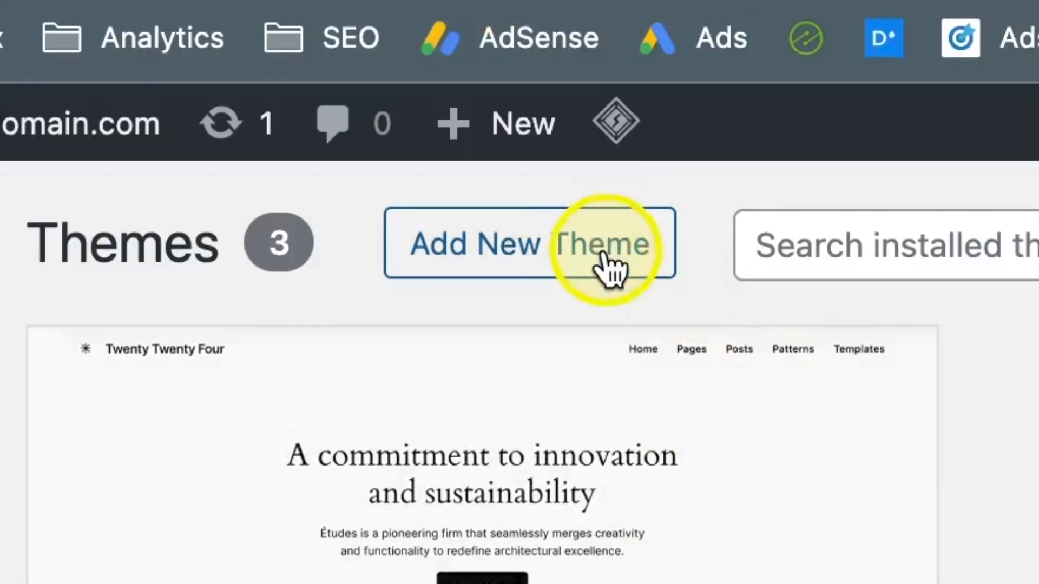
{"action": "left_click", "coordinate": [605, 254]}
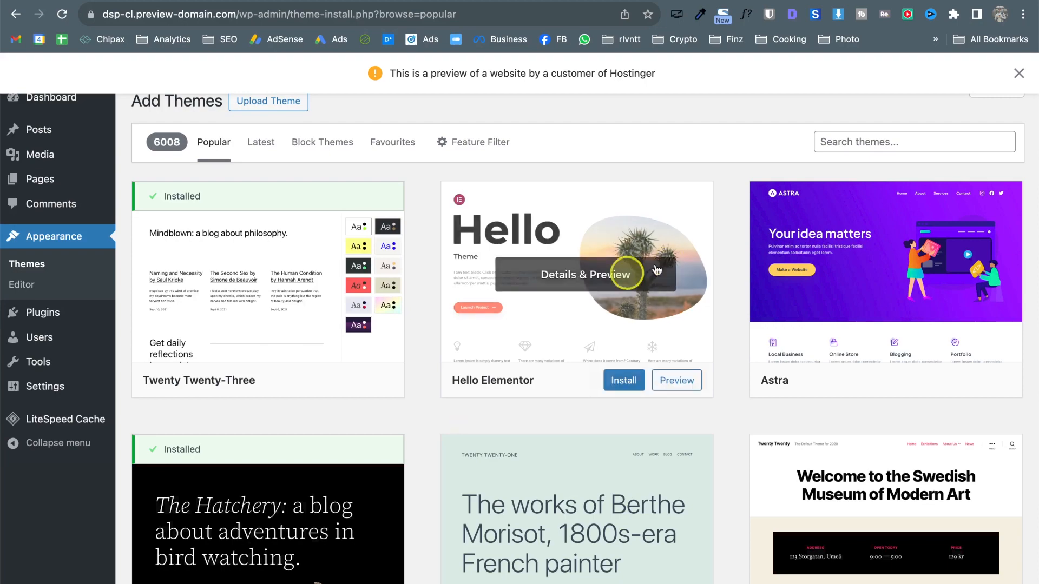
- Browse the popular themes in the catalogue, looking over options such as Hello Elementor, Astra and GeneratePress
{"action": "left_click", "coordinate": [671, 265]}
{"action": "scroll", "coordinate": [670, 265], "scroll_direction": "down", "scroll_amount": 13}
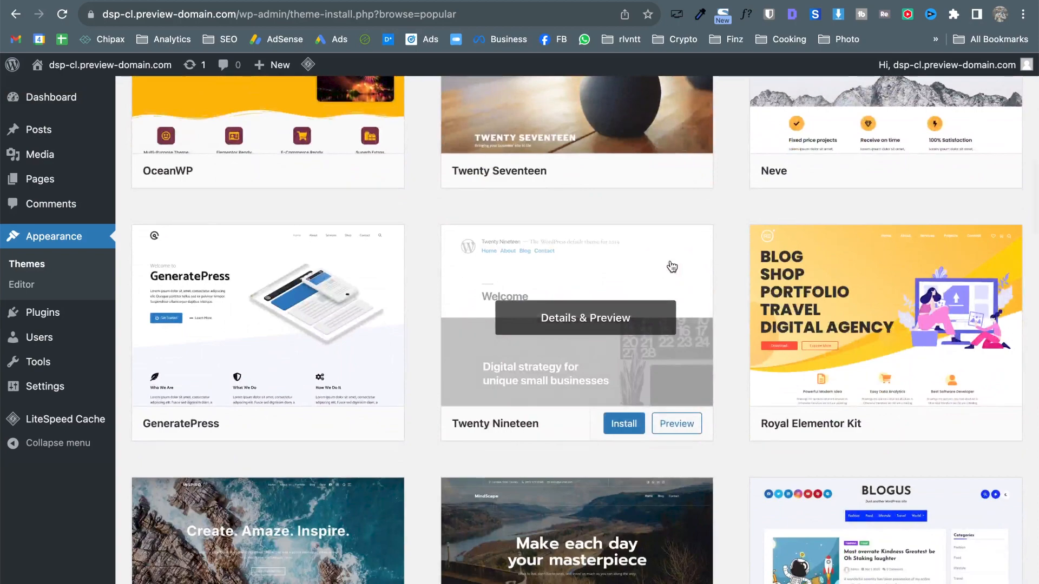
{"action": "scroll", "coordinate": [670, 265], "scroll_direction": "up", "scroll_amount": 12}
{"action": "left_click", "coordinate": [260, 164]}
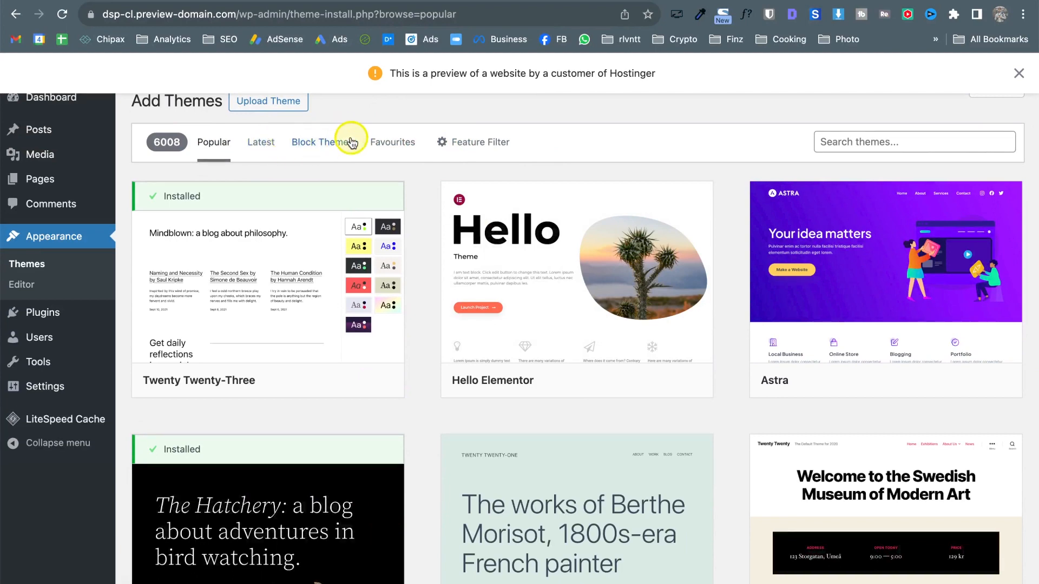
{"action": "mouse_move", "coordinate": [566, 347]}
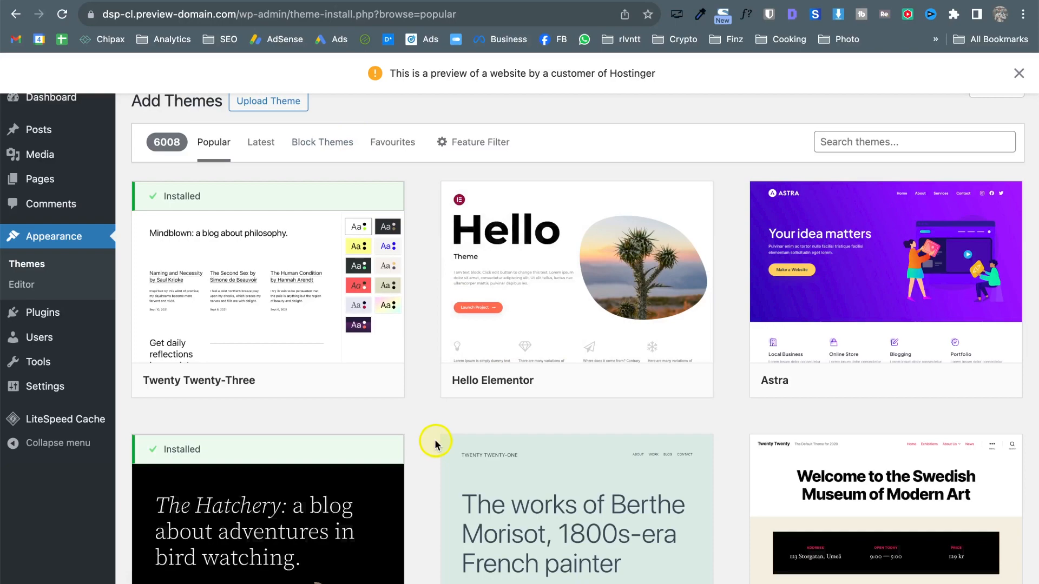
{"action": "scroll", "coordinate": [434, 439], "scroll_direction": "down", "scroll_amount": 5}
{"action": "scroll", "coordinate": [434, 439], "scroll_direction": "up", "scroll_amount": 5}
{"action": "mouse_move", "coordinate": [626, 185]}
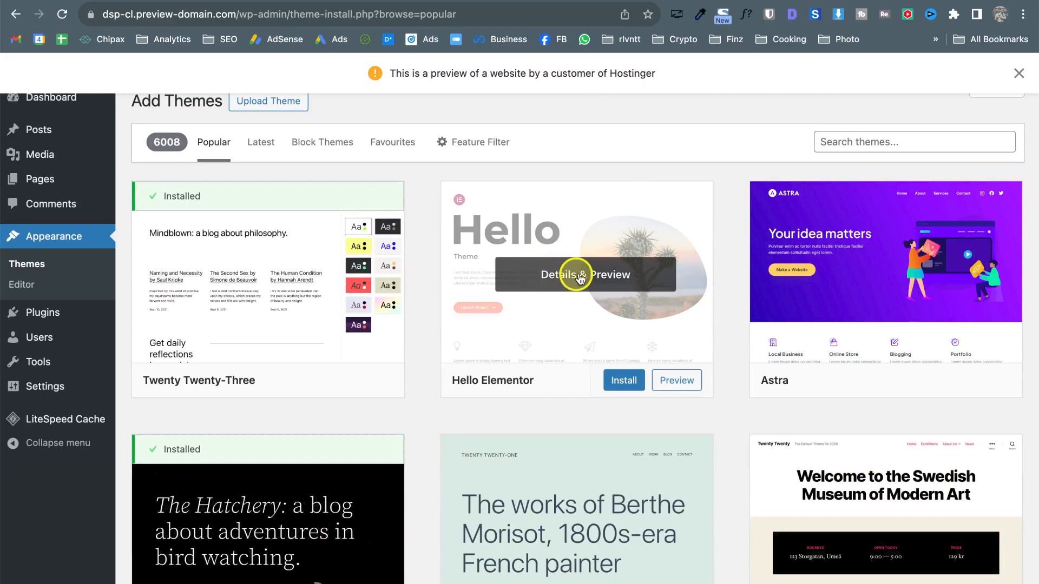
- Preview the Astra theme and examine its demo page, including the hero and Our Services sections
{"action": "left_click", "coordinate": [904, 274]}
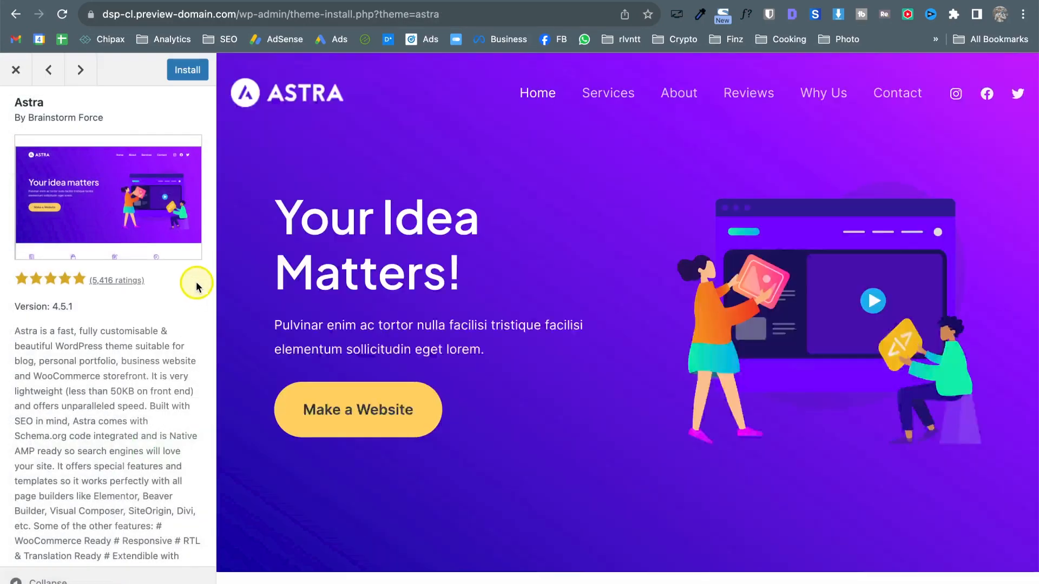
{"action": "scroll", "coordinate": [577, 429], "scroll_direction": "down", "scroll_amount": 15}
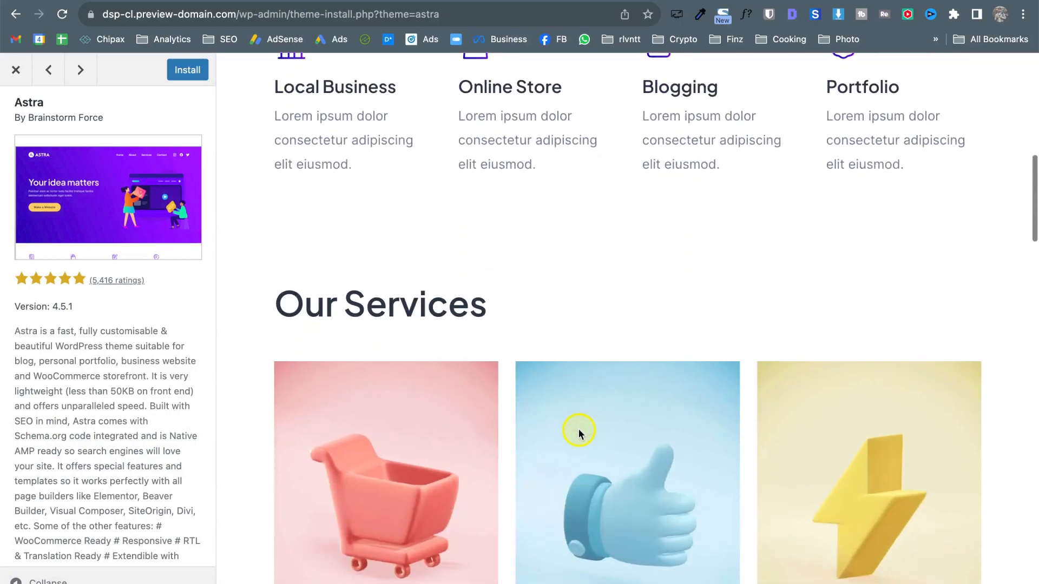
{"action": "scroll", "coordinate": [579, 433], "scroll_direction": "down", "scroll_amount": 10}
{"action": "scroll", "coordinate": [579, 433], "scroll_direction": "up", "scroll_amount": 17}
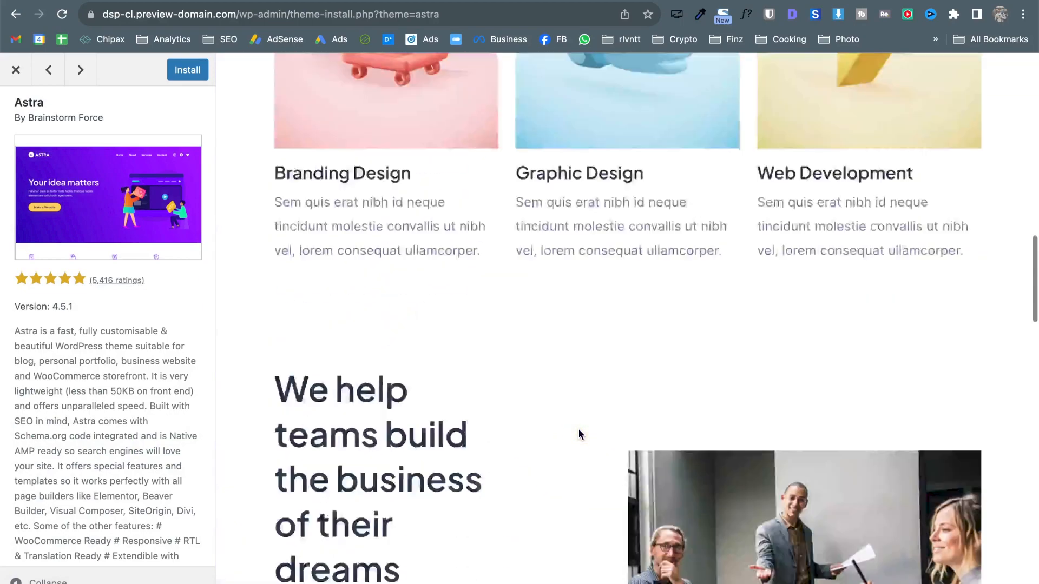
{"action": "scroll", "coordinate": [579, 430], "scroll_direction": "up", "scroll_amount": 8}
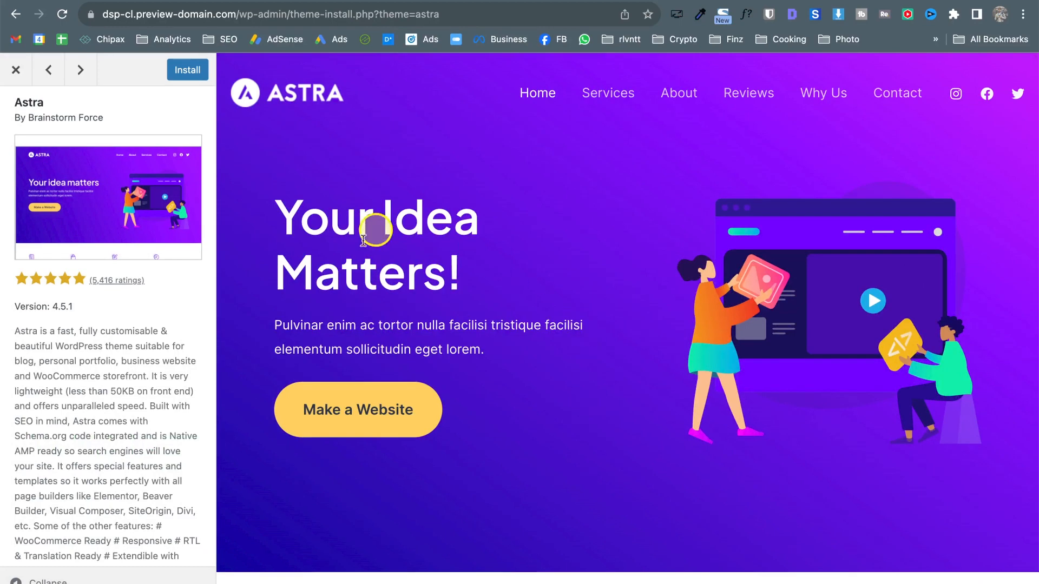
{"action": "scroll", "coordinate": [408, 312], "scroll_direction": "down", "scroll_amount": 10}
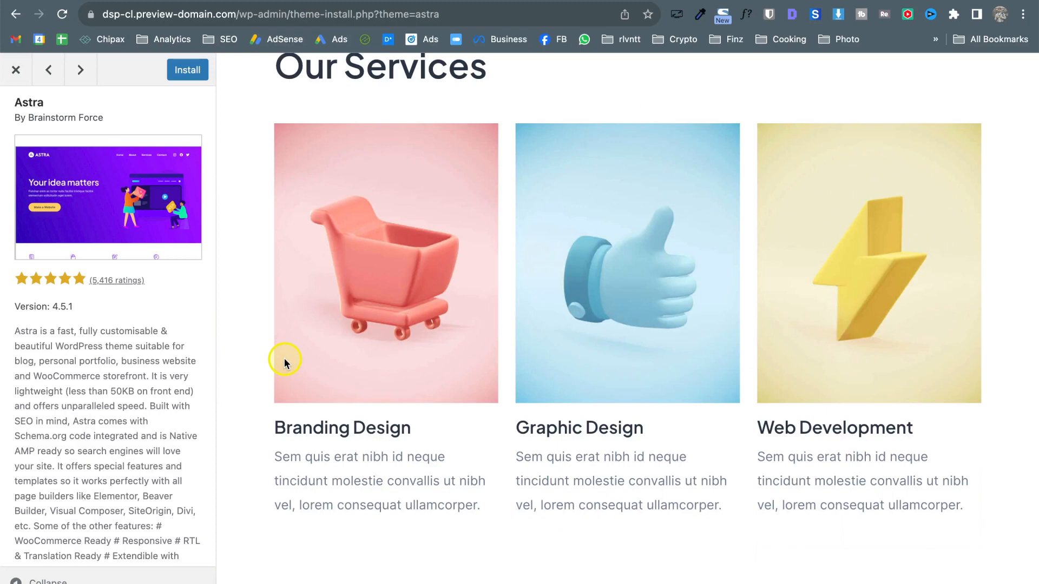
- Install and activate the Astra theme on the site, and dismiss the Hostinger preview notice
{"action": "left_click", "coordinate": [193, 76]}
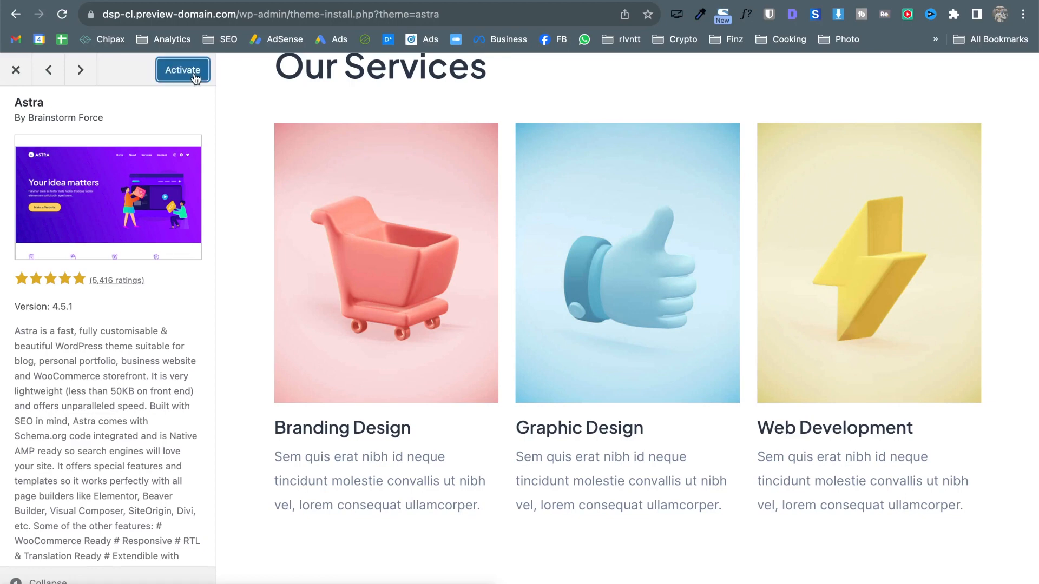
{"action": "left_click", "coordinate": [196, 79]}
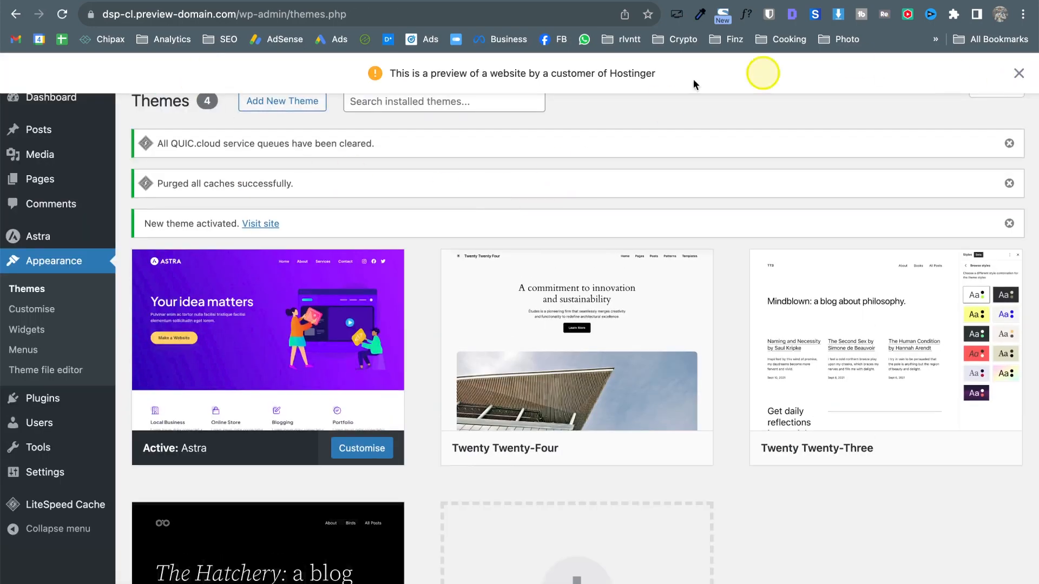
{"action": "left_click_drag", "start_coordinate": [681, 72], "coordinate": [376, 72]}
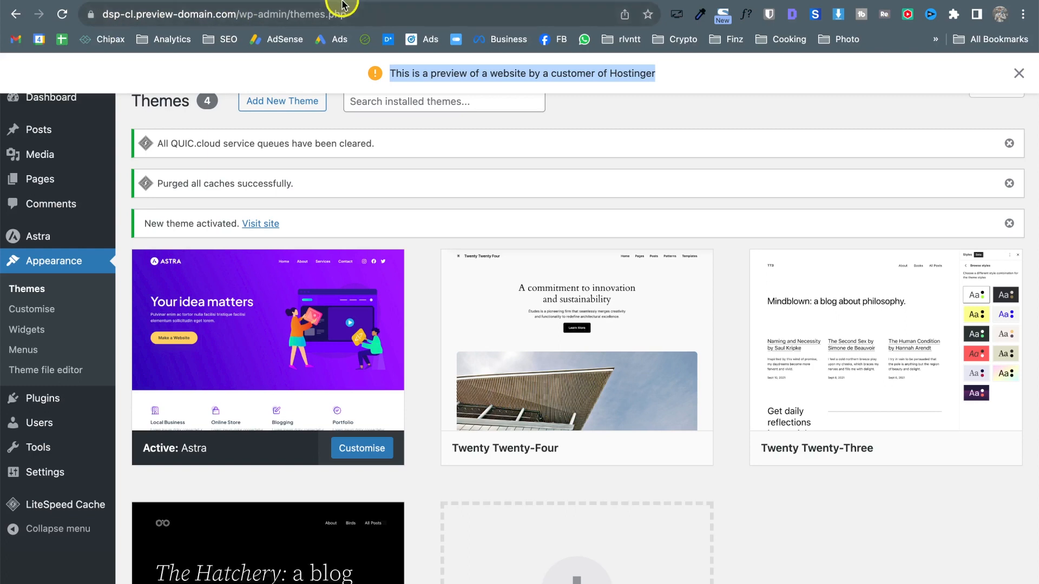
{"action": "left_click", "coordinate": [1019, 74]}
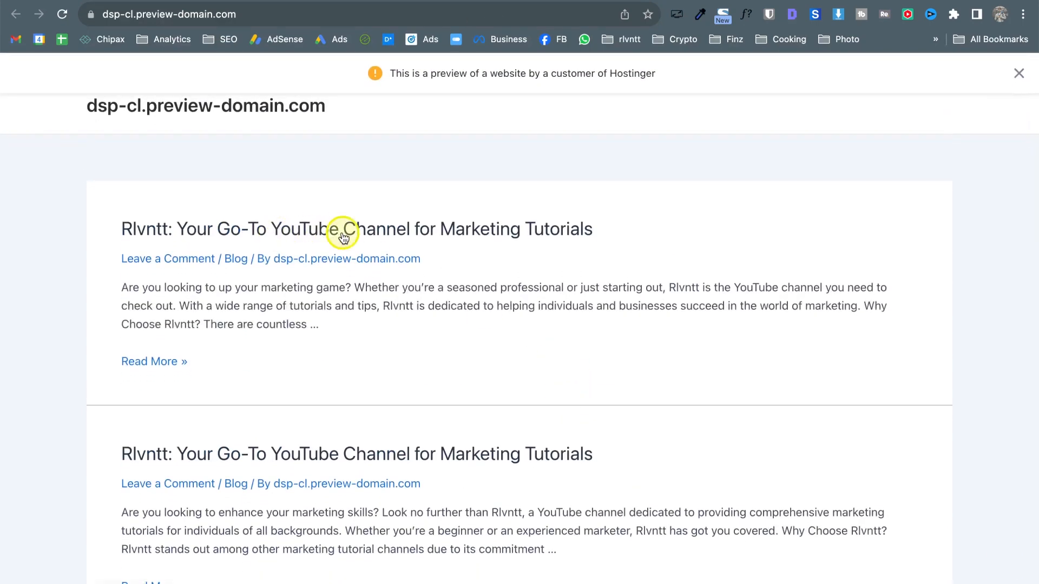
- Open the first Rlvntt blog post on the site and review its layout under the Astra theme, dismissing the preview notice
{"action": "left_click", "coordinate": [343, 238]}
{"action": "left_click", "coordinate": [469, 230]}
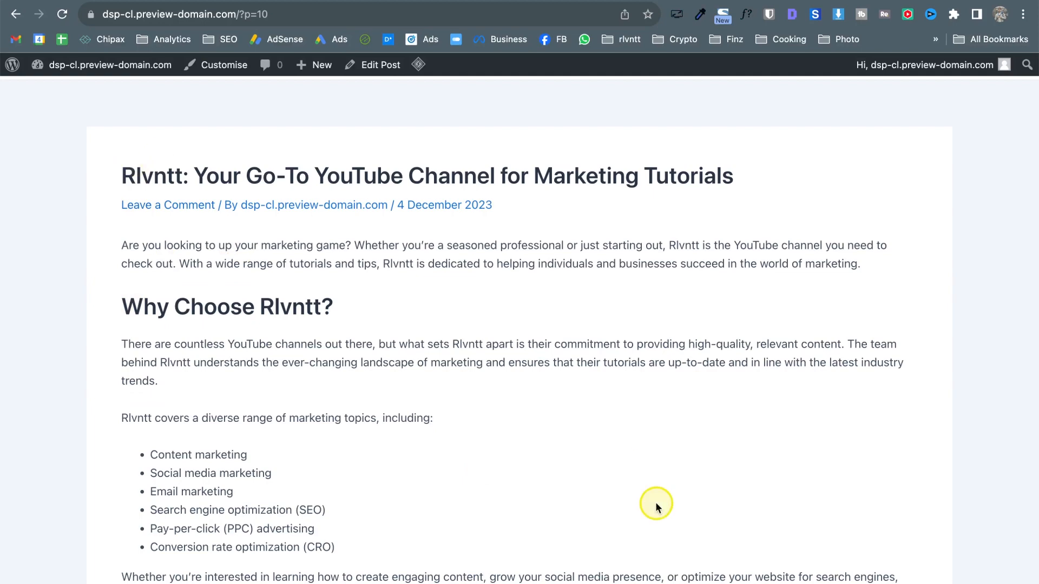
{"action": "scroll", "coordinate": [656, 506], "scroll_direction": "down", "scroll_amount": 3}
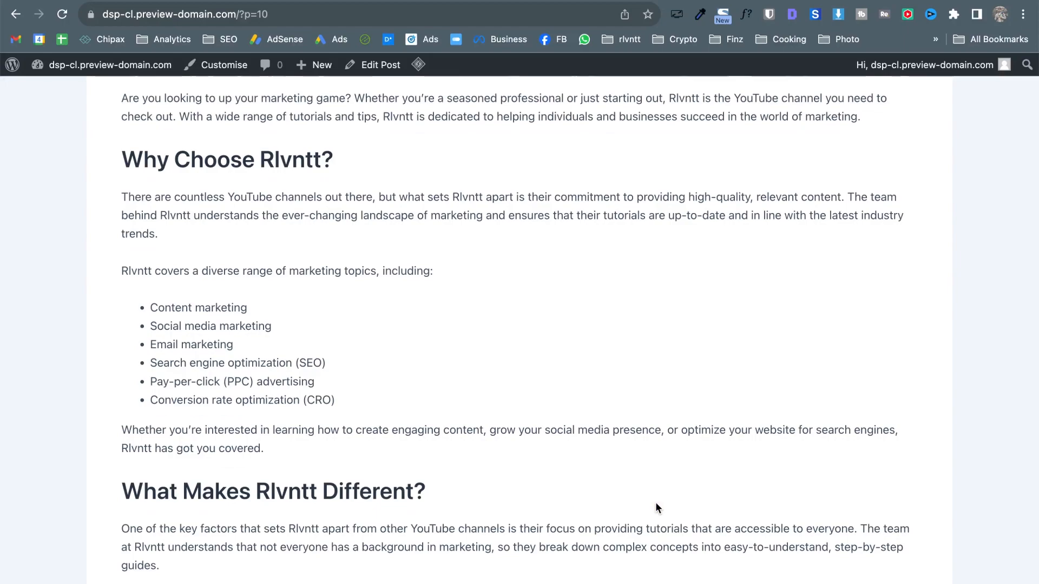
{"action": "scroll", "coordinate": [656, 504], "scroll_direction": "down", "scroll_amount": 12}
{"action": "scroll", "coordinate": [654, 506], "scroll_direction": "down", "scroll_amount": 4}
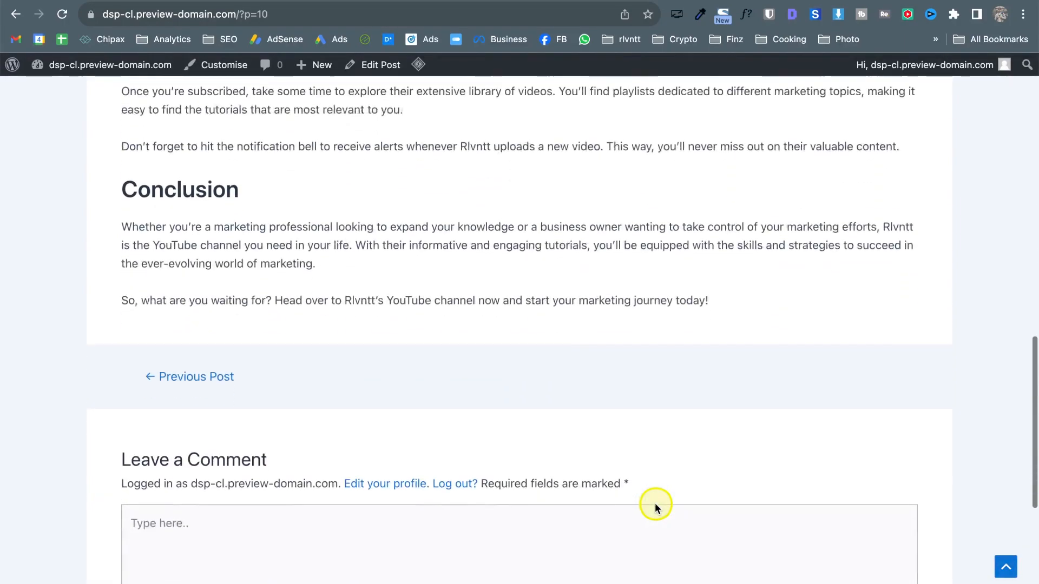
{"action": "scroll", "coordinate": [655, 503], "scroll_direction": "up", "scroll_amount": 20}
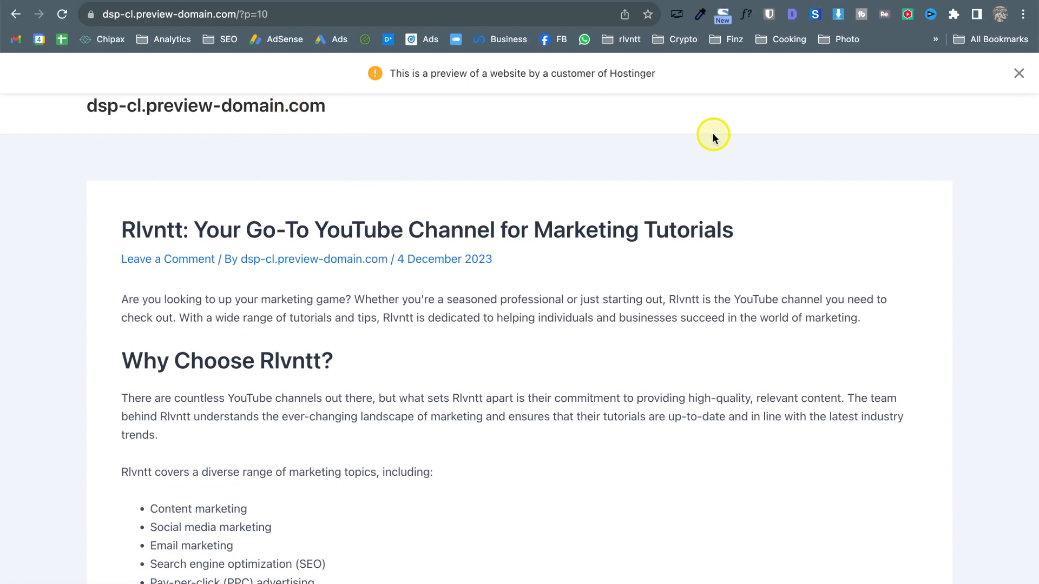
{"action": "left_click", "coordinate": [1018, 75]}
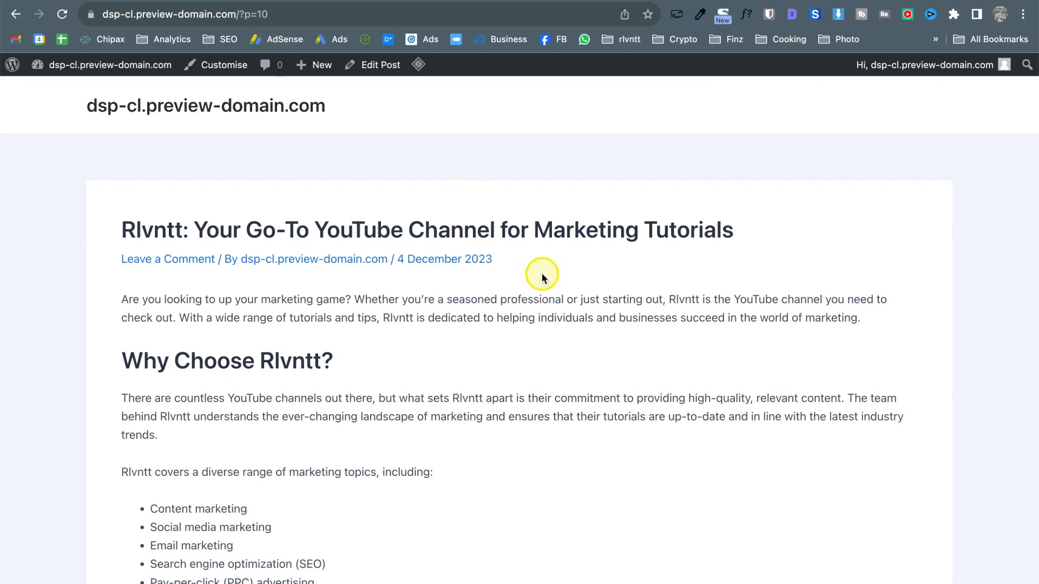
- Switch back to the Hostinger setup page, open site management for dsp.cl, and look over its hosting dashboard
{"action": "left_click", "coordinate": [335, 2]}
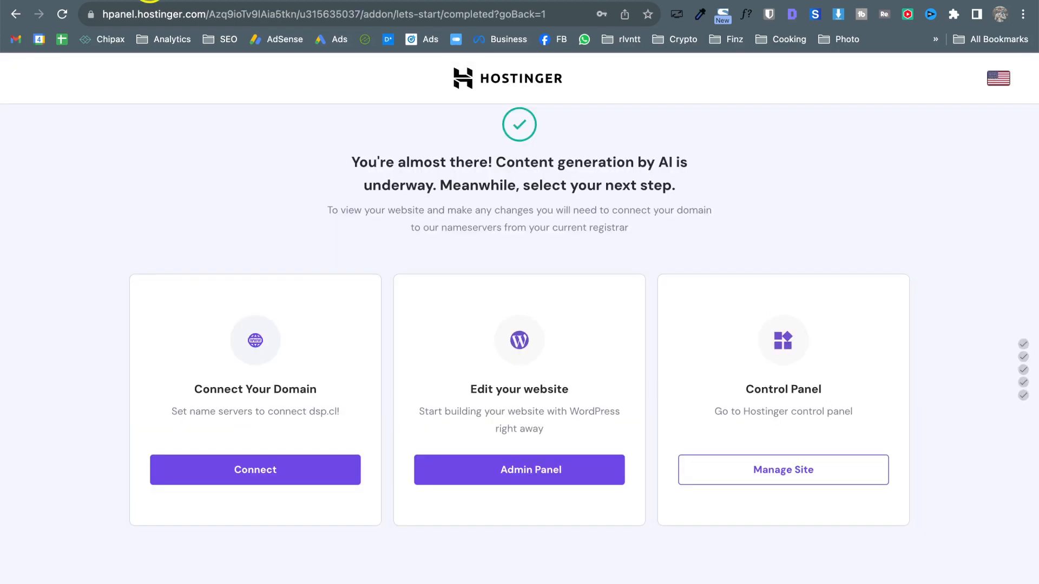
{"action": "left_click", "coordinate": [728, 83]}
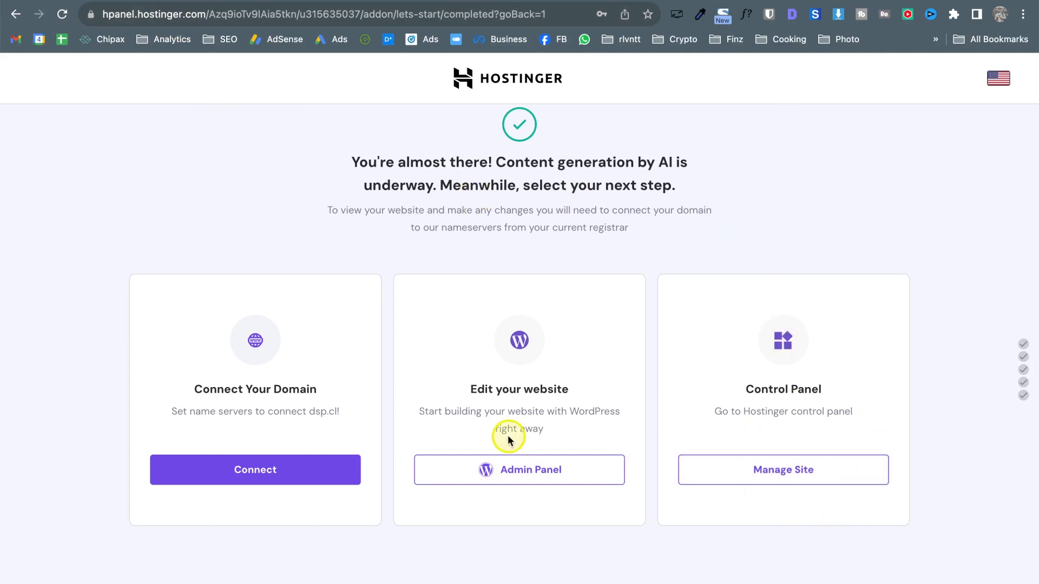
{"action": "left_click", "coordinate": [816, 483]}
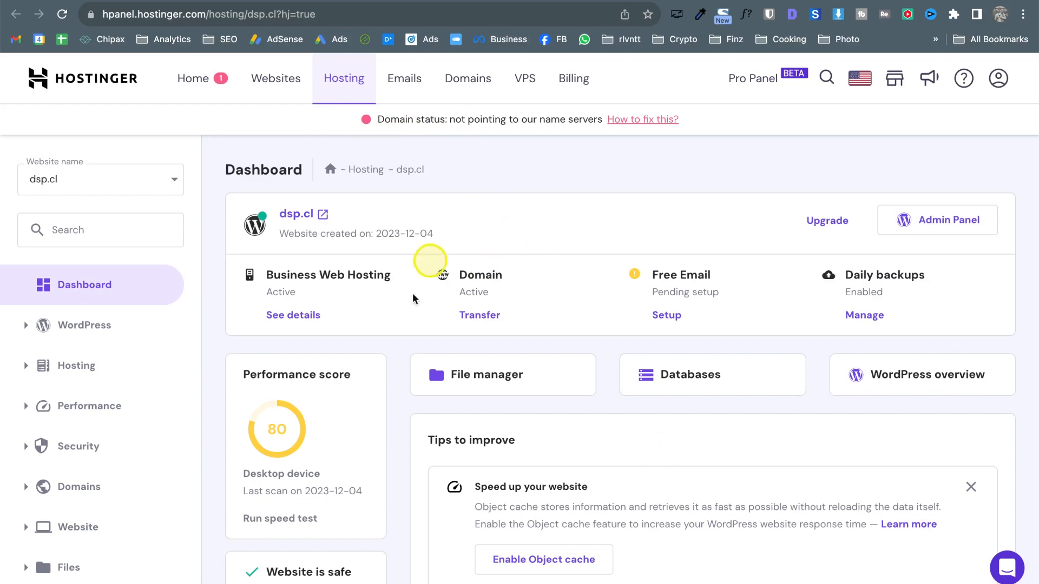
{"action": "scroll", "coordinate": [414, 299], "scroll_direction": "down", "scroll_amount": 5}
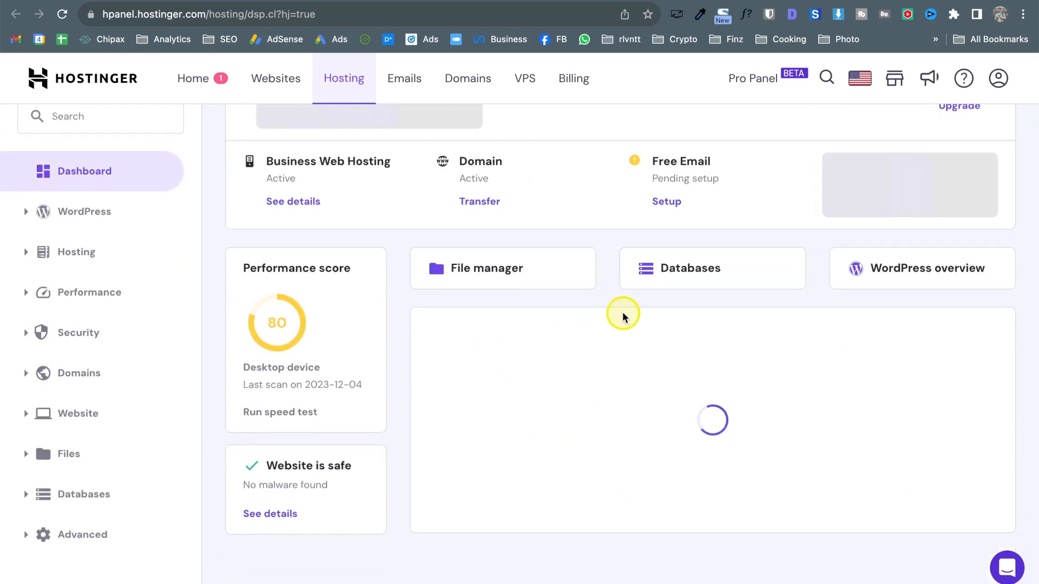
{"action": "scroll", "coordinate": [619, 310], "scroll_direction": "down", "scroll_amount": 1}
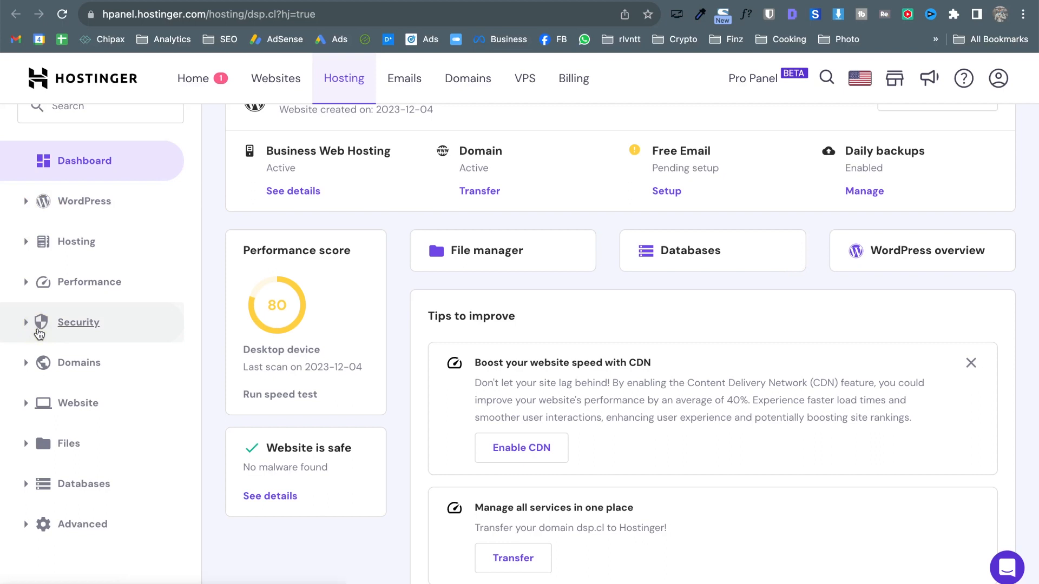
{"action": "scroll", "coordinate": [355, 410], "scroll_direction": "up", "scroll_amount": 3}
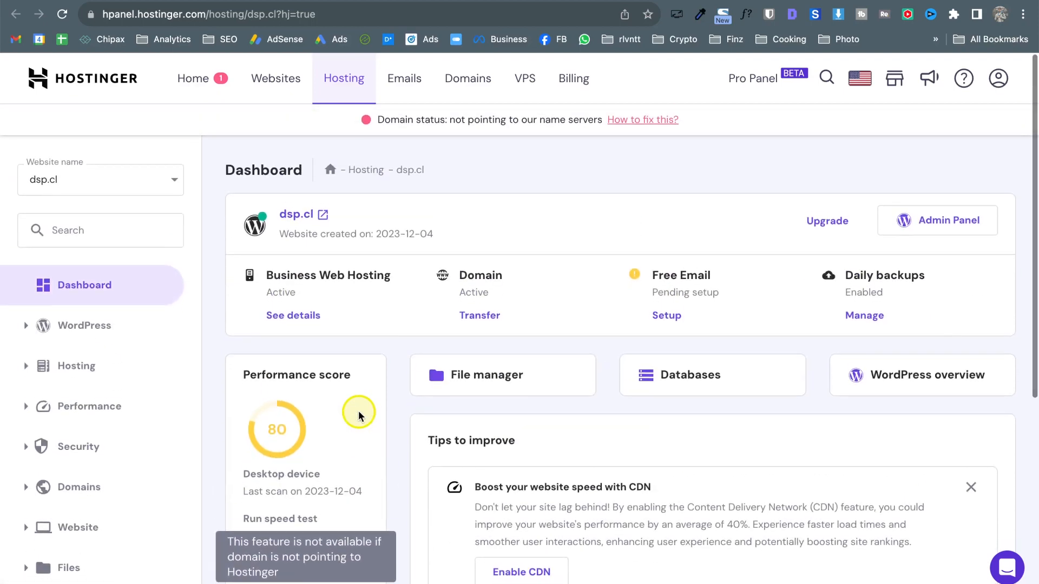